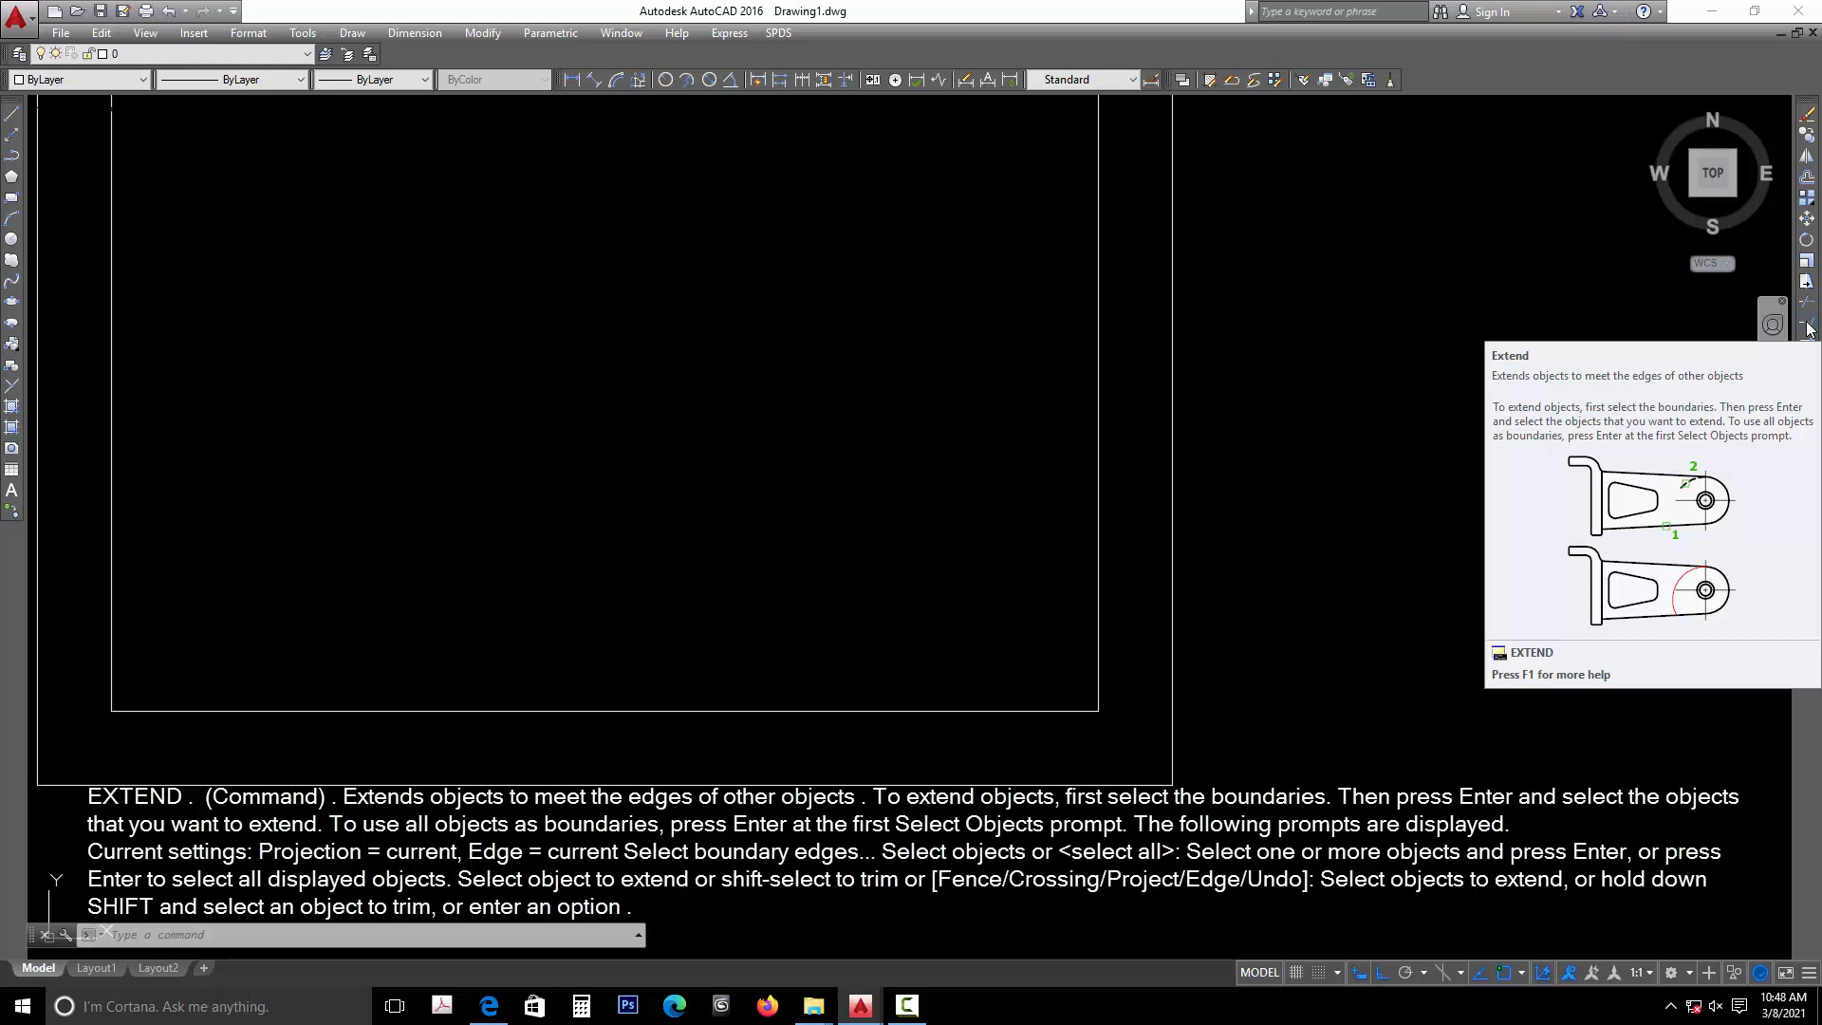
- Extend the inner vertical line of the right wall down to the outer line of the bottom wall
{"action": "key", "text": "Escape"}
{"action": "key", "text": "Escape"}
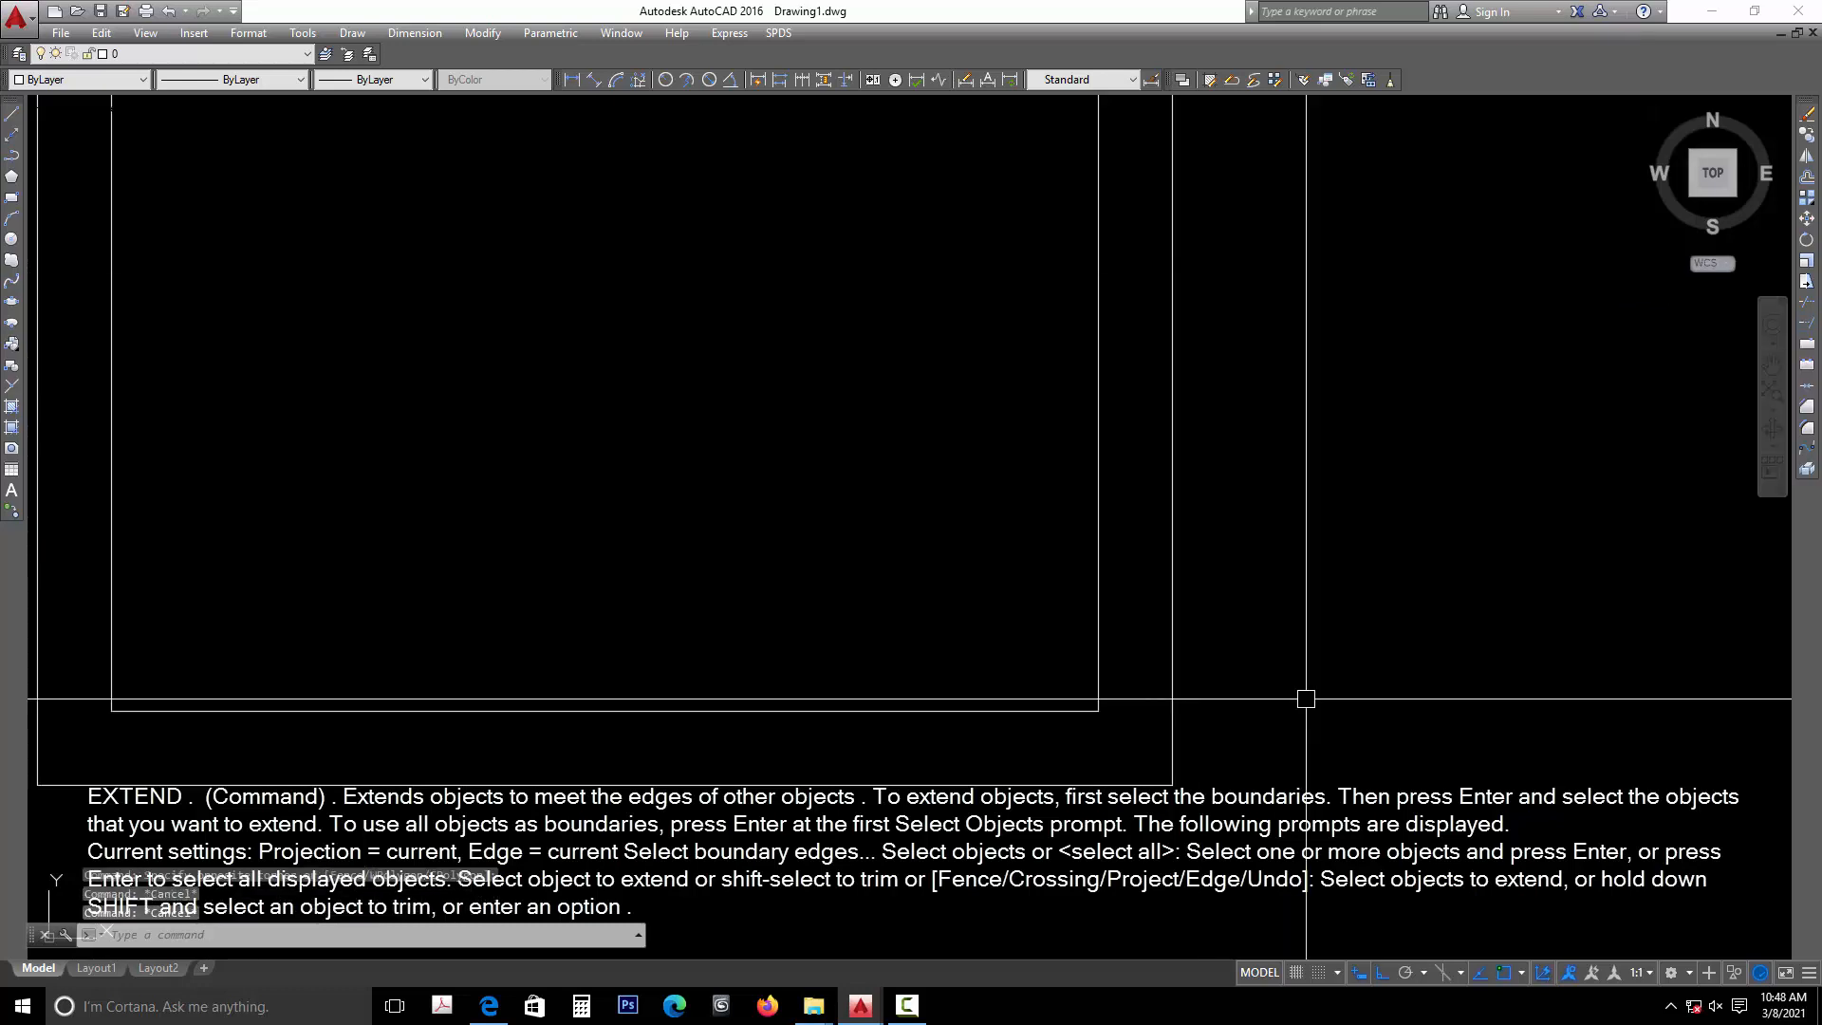
{"action": "type", "text": "EX"}
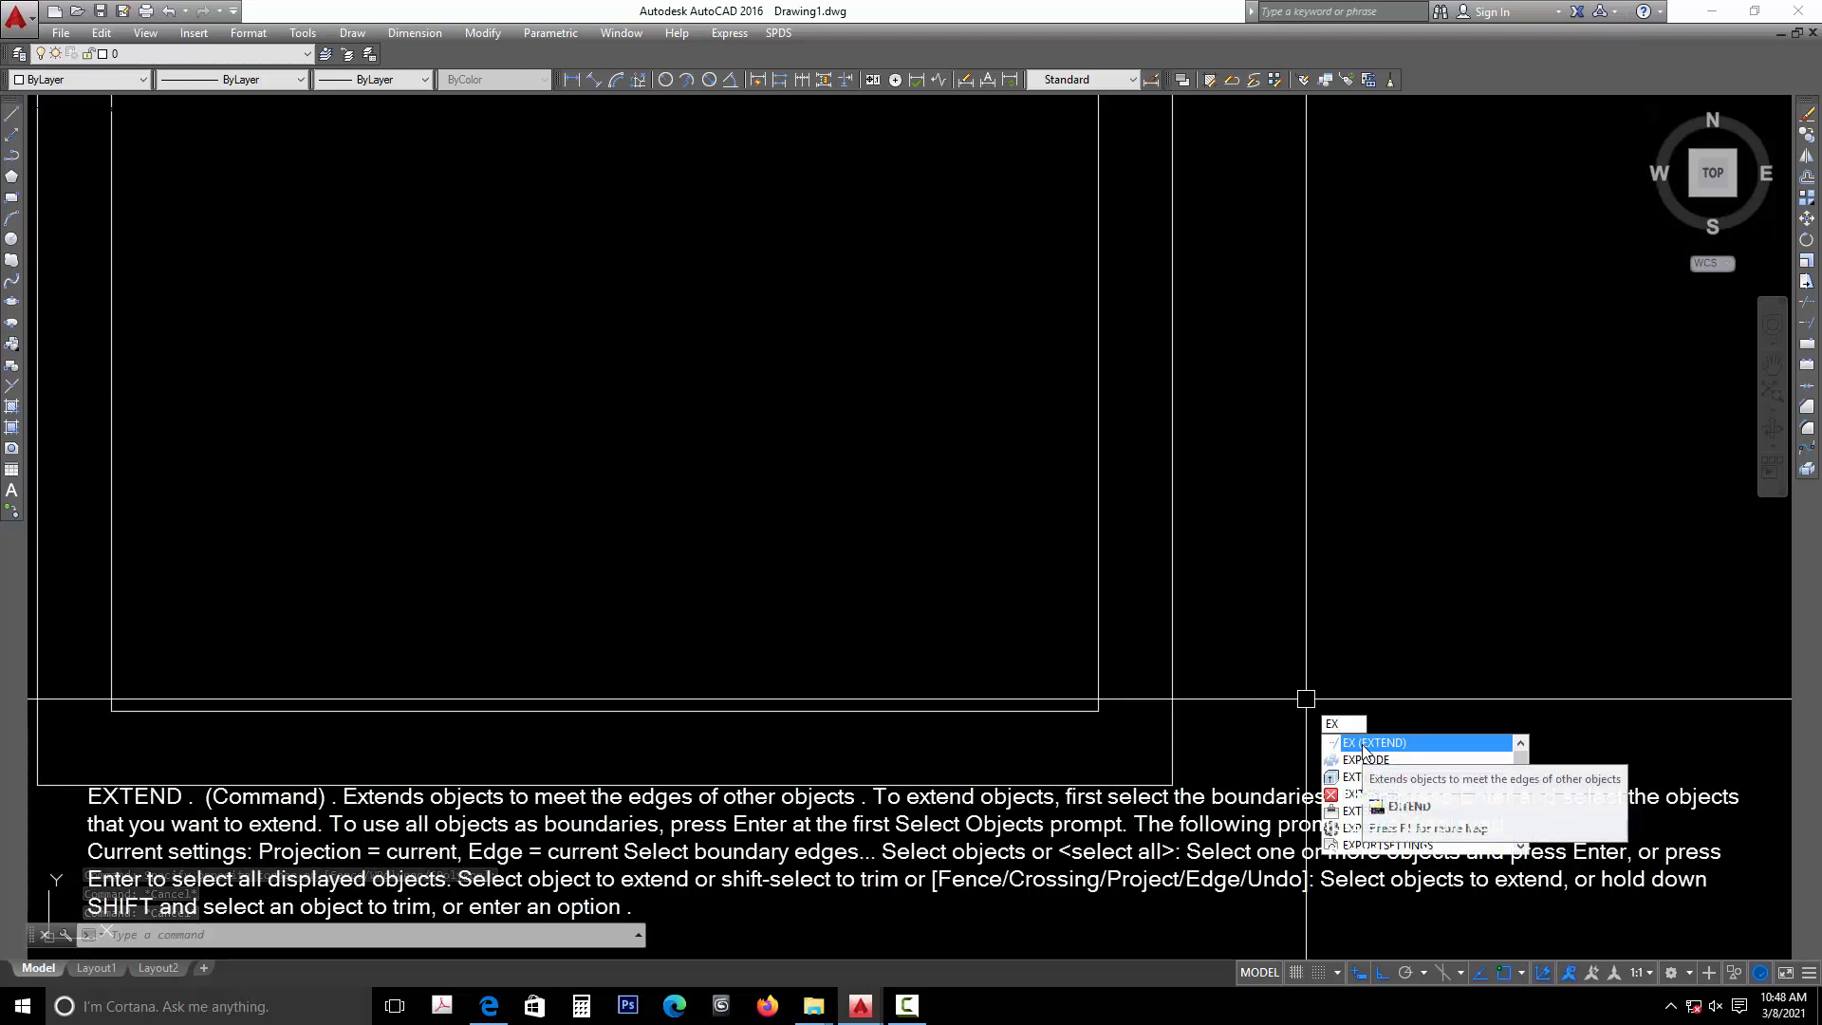
{"action": "left_click", "coordinate": [1365, 745]}
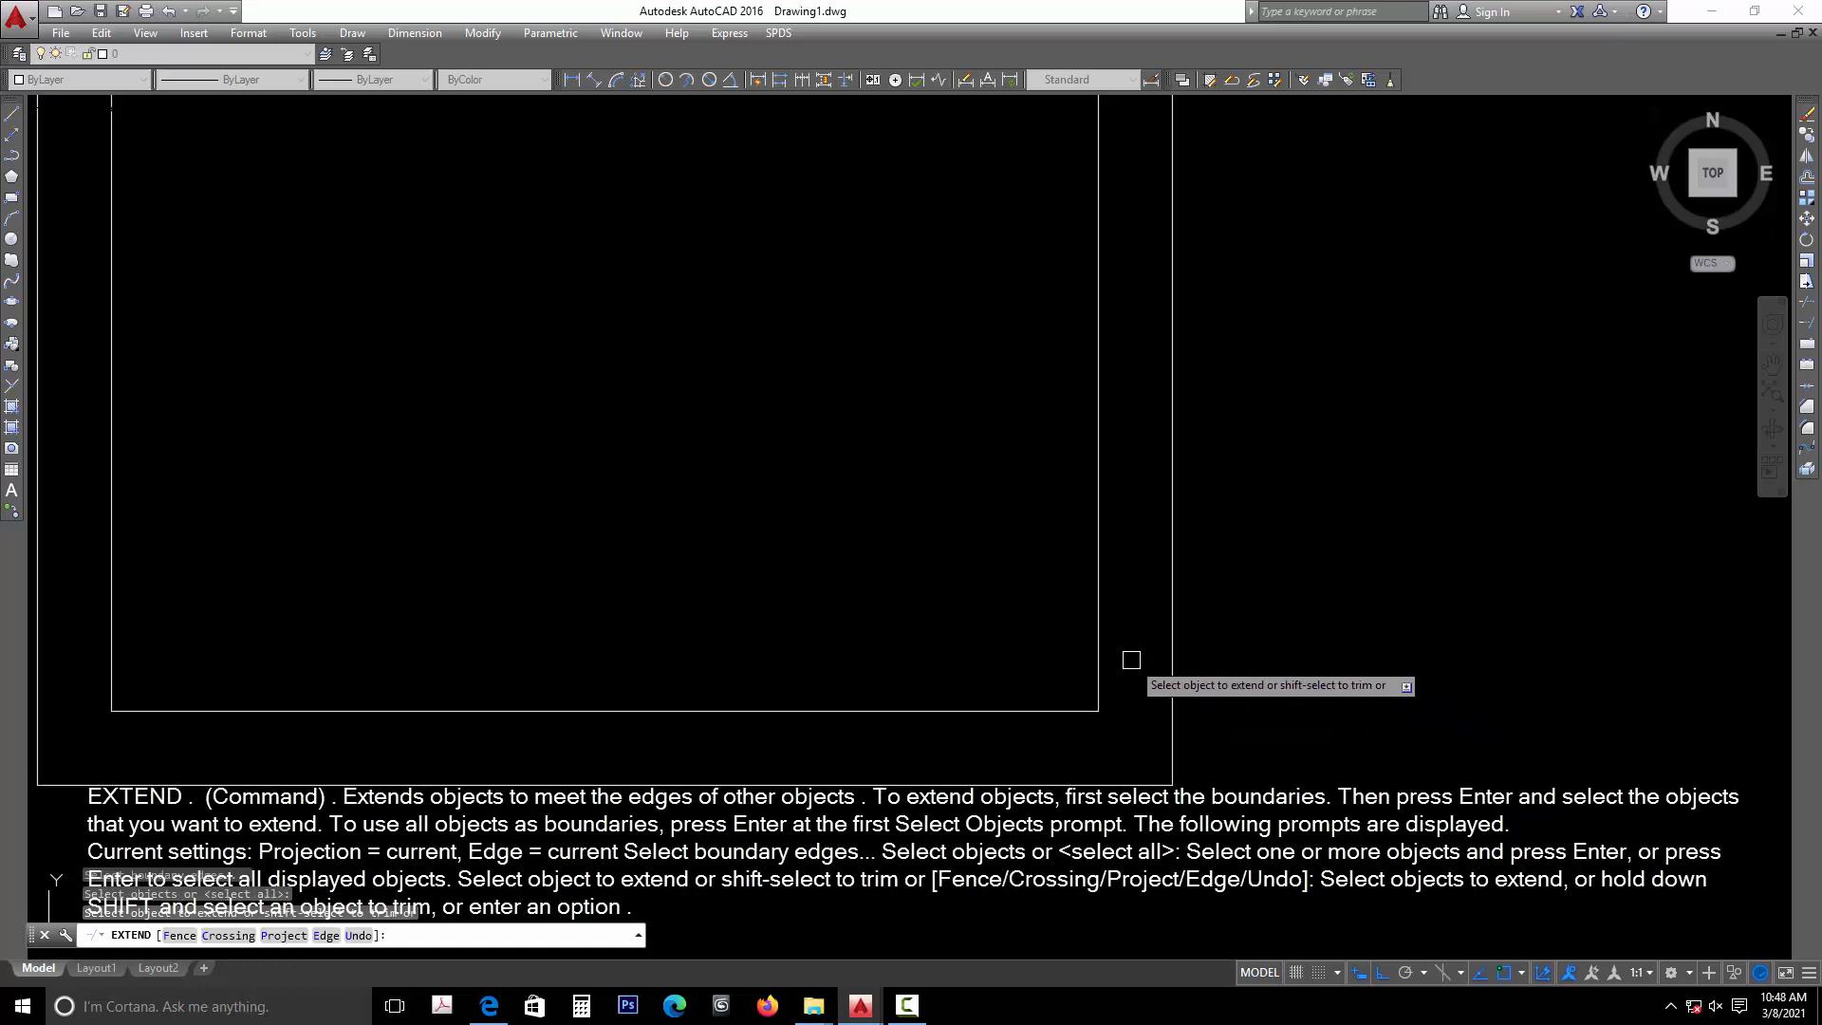
{"action": "left_click", "coordinate": [1100, 647]}
{"action": "middle_click_drag", "start_coordinate": [769, 750], "coordinate": [907, 754]}
{"action": "key", "text": "Escape"}
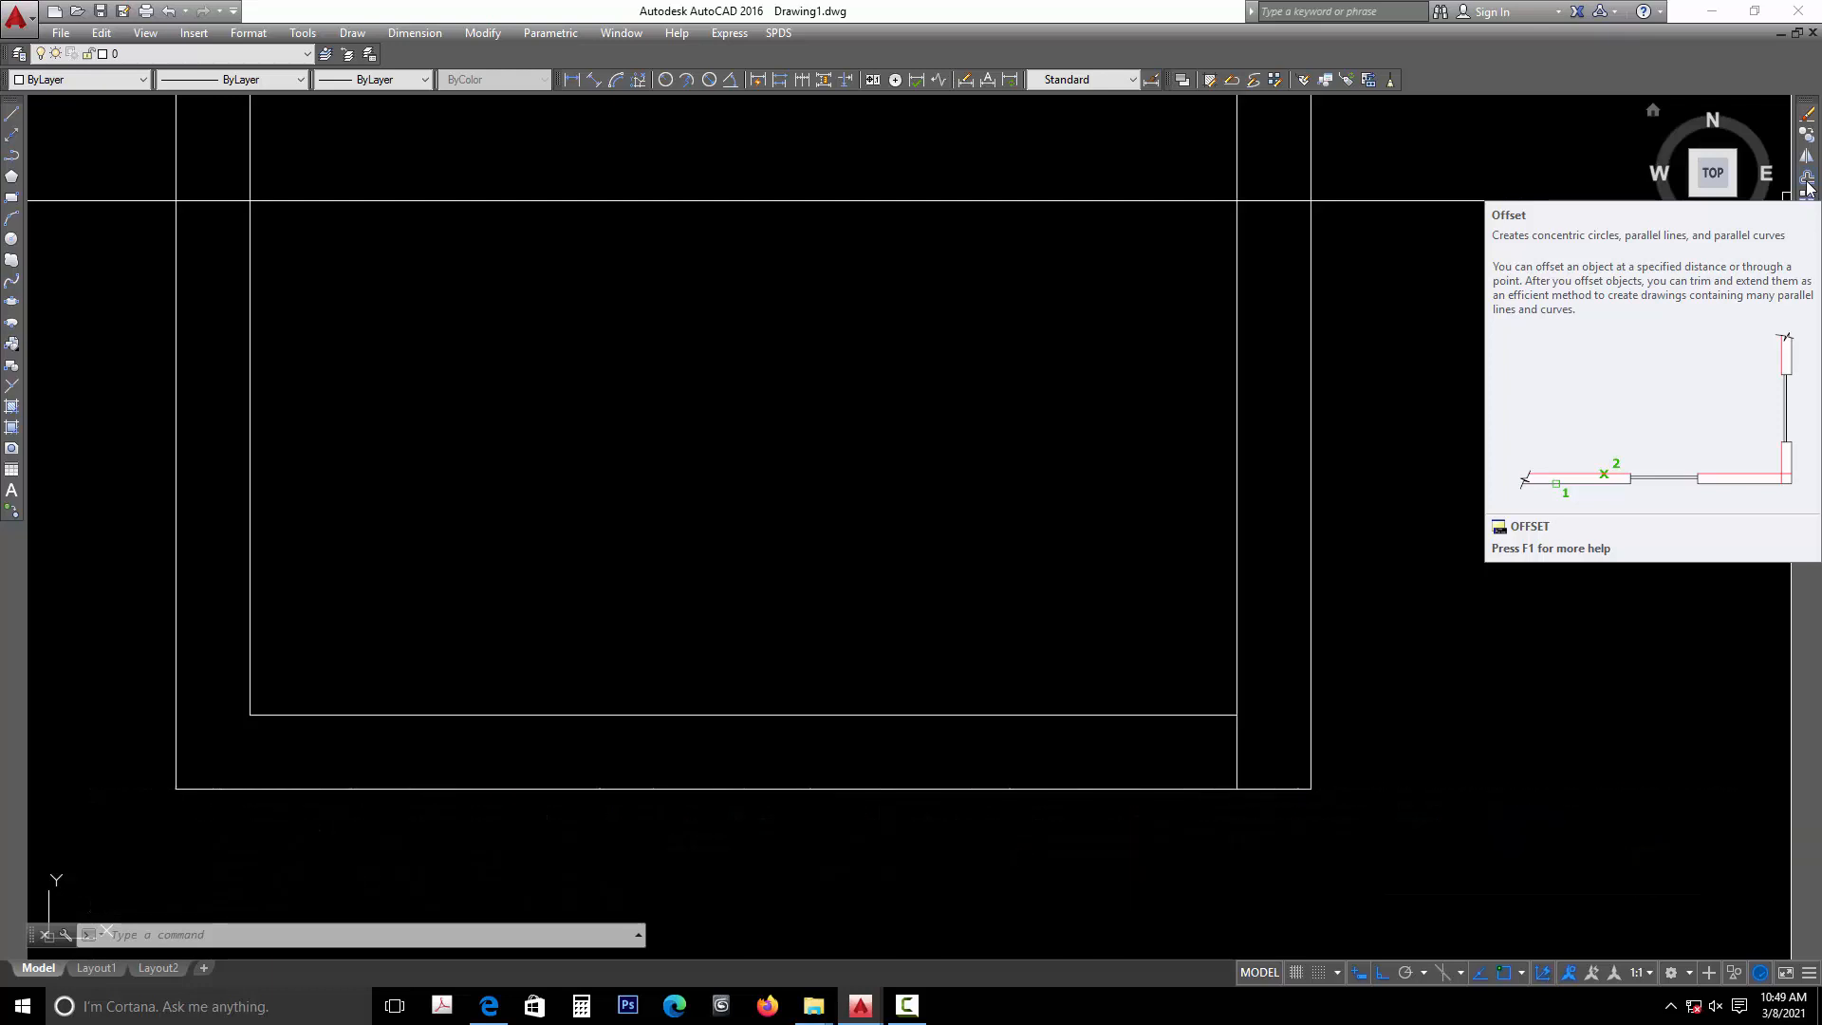
- Offset the extended inner line of the right wall 4.5 inches toward the room interior
{"action": "left_click", "coordinate": [1805, 180]}
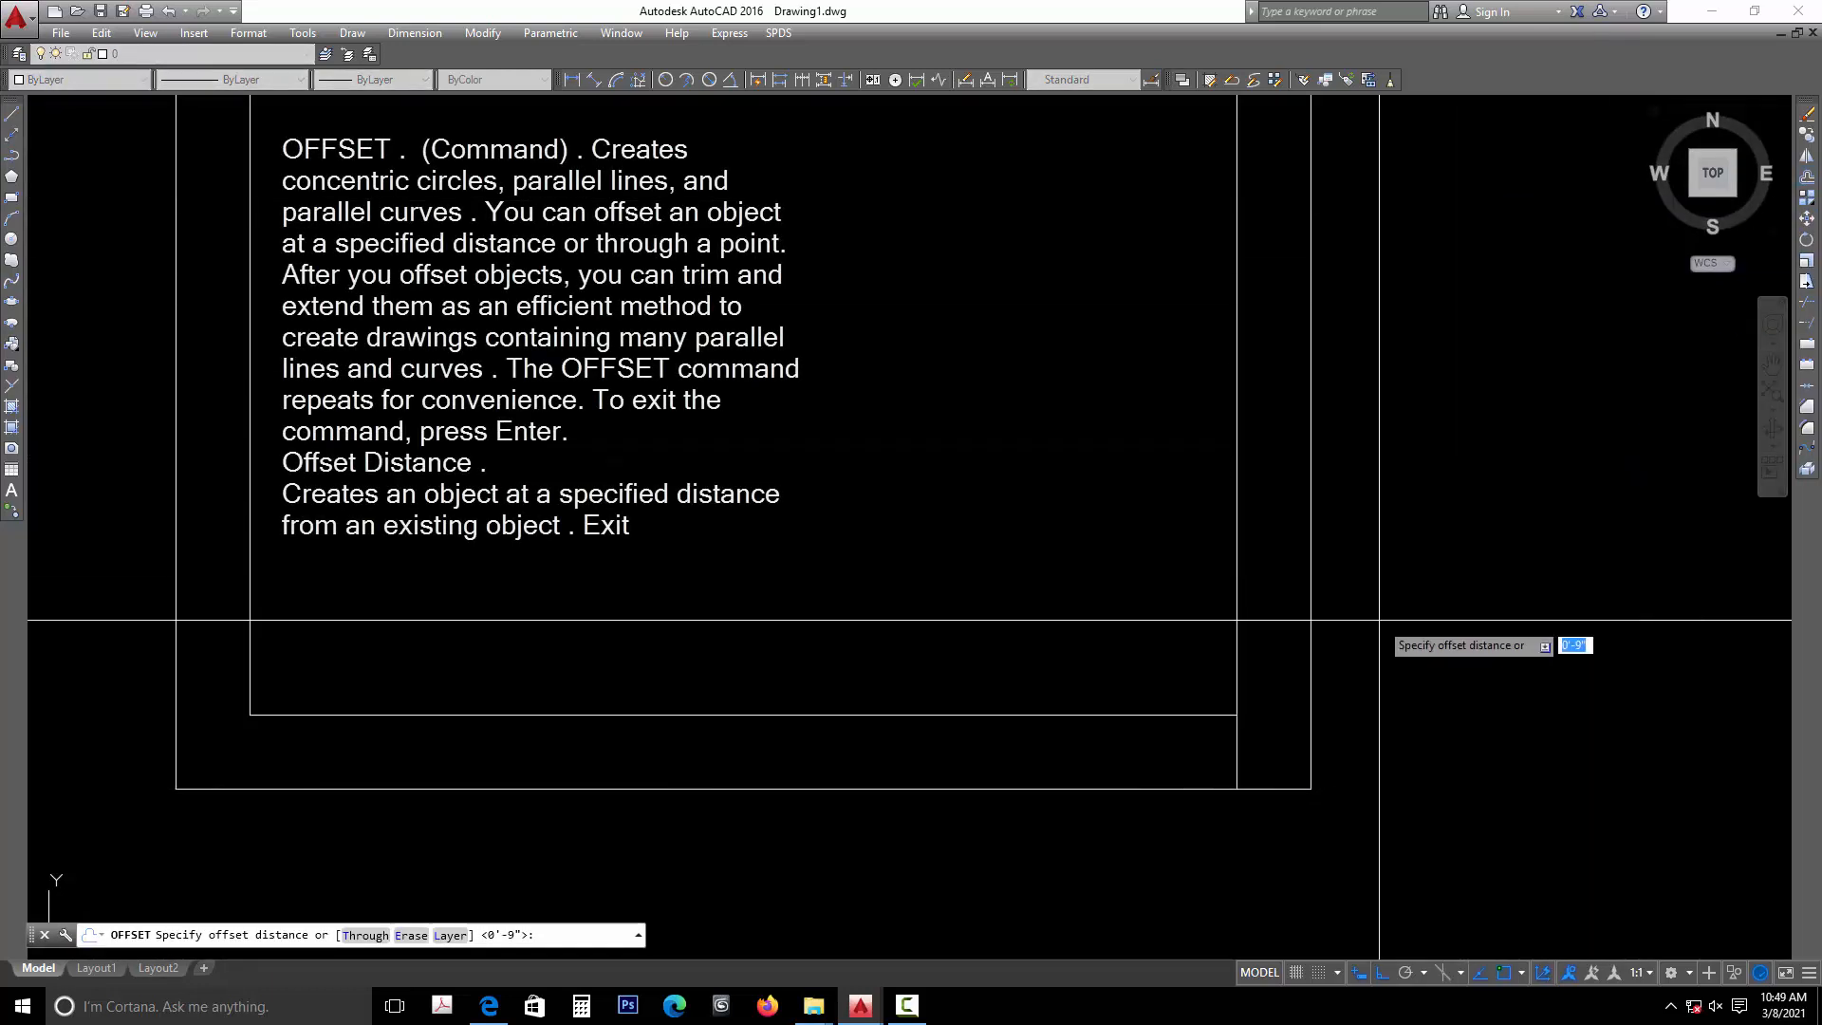
{"action": "type", "text": "4"}
{"action": "key", "text": "Return"}
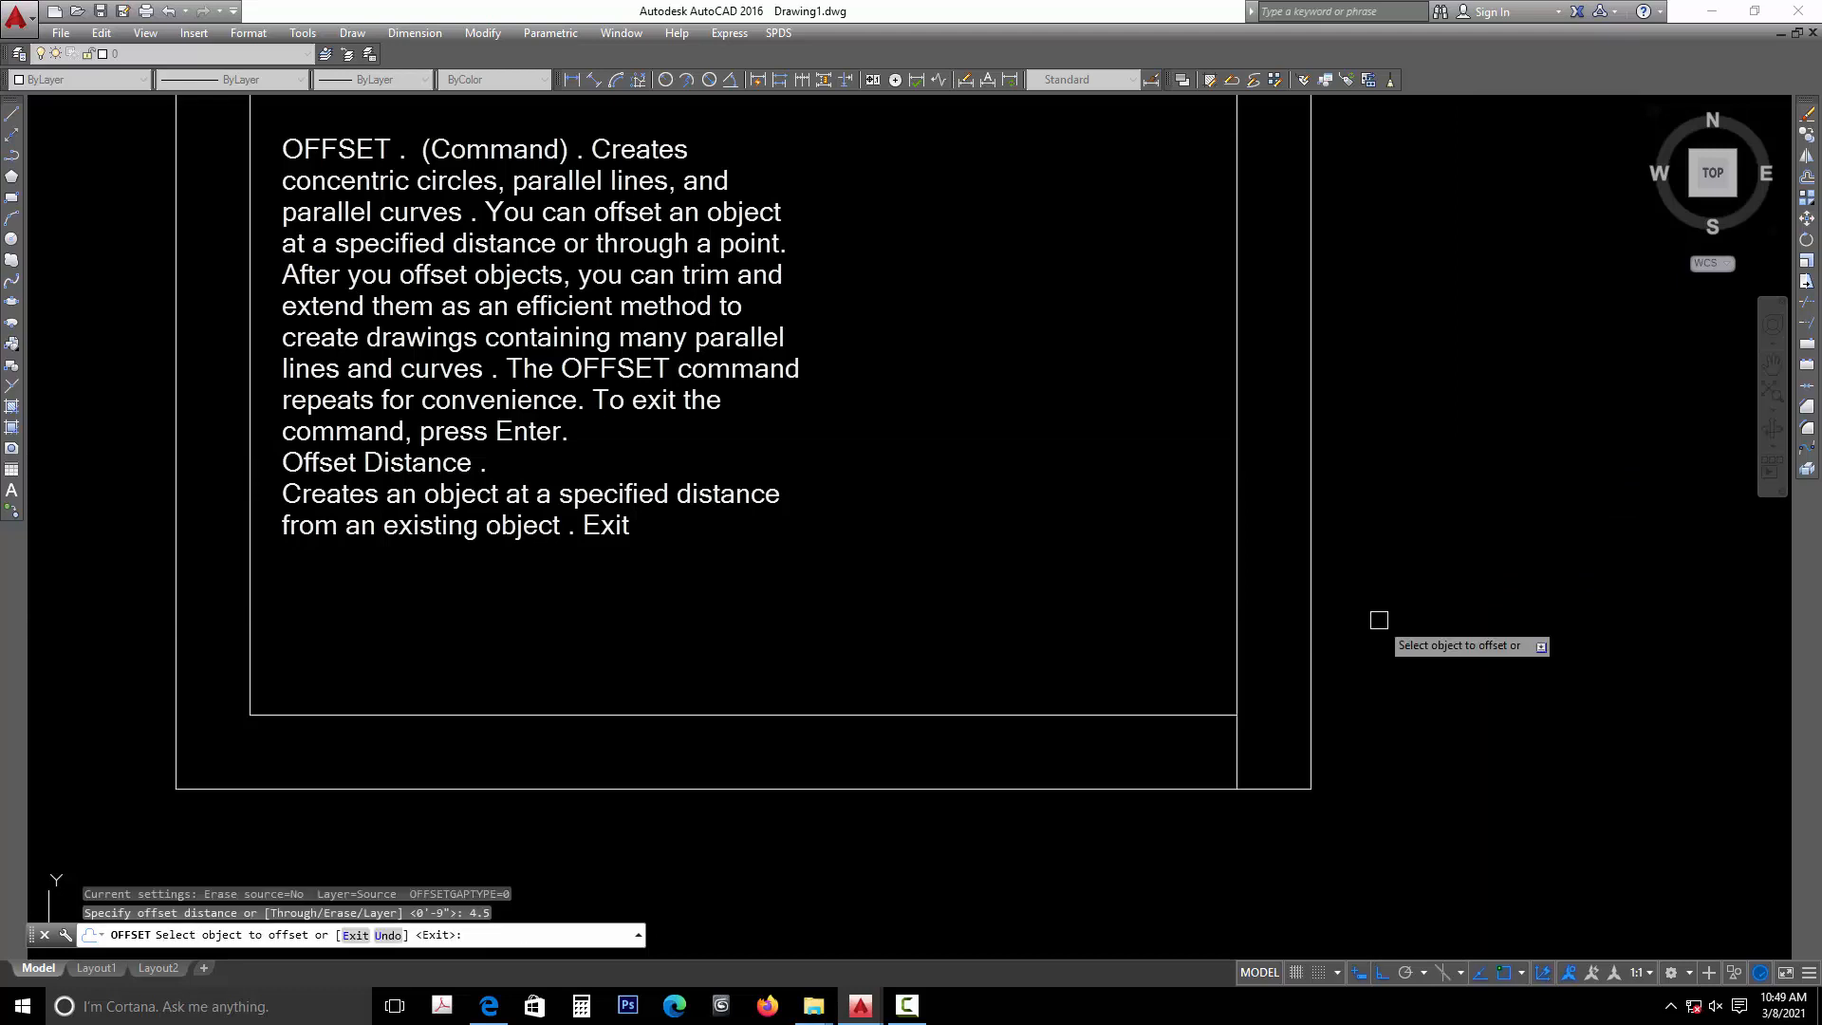
{"action": "left_click", "coordinate": [1233, 763]}
{"action": "left_click", "coordinate": [1185, 755]}
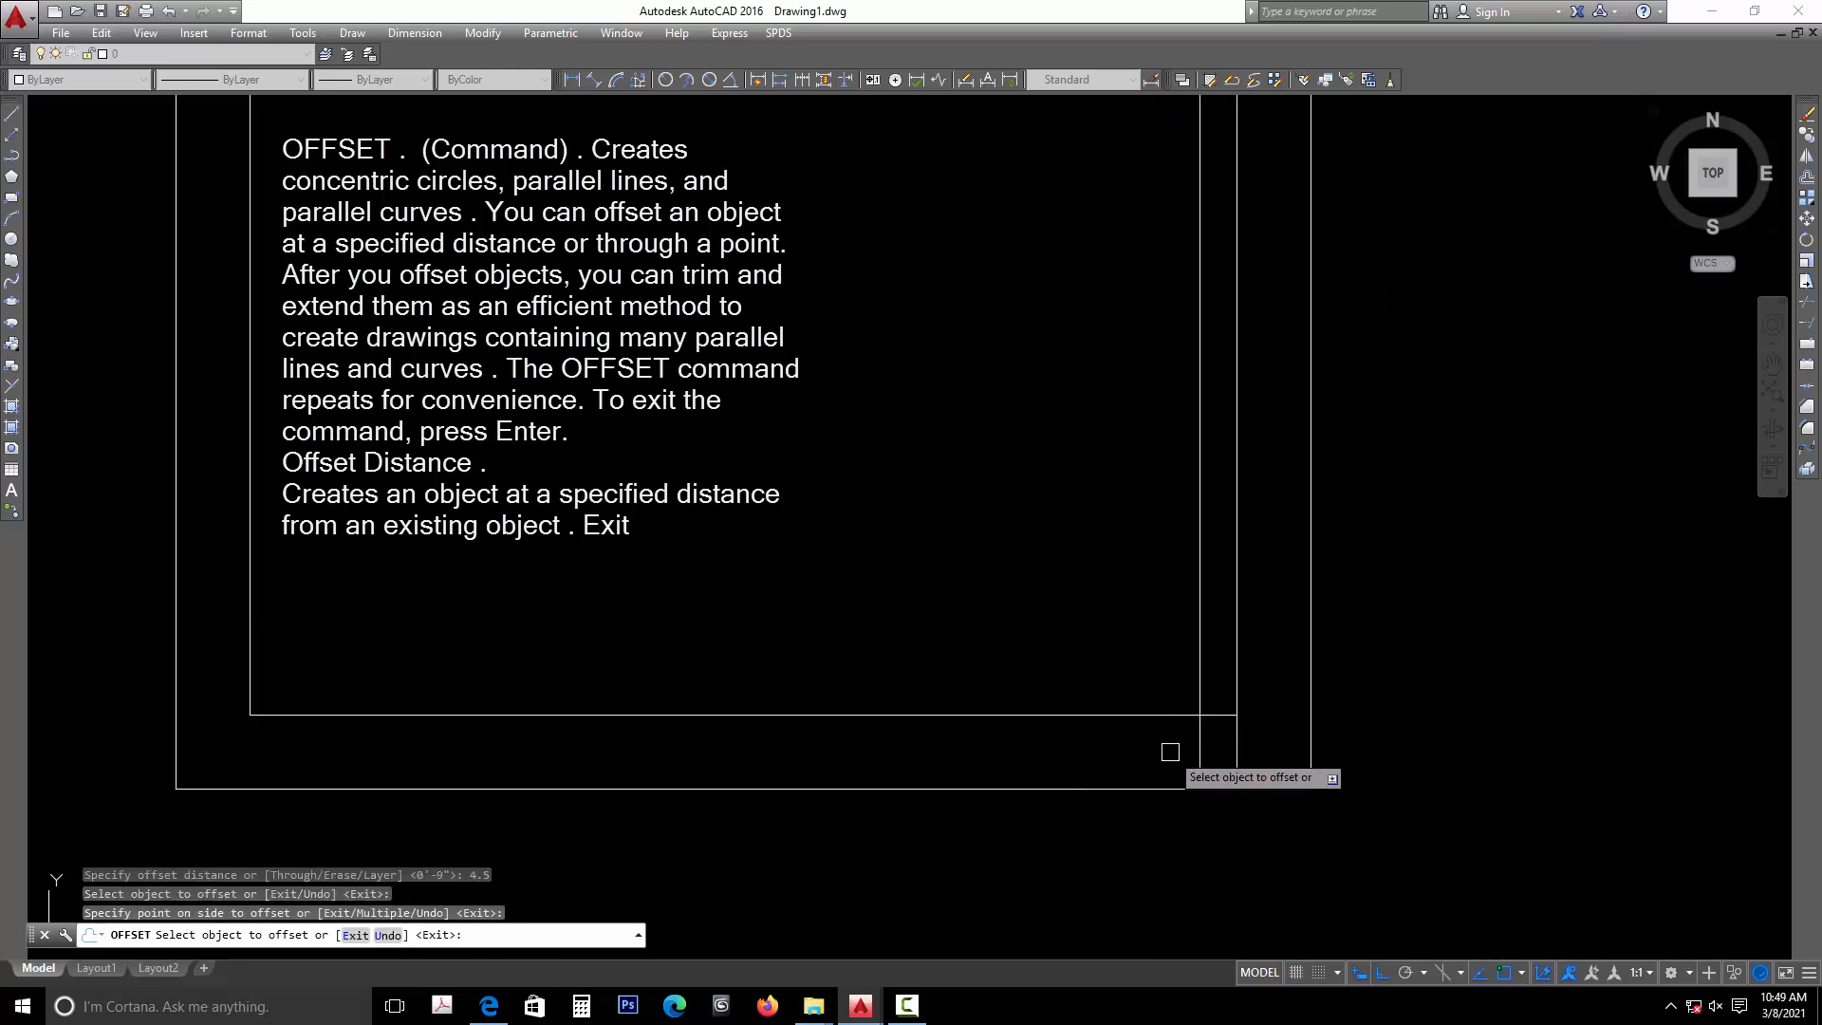
{"action": "key", "text": "Escape"}
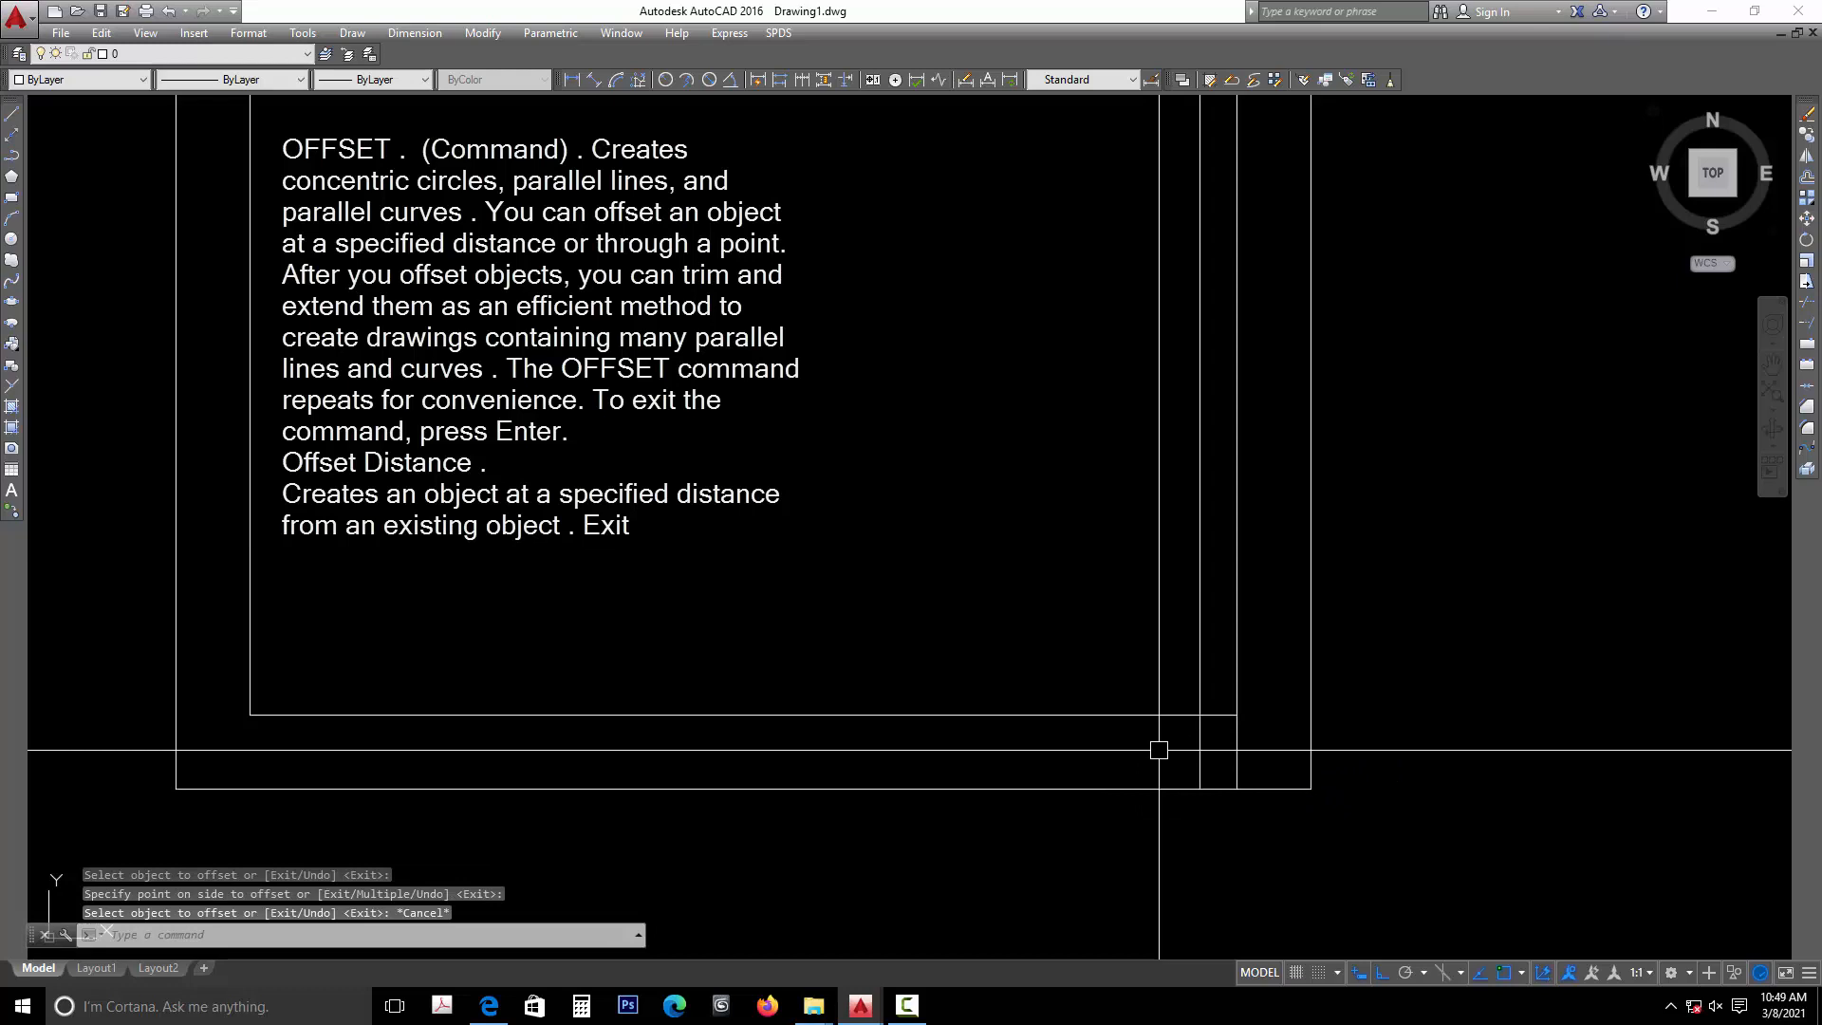
- Offset the new vertical jamb line 3' to the left to mark the door opening's other side
{"action": "type", "text": "O"}
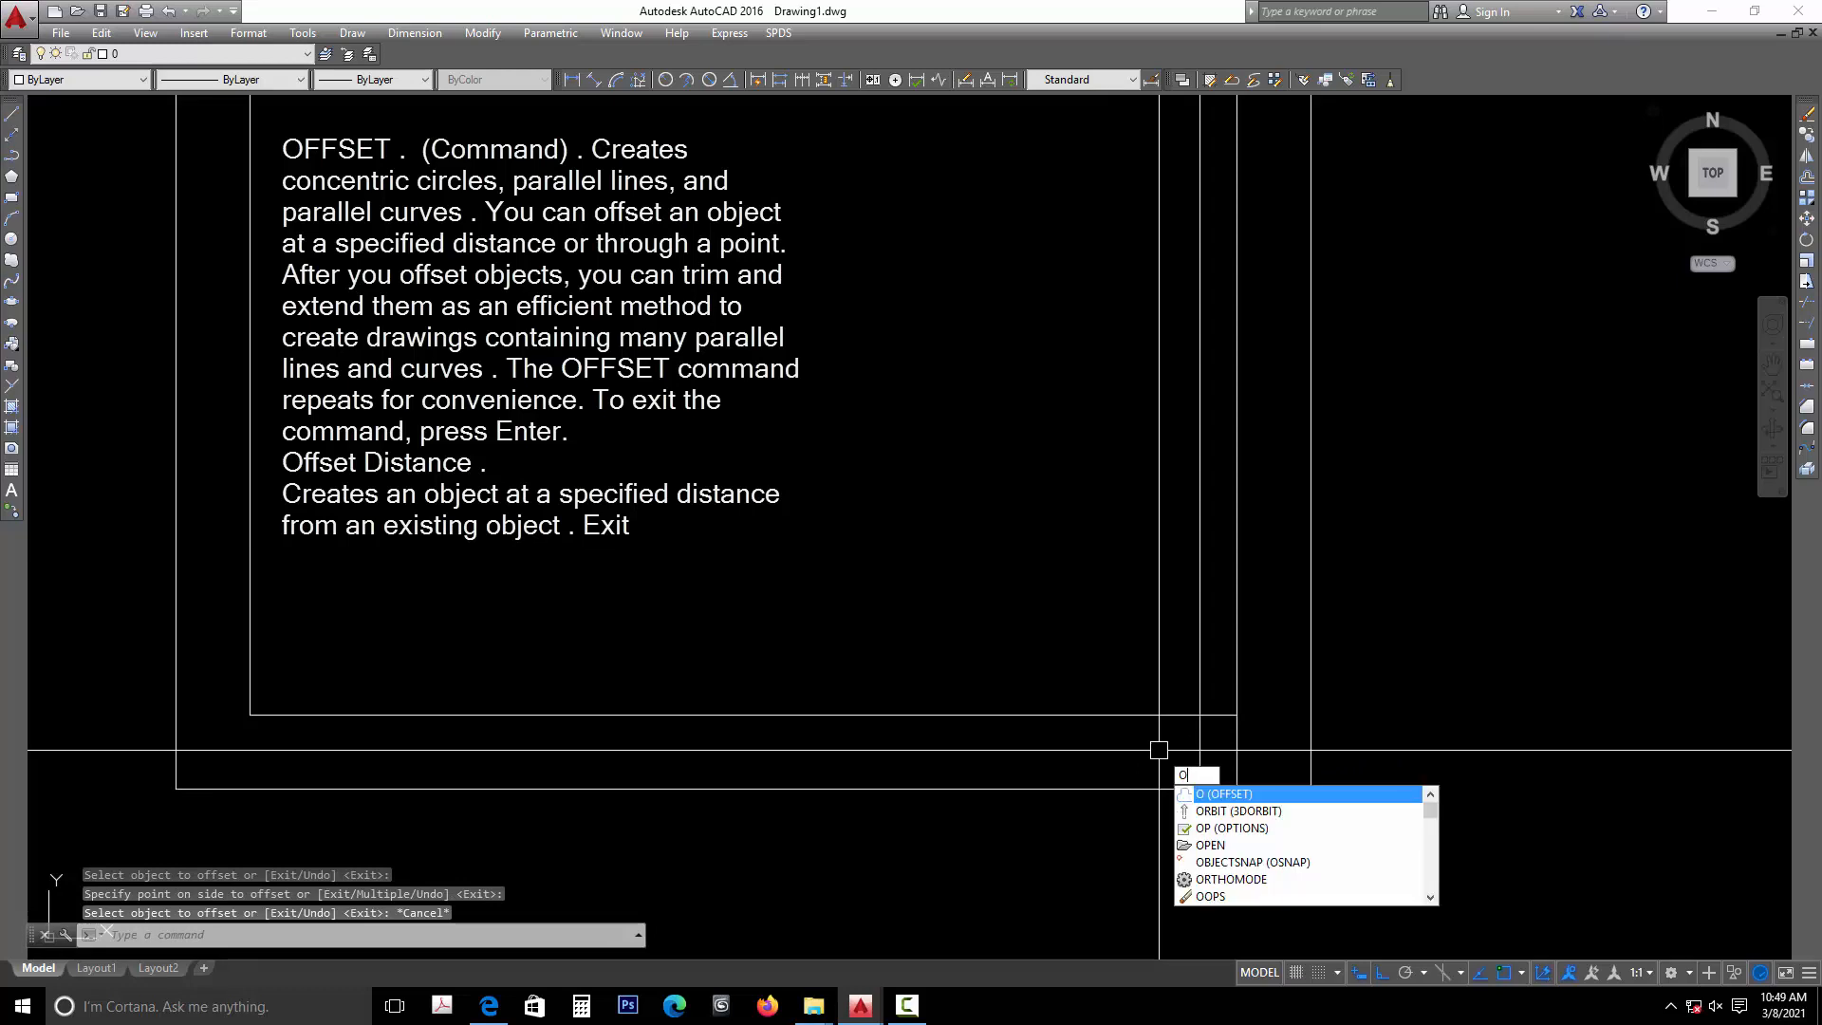
{"action": "left_click", "coordinate": [1207, 793]}
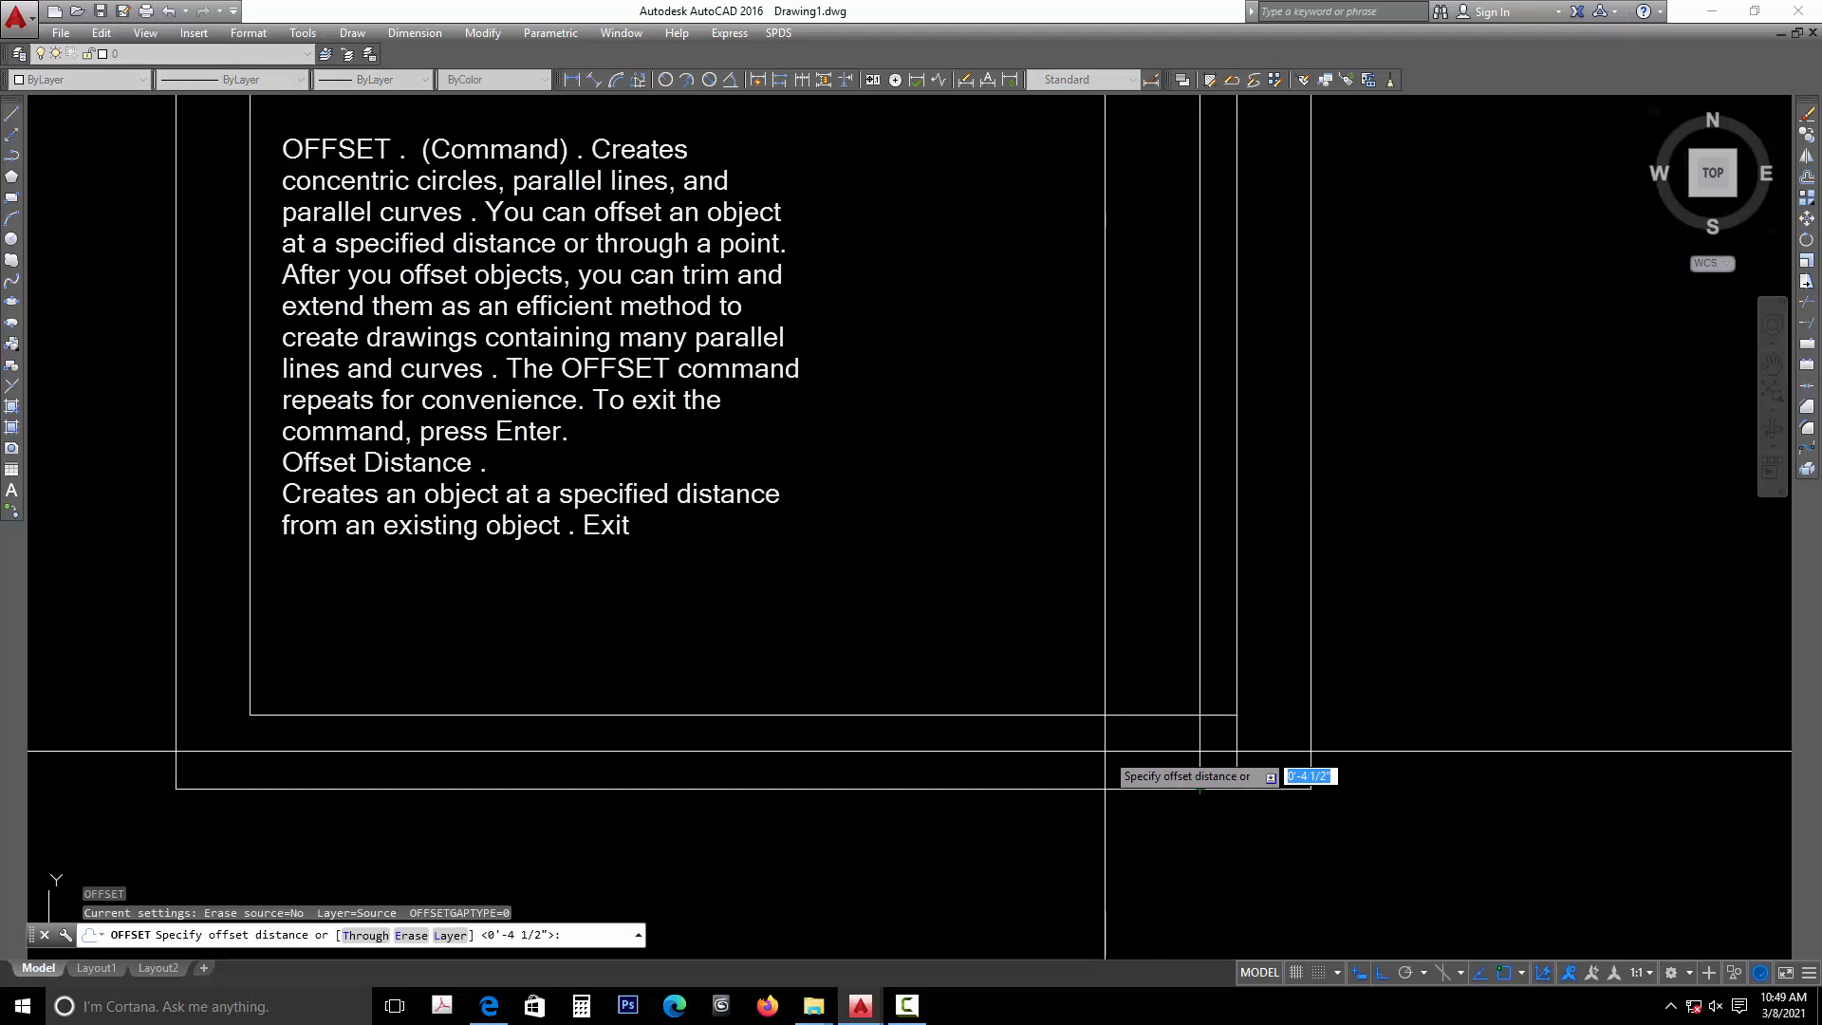
{"action": "type", "text": "3"}
{"action": "type", "text": "'"}
{"action": "key", "text": "Return"}
{"action": "left_click", "coordinate": [1200, 664]}
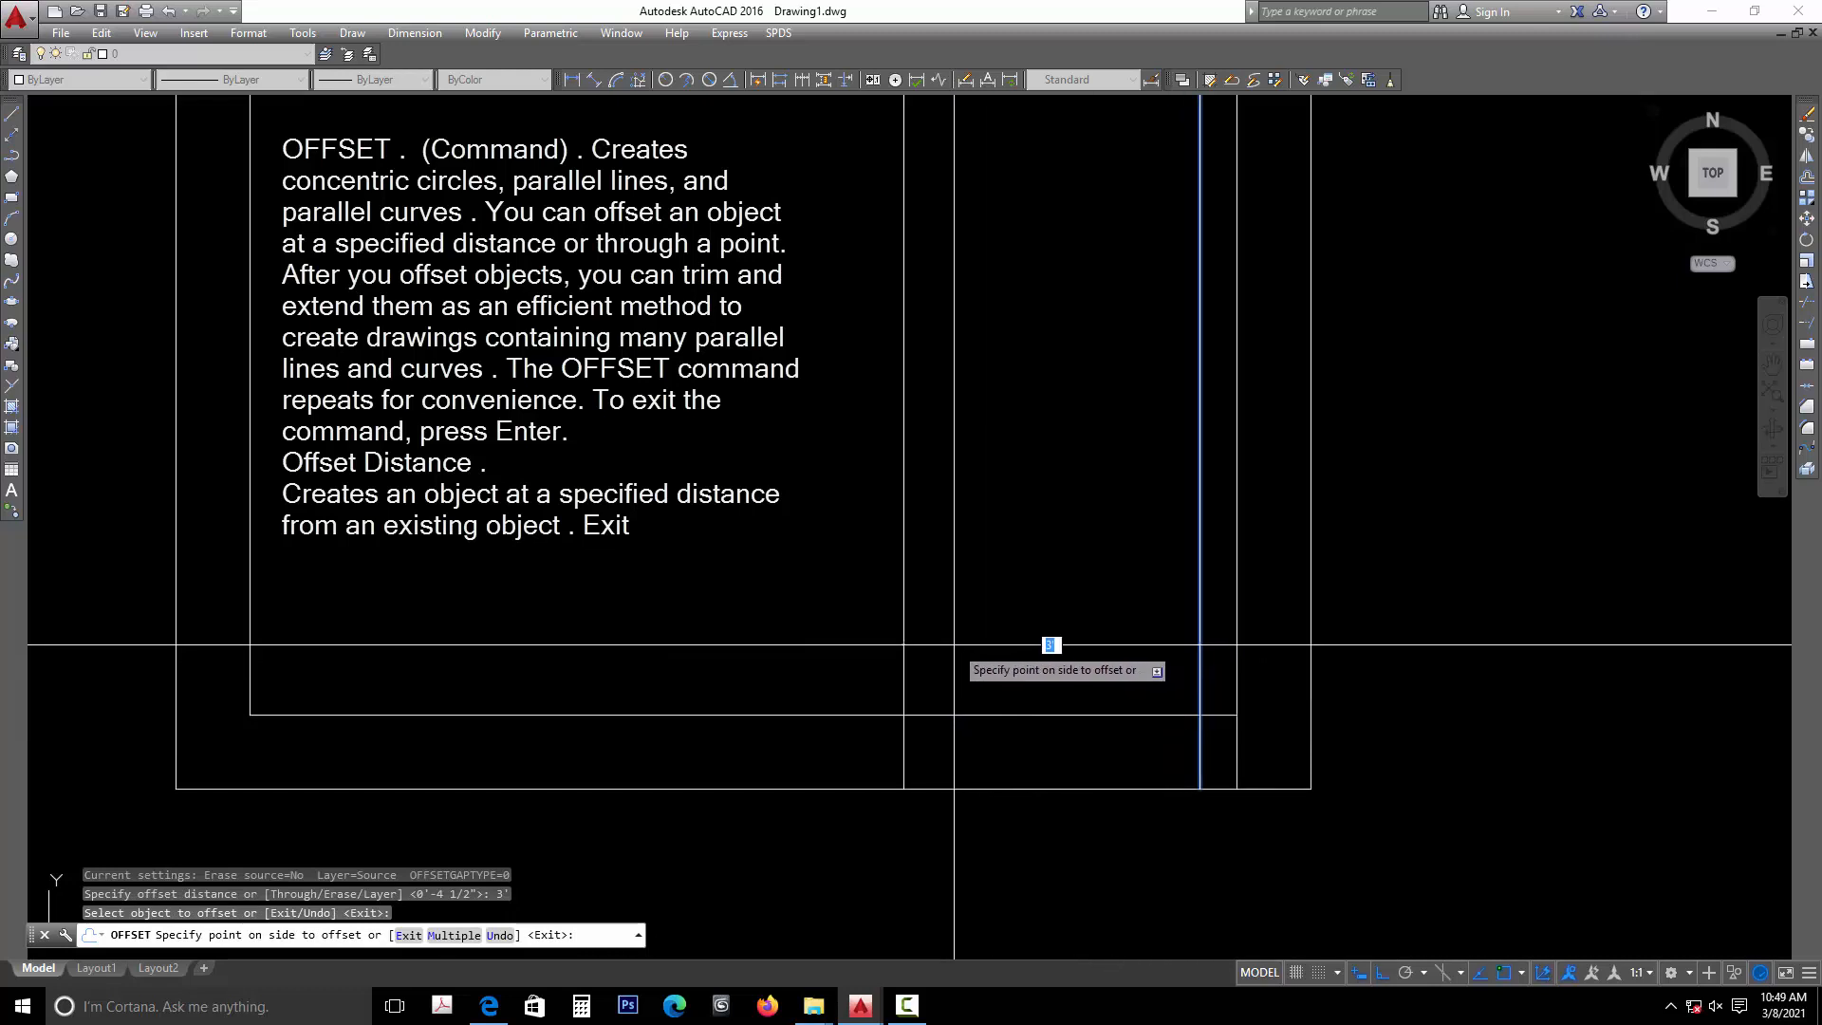
{"action": "left_click", "coordinate": [1051, 645]}
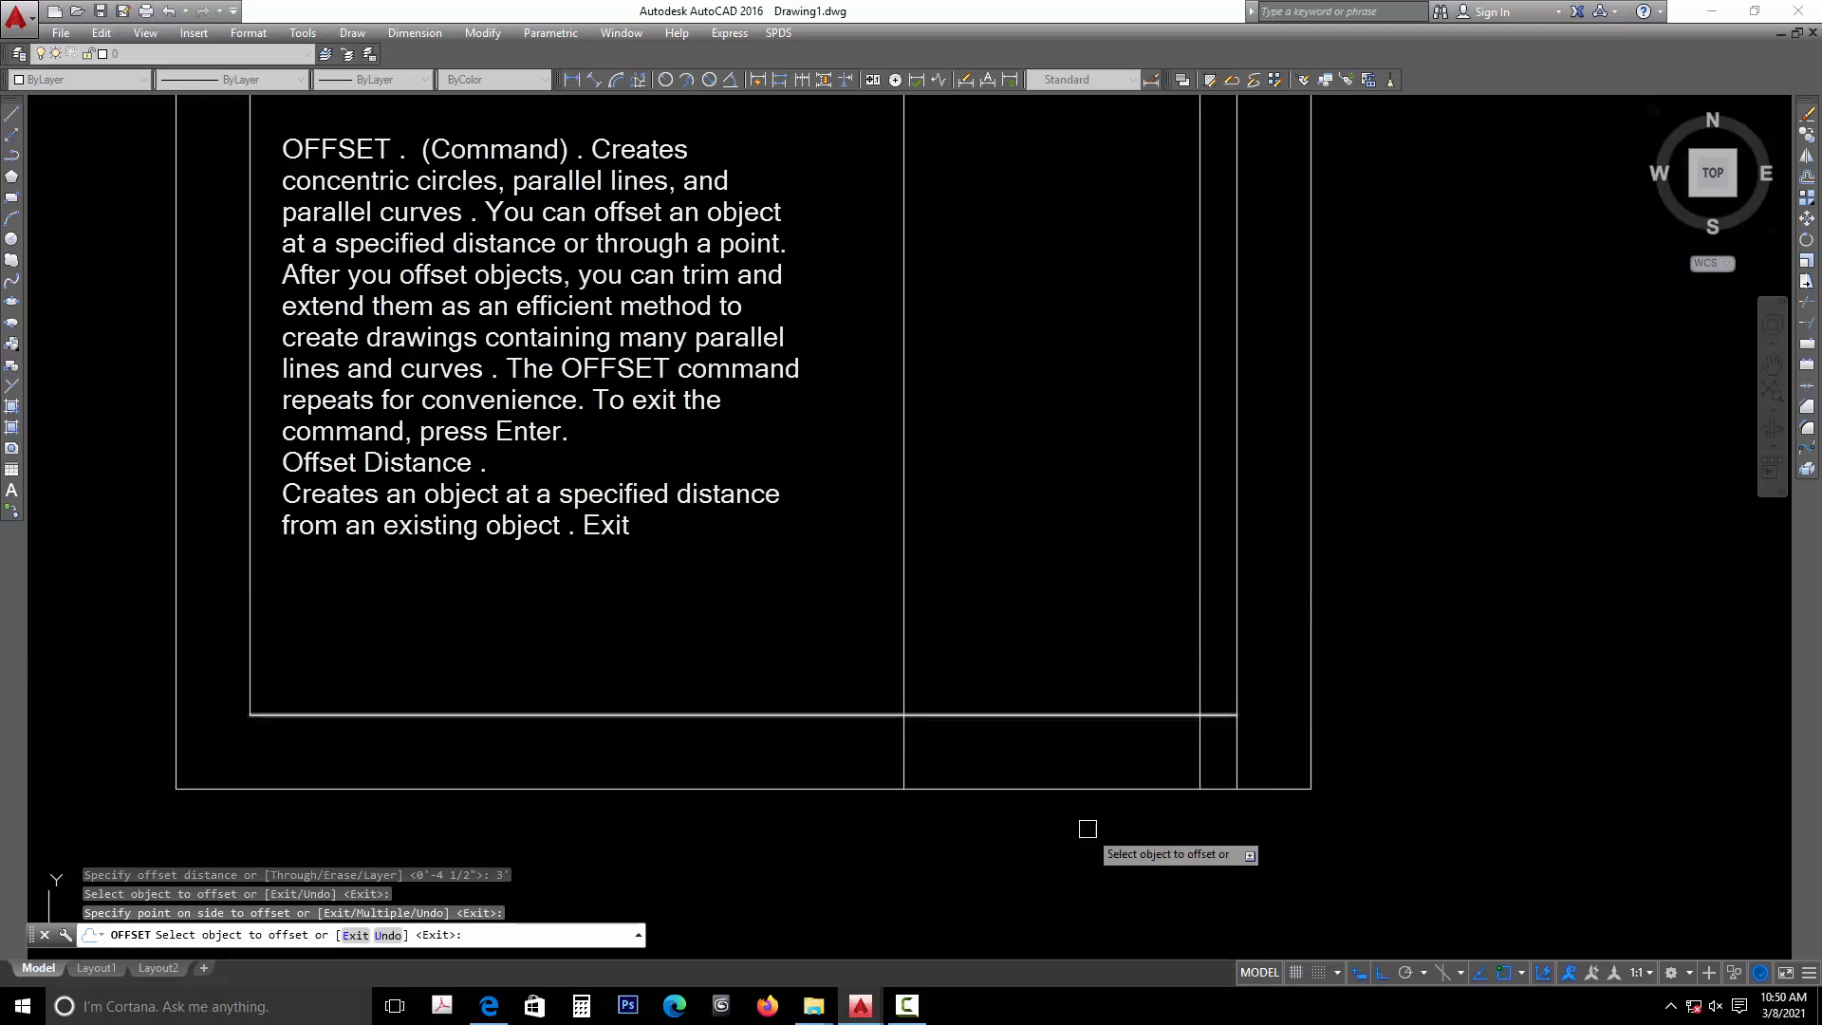
{"action": "key", "text": "Return"}
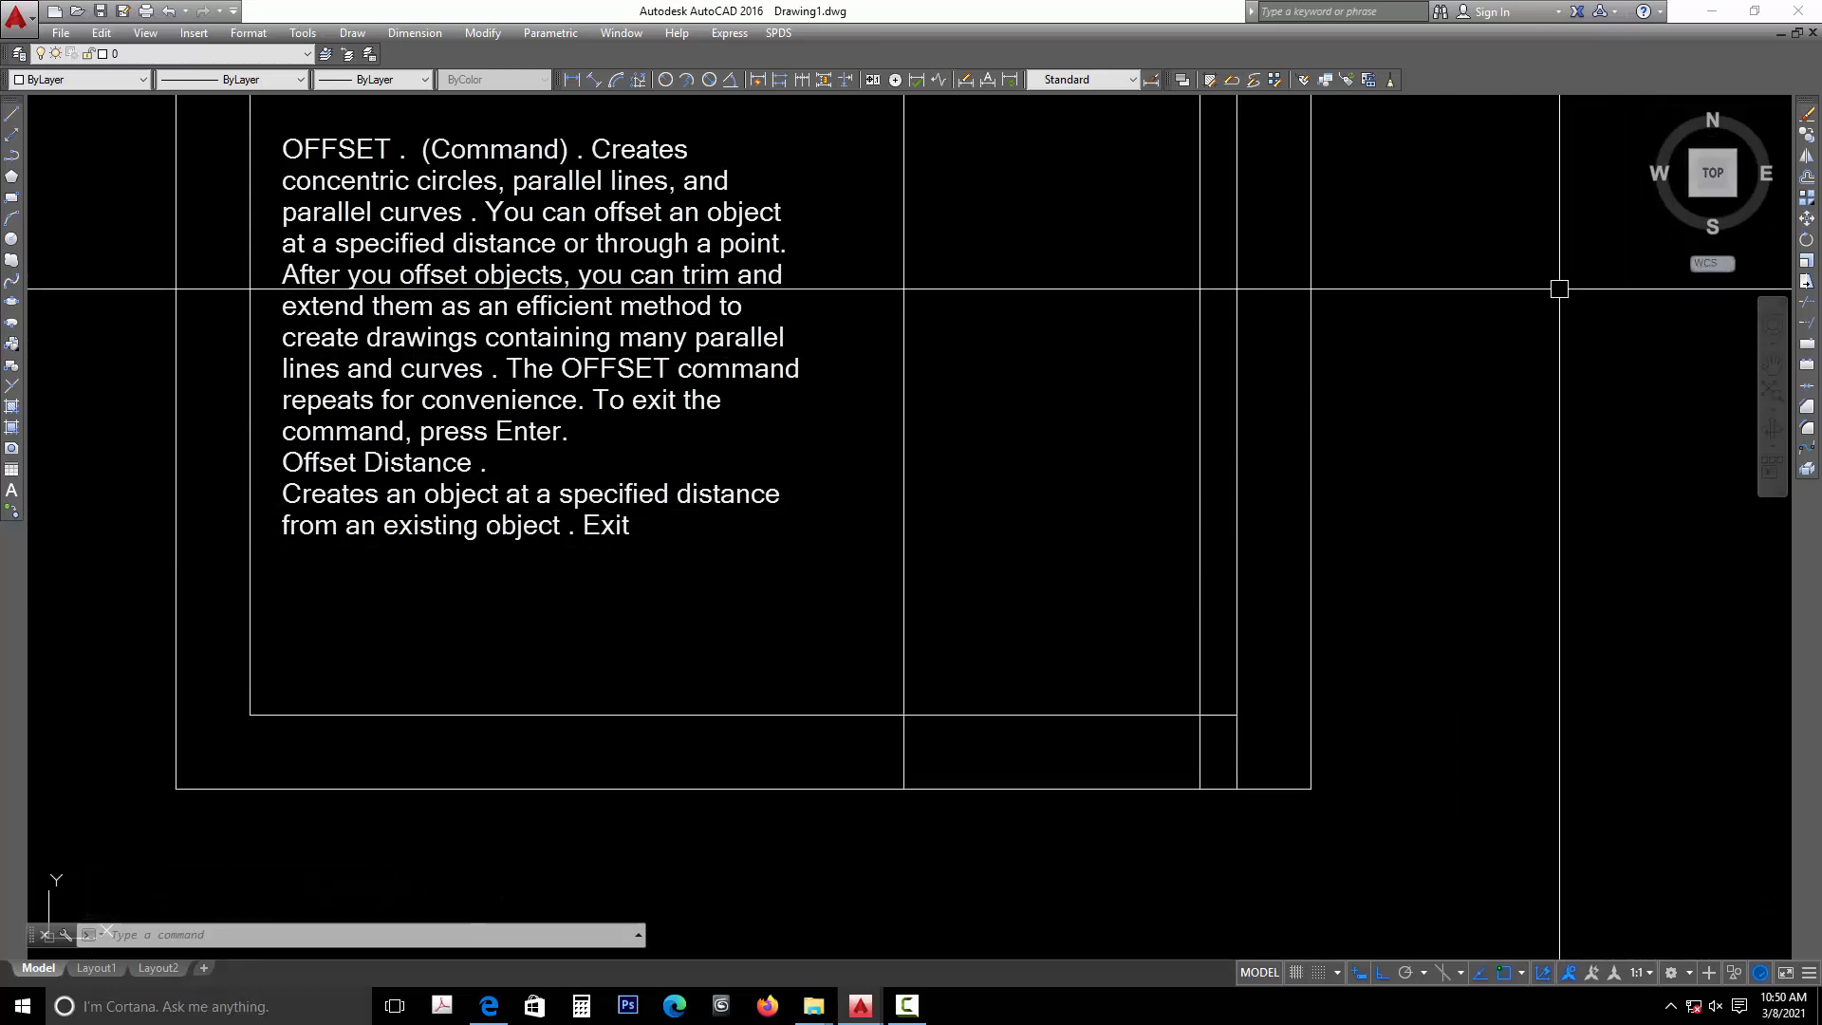
{"action": "left_click", "coordinate": [1805, 308]}
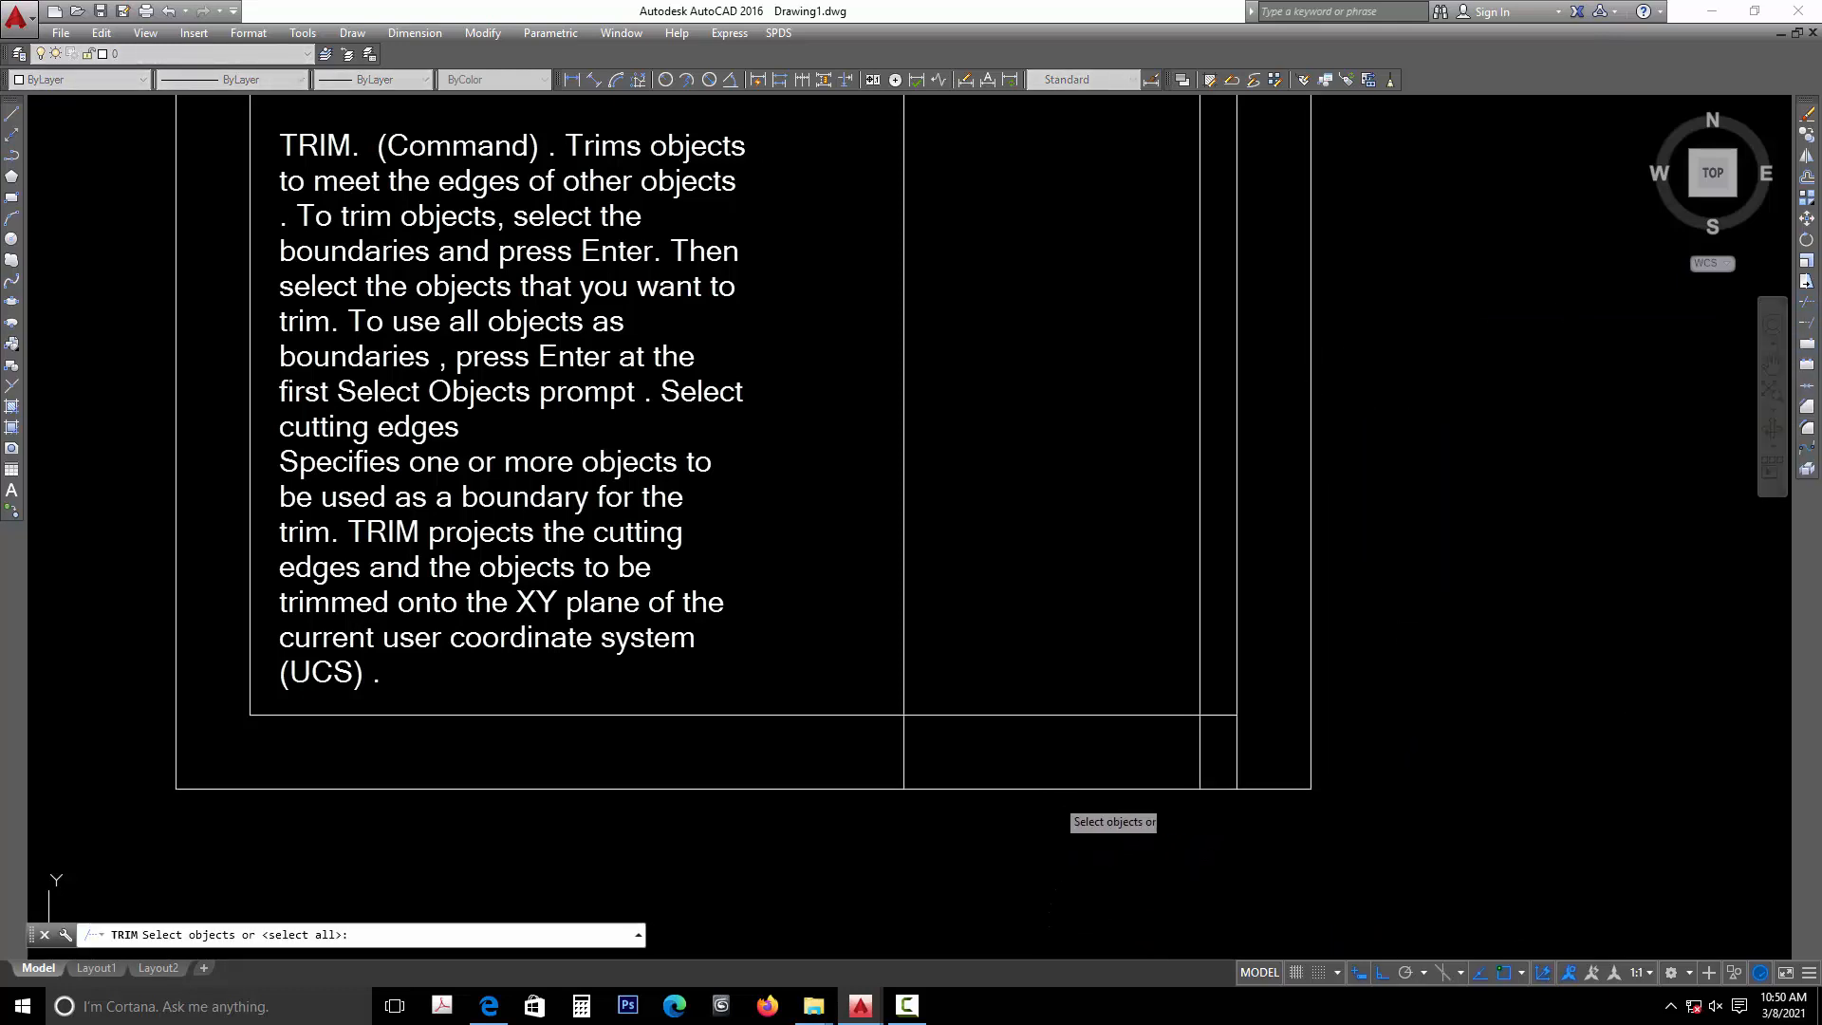
{"action": "left_click", "coordinate": [1051, 788]}
{"action": "key", "text": "Return"}
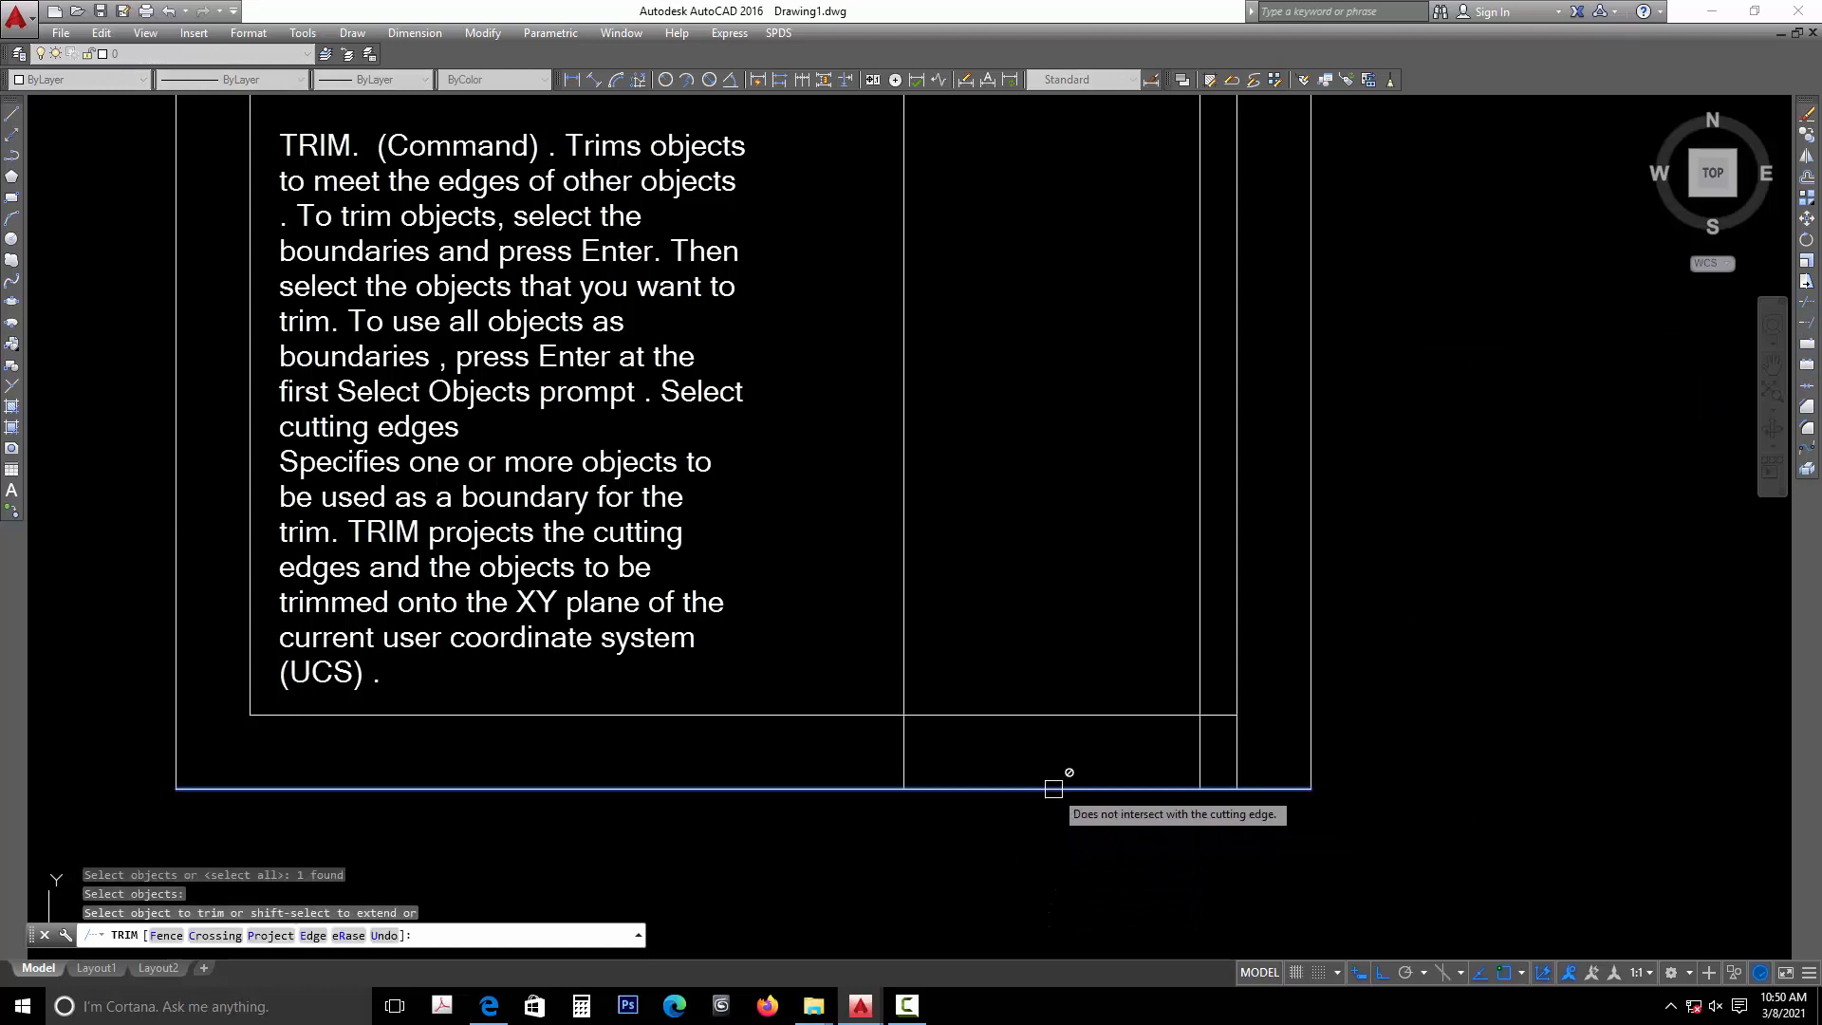
{"action": "left_click", "coordinate": [1061, 789]}
{"action": "key", "text": "Escape"}
- Trim the outer and inner bottom wall lines between the two jamb lines, using all objects as cutting edges
{"action": "key", "text": "Return"}
{"action": "key", "text": "Return"}
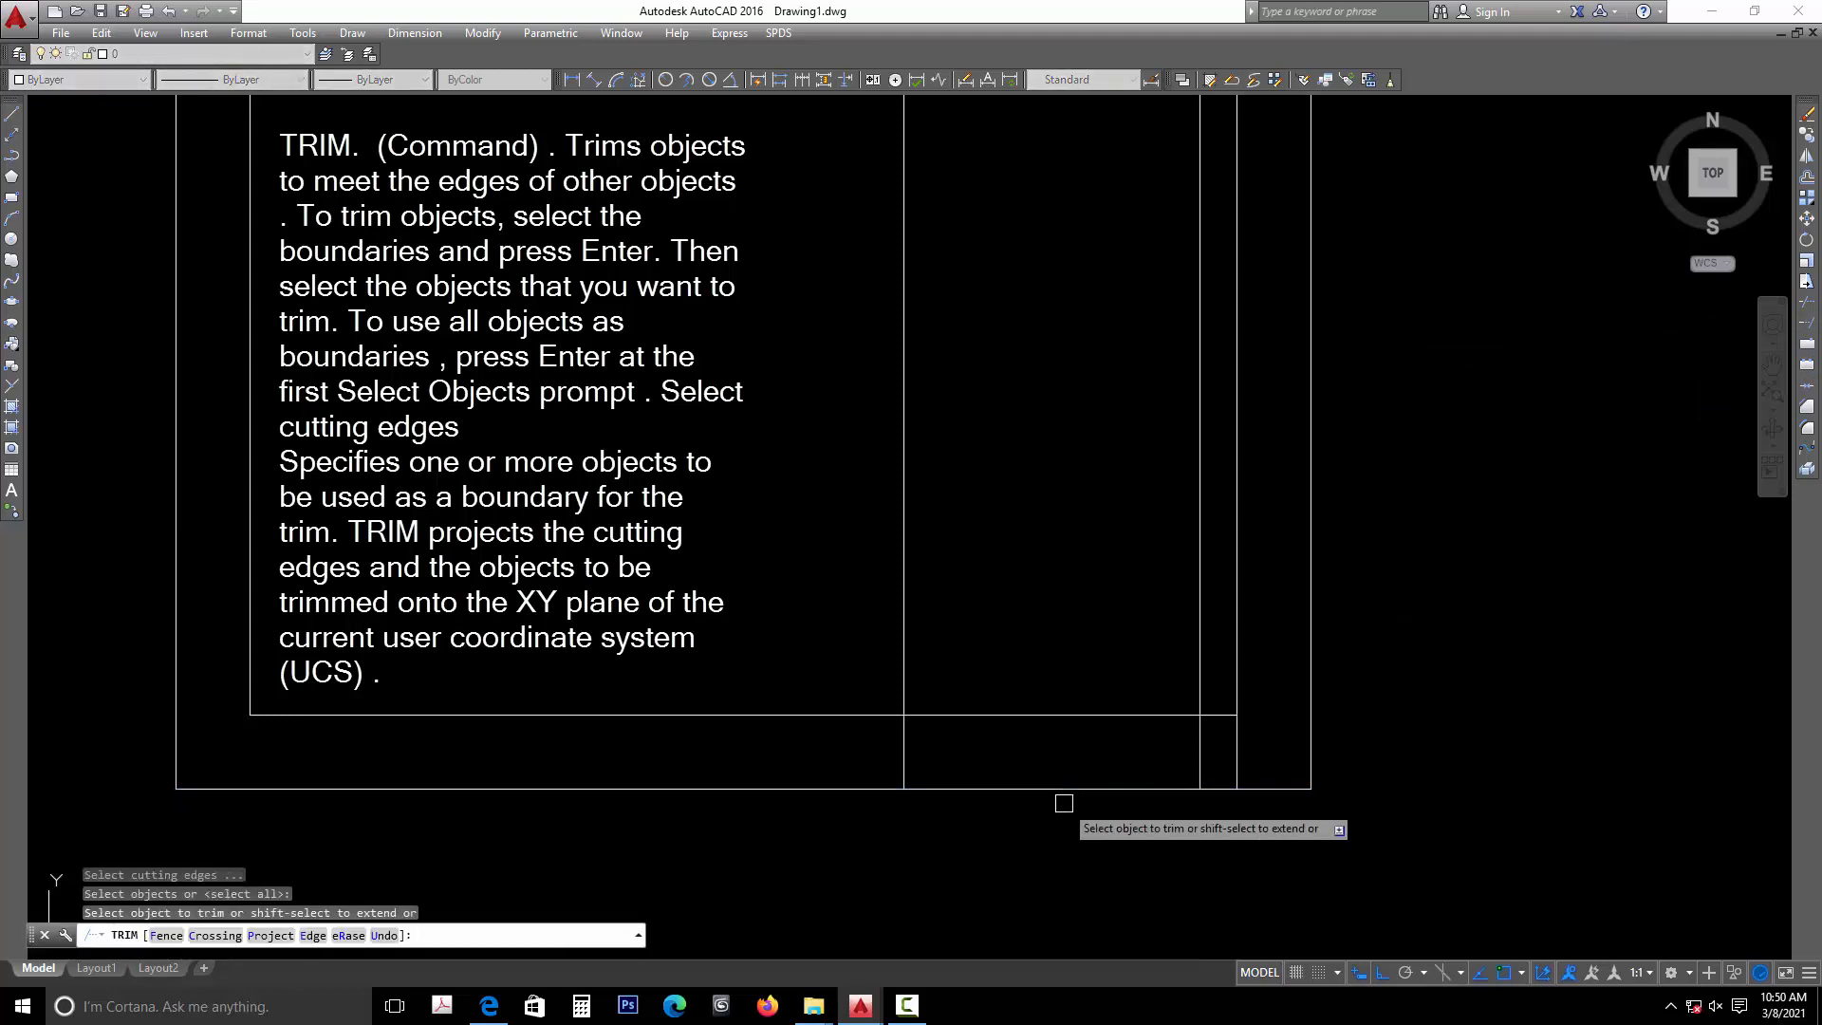
{"action": "left_click", "coordinate": [1061, 789]}
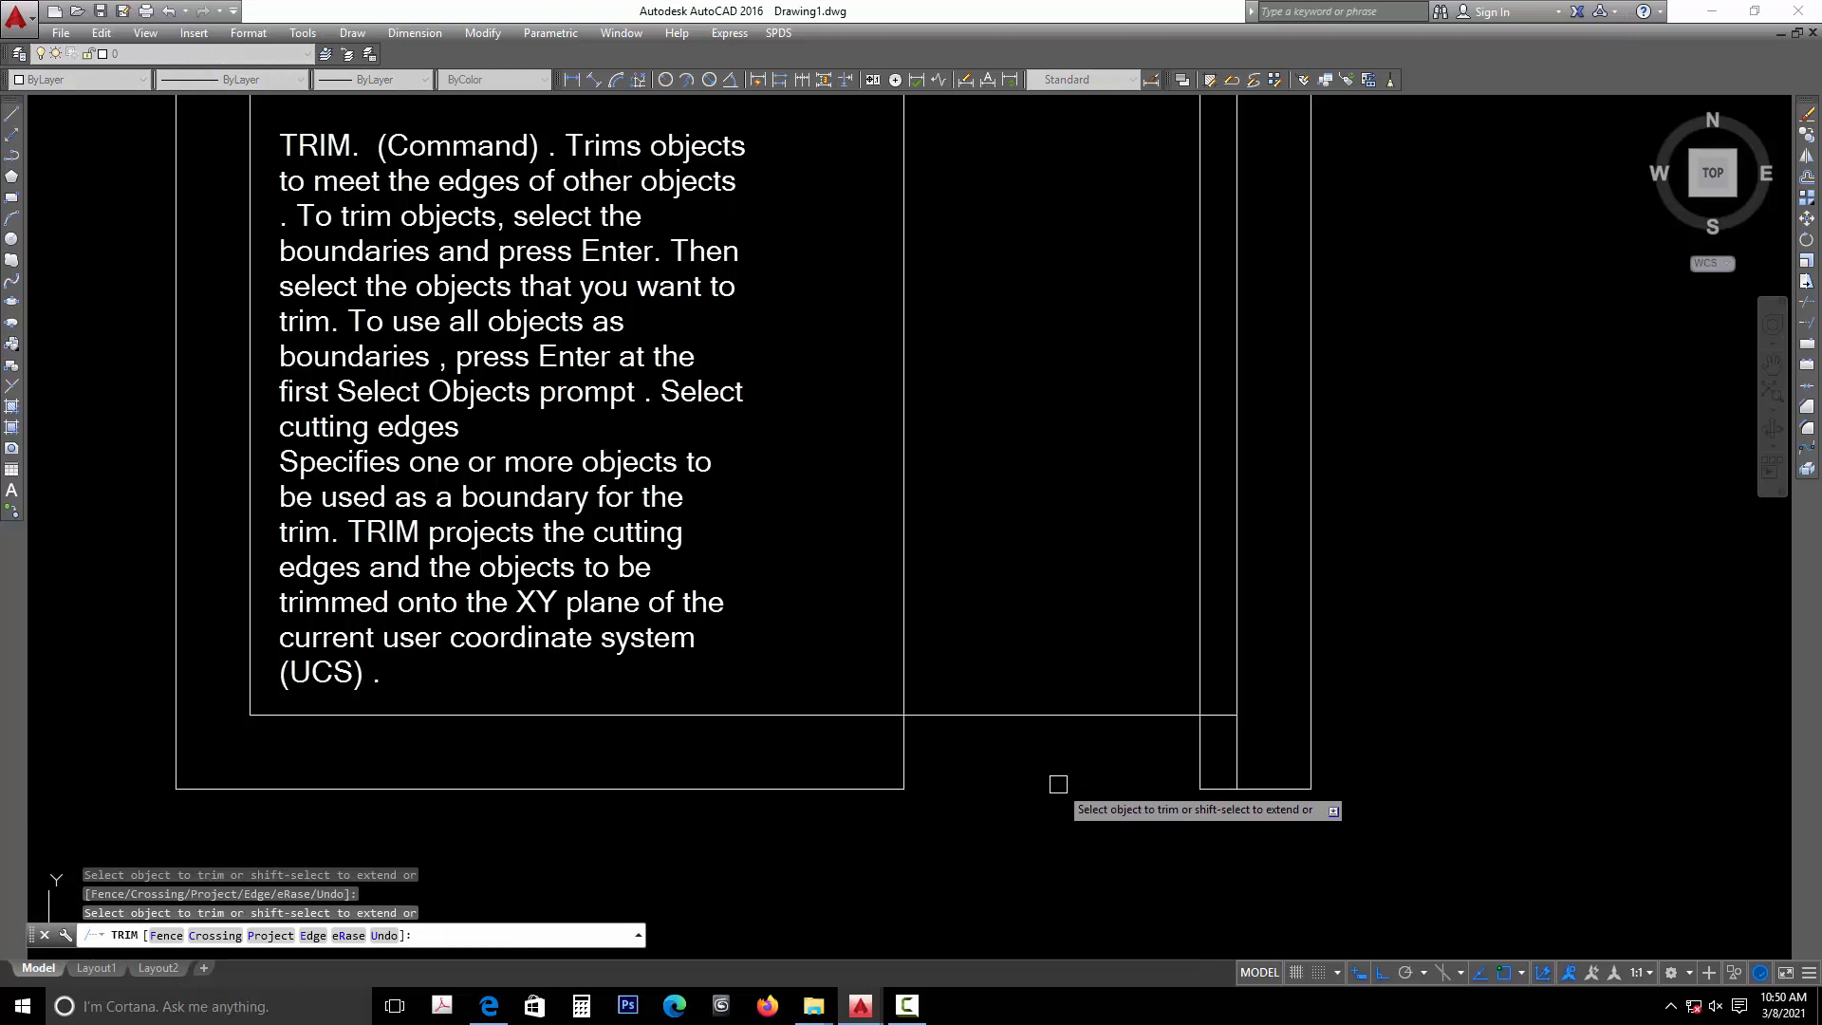
{"action": "left_click", "coordinate": [1058, 716]}
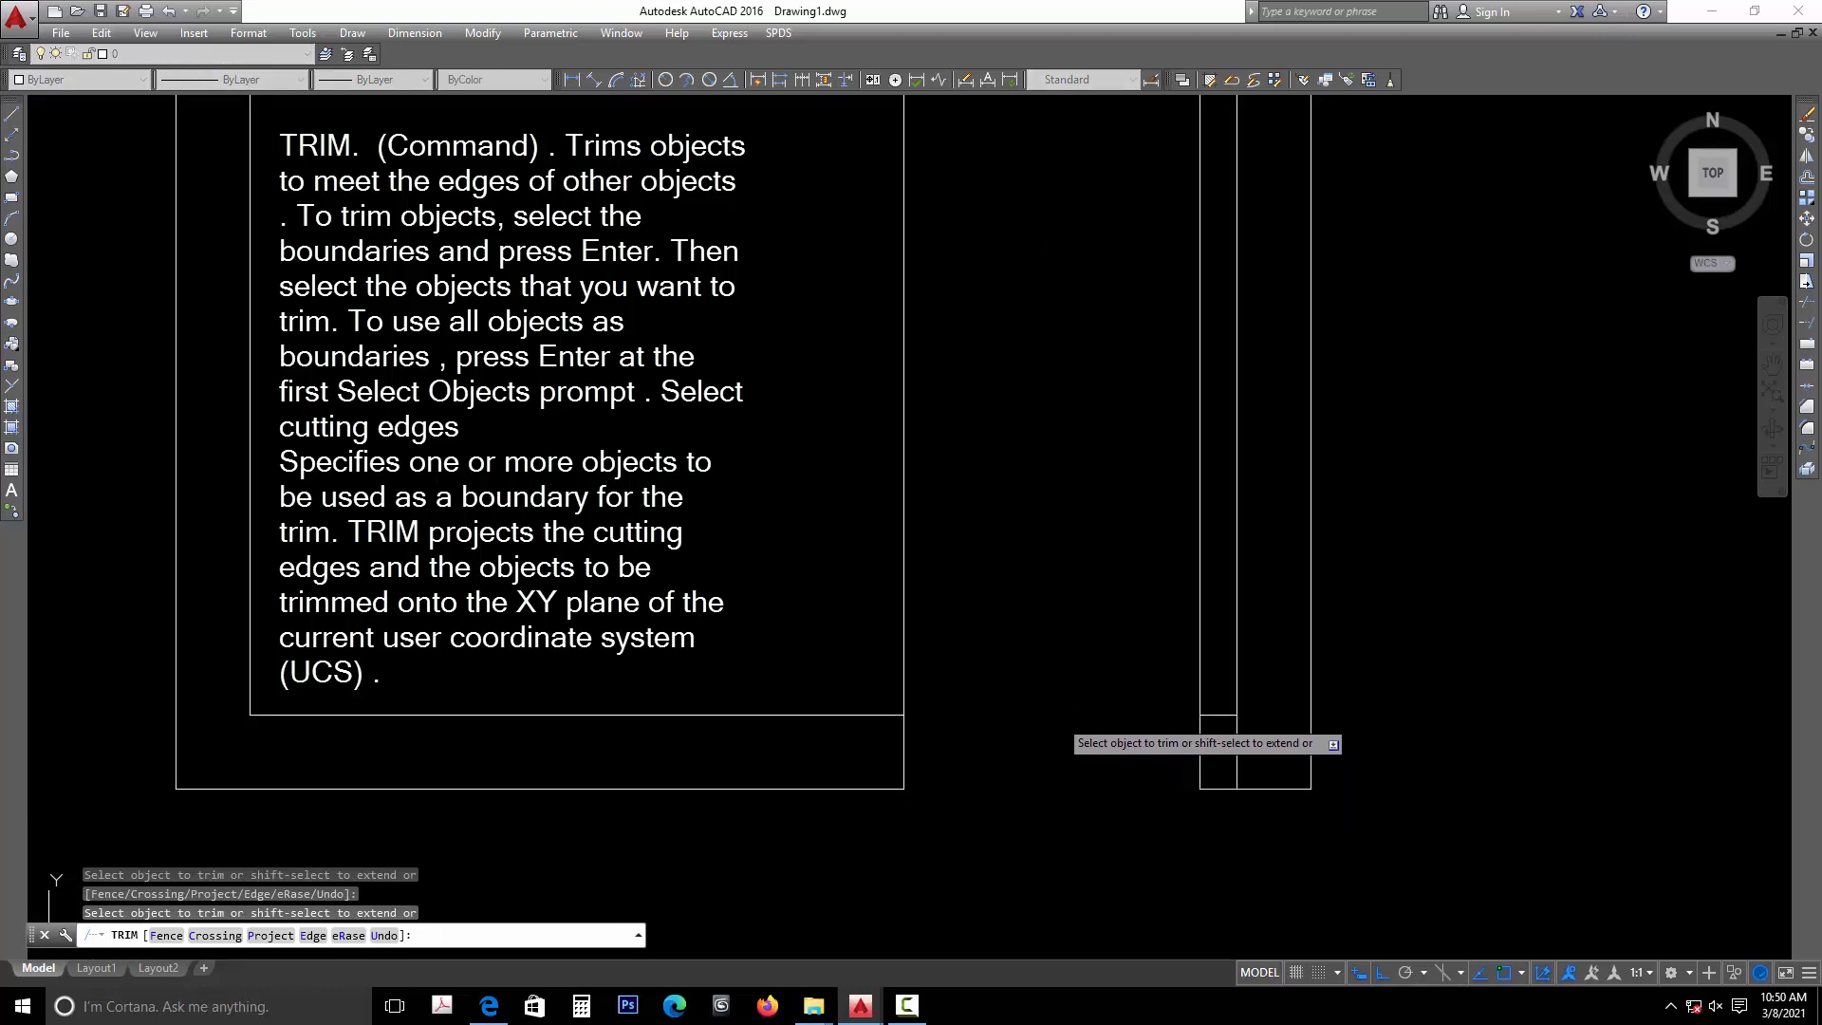
- Trim both jamb lines above the bottom wall and remove the right wall's inner line crossing the bottom wall's thickness
{"action": "left_click", "coordinate": [906, 608]}
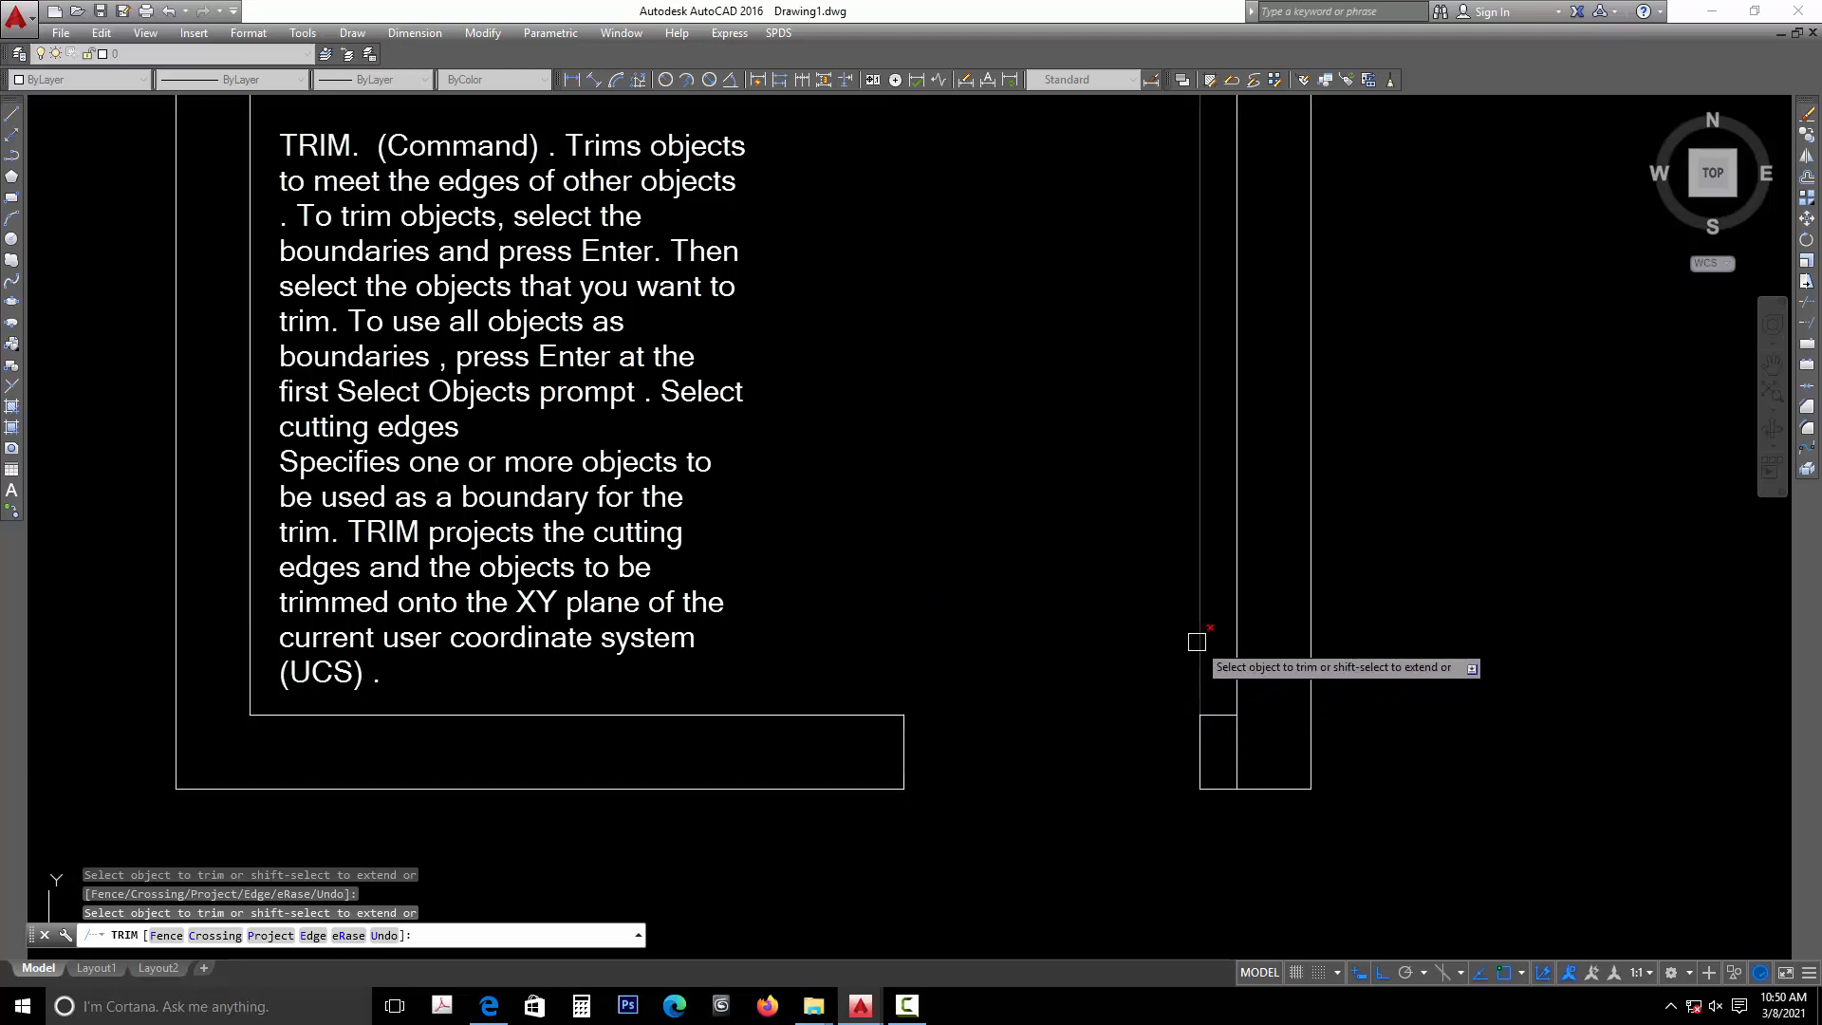
{"action": "left_click", "coordinate": [1197, 643]}
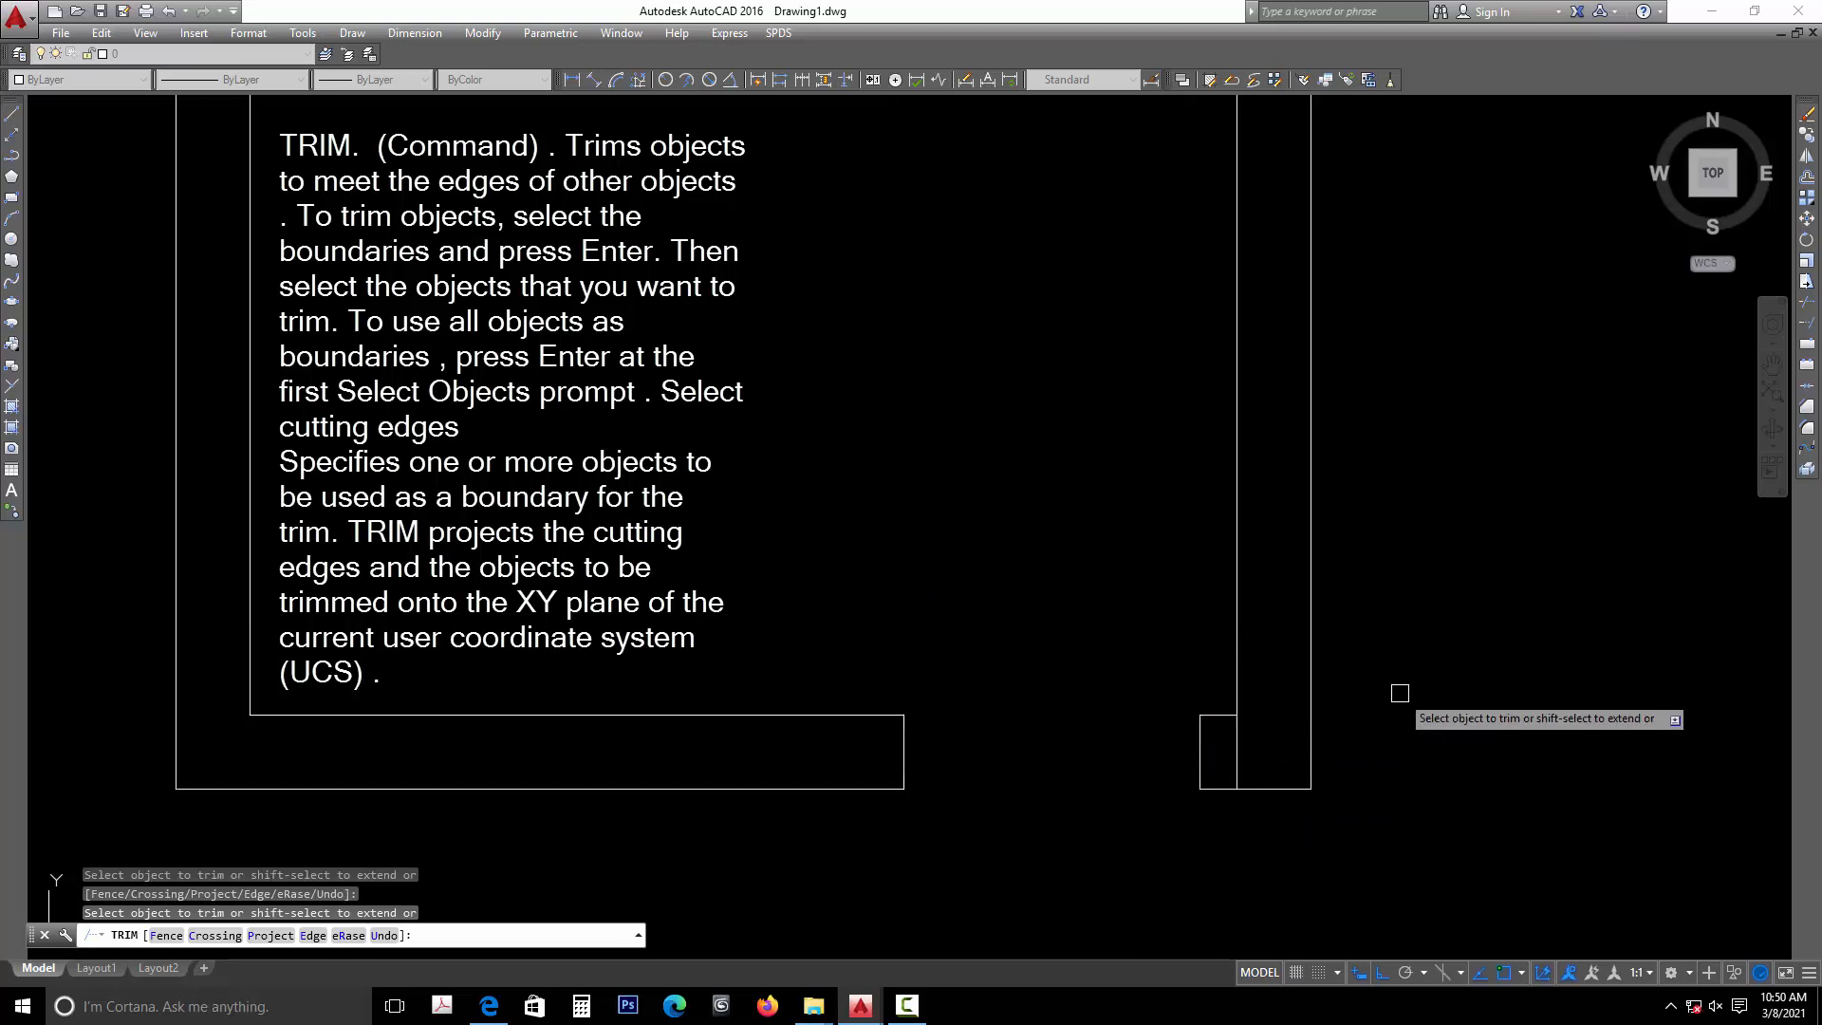
{"action": "left_click", "coordinate": [1237, 739]}
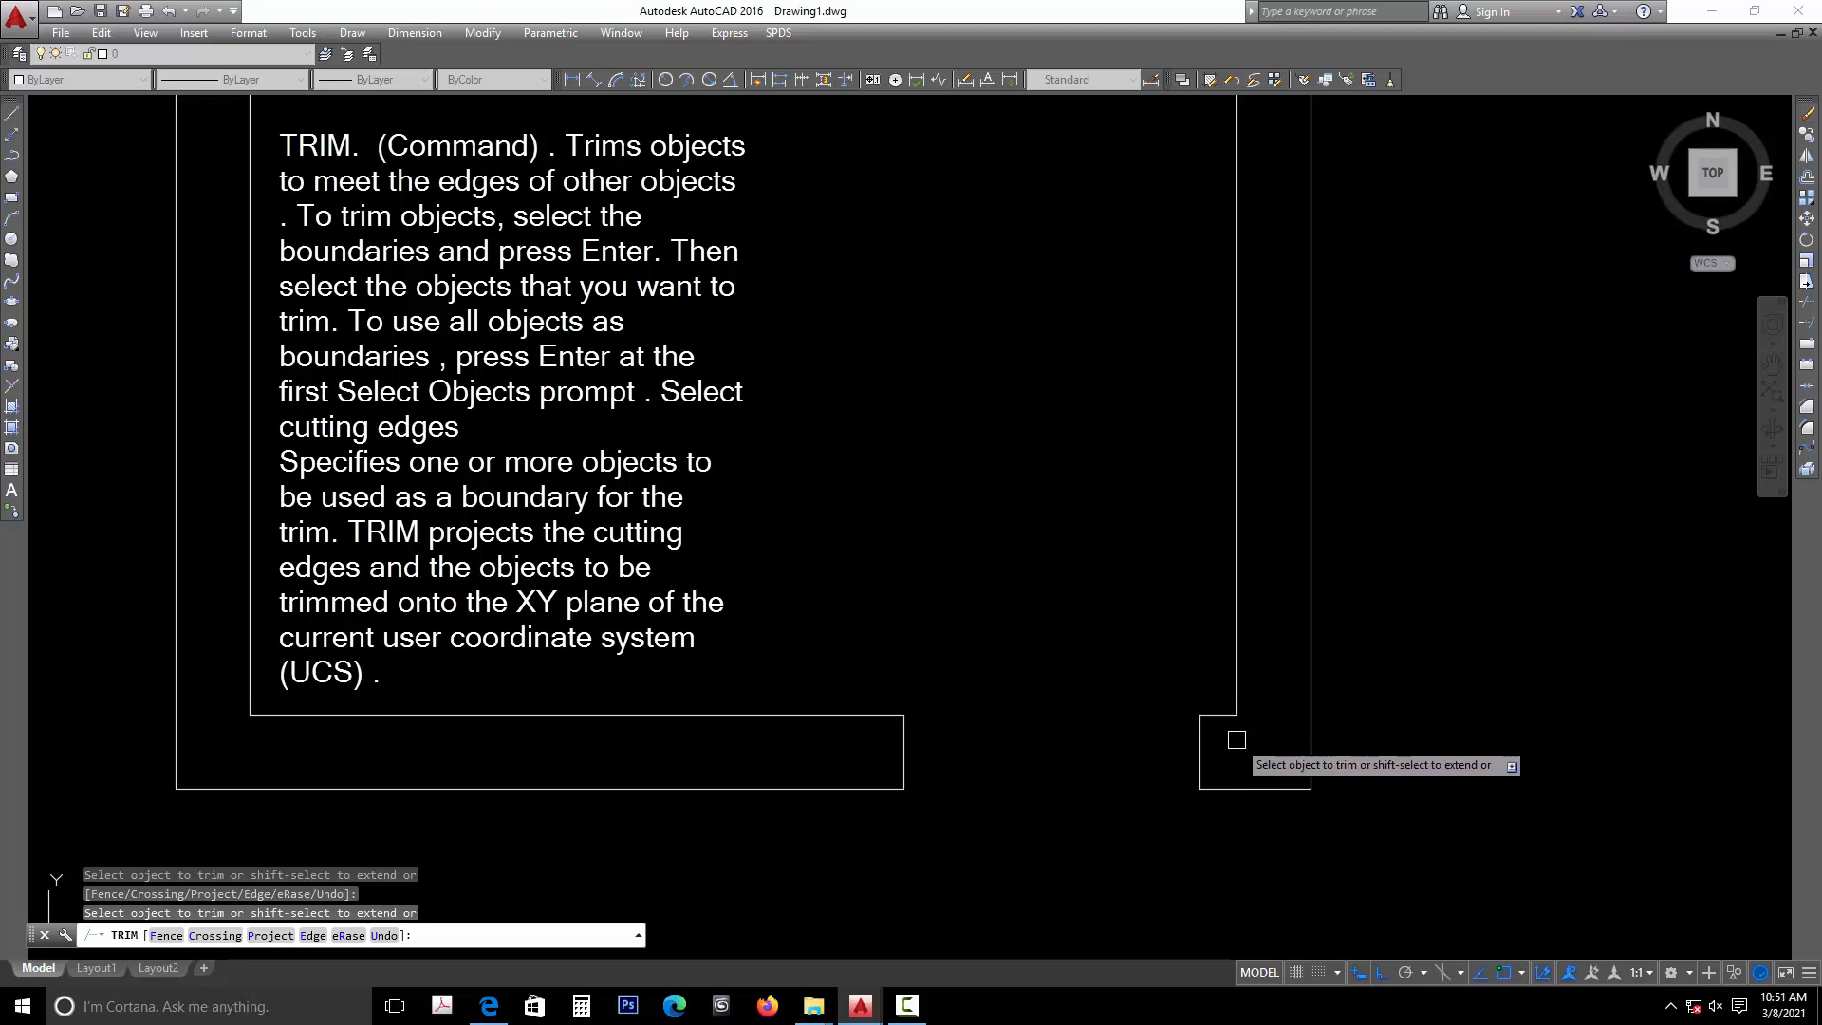
{"action": "key", "text": "Escape"}
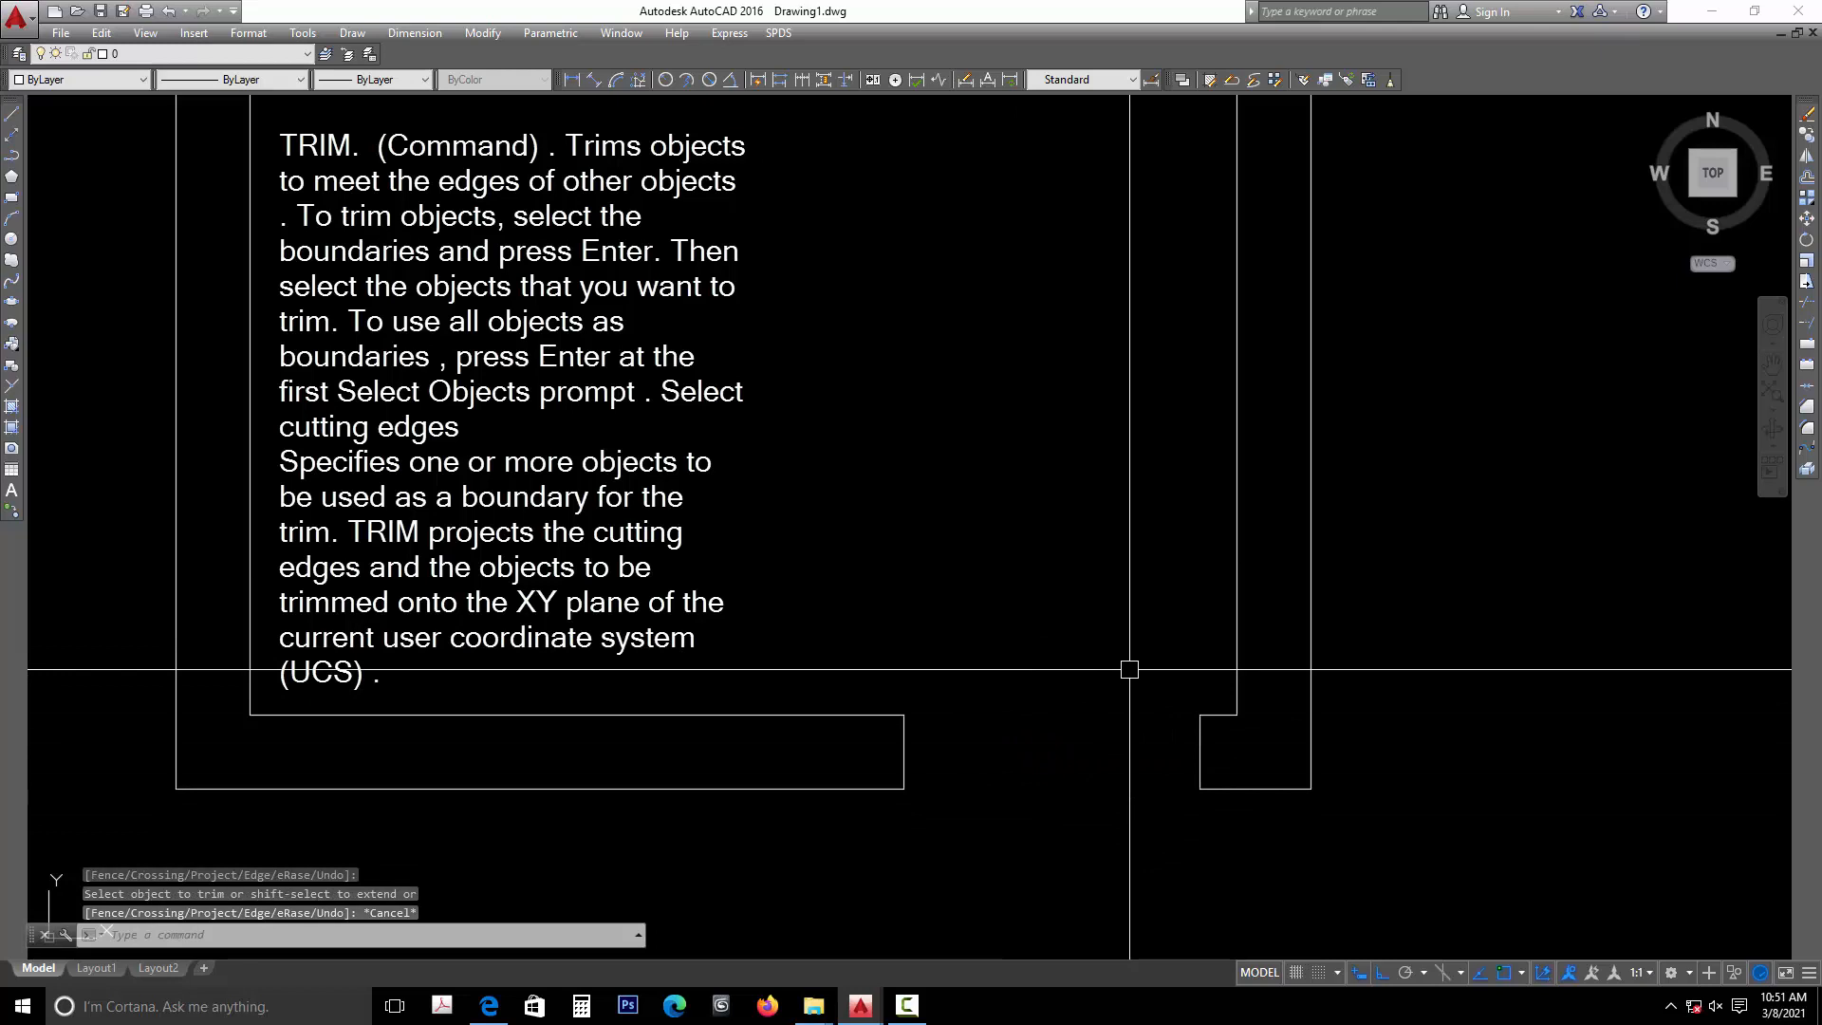
- Measure the door opening's width between the midpoints of the two jambs
{"action": "scroll", "coordinate": [1061, 557], "scroll_direction": "down", "scroll_amount": 3}
{"action": "middle_click_drag", "start_coordinate": [1062, 557], "coordinate": [1062, 642]}
{"action": "scroll", "coordinate": [1068, 839], "scroll_direction": "up", "scroll_amount": 2}
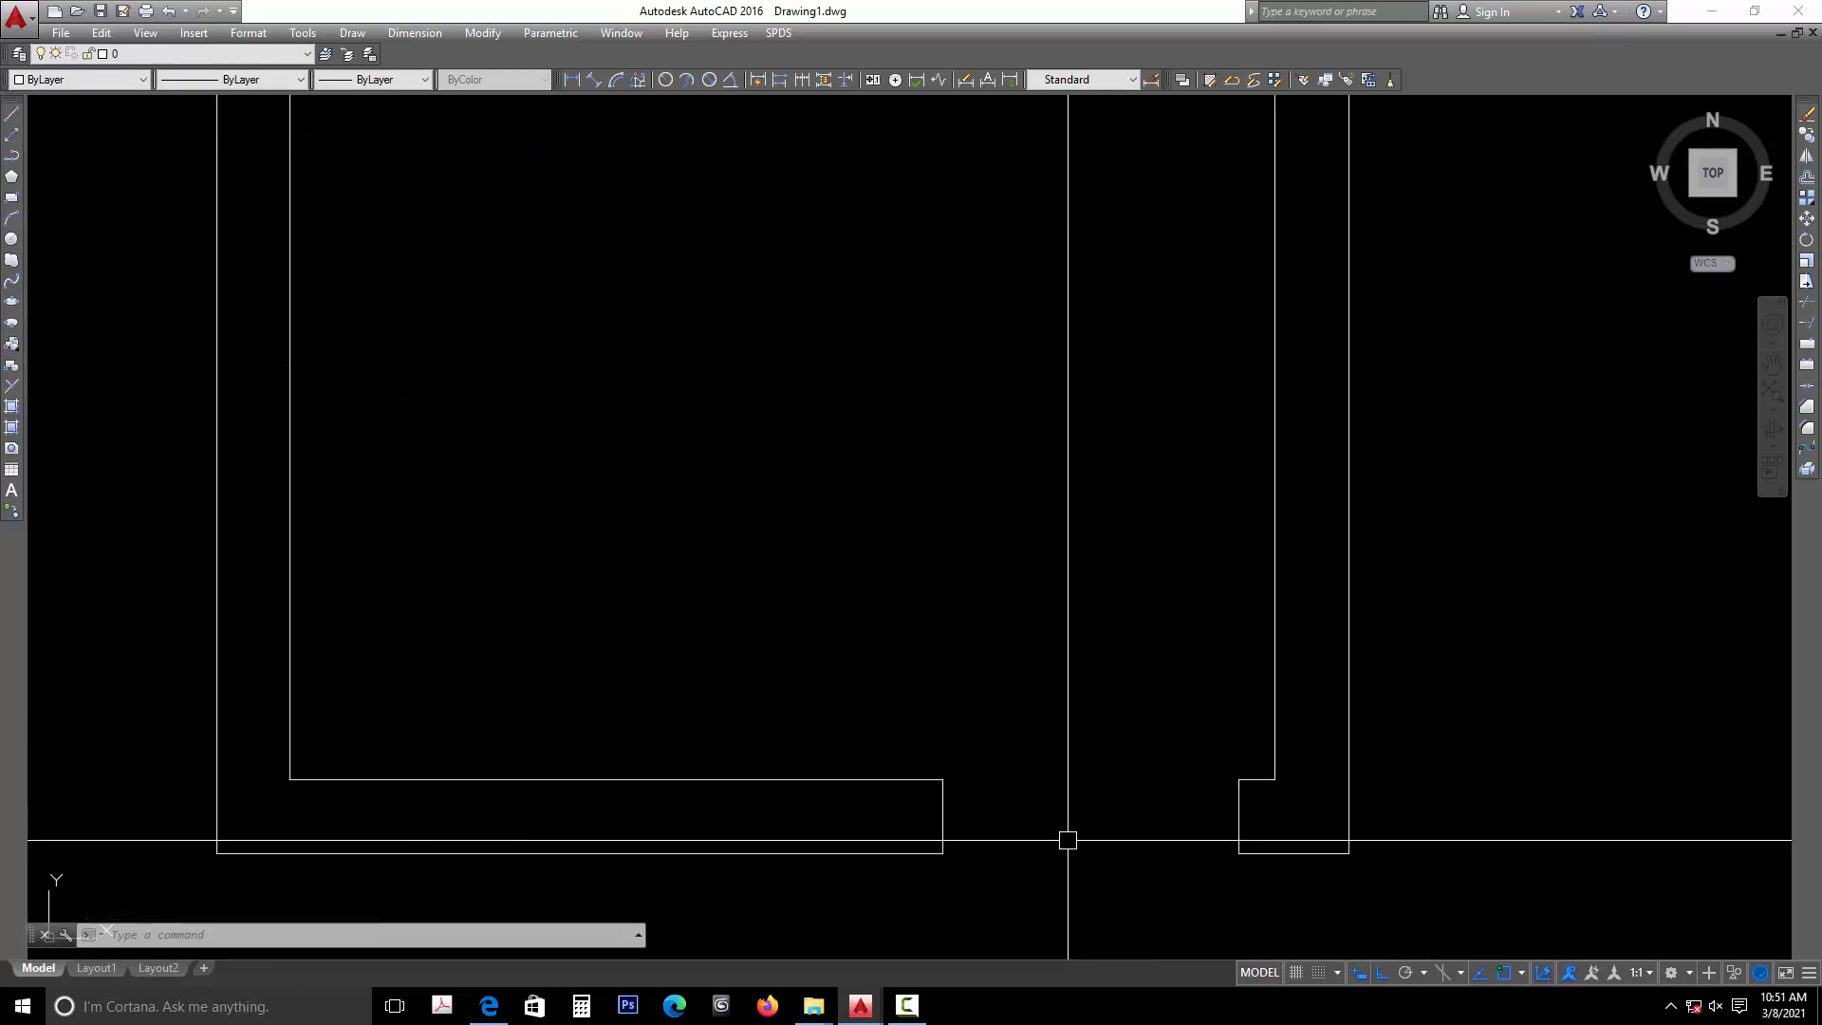
{"action": "type", "text": "di"}
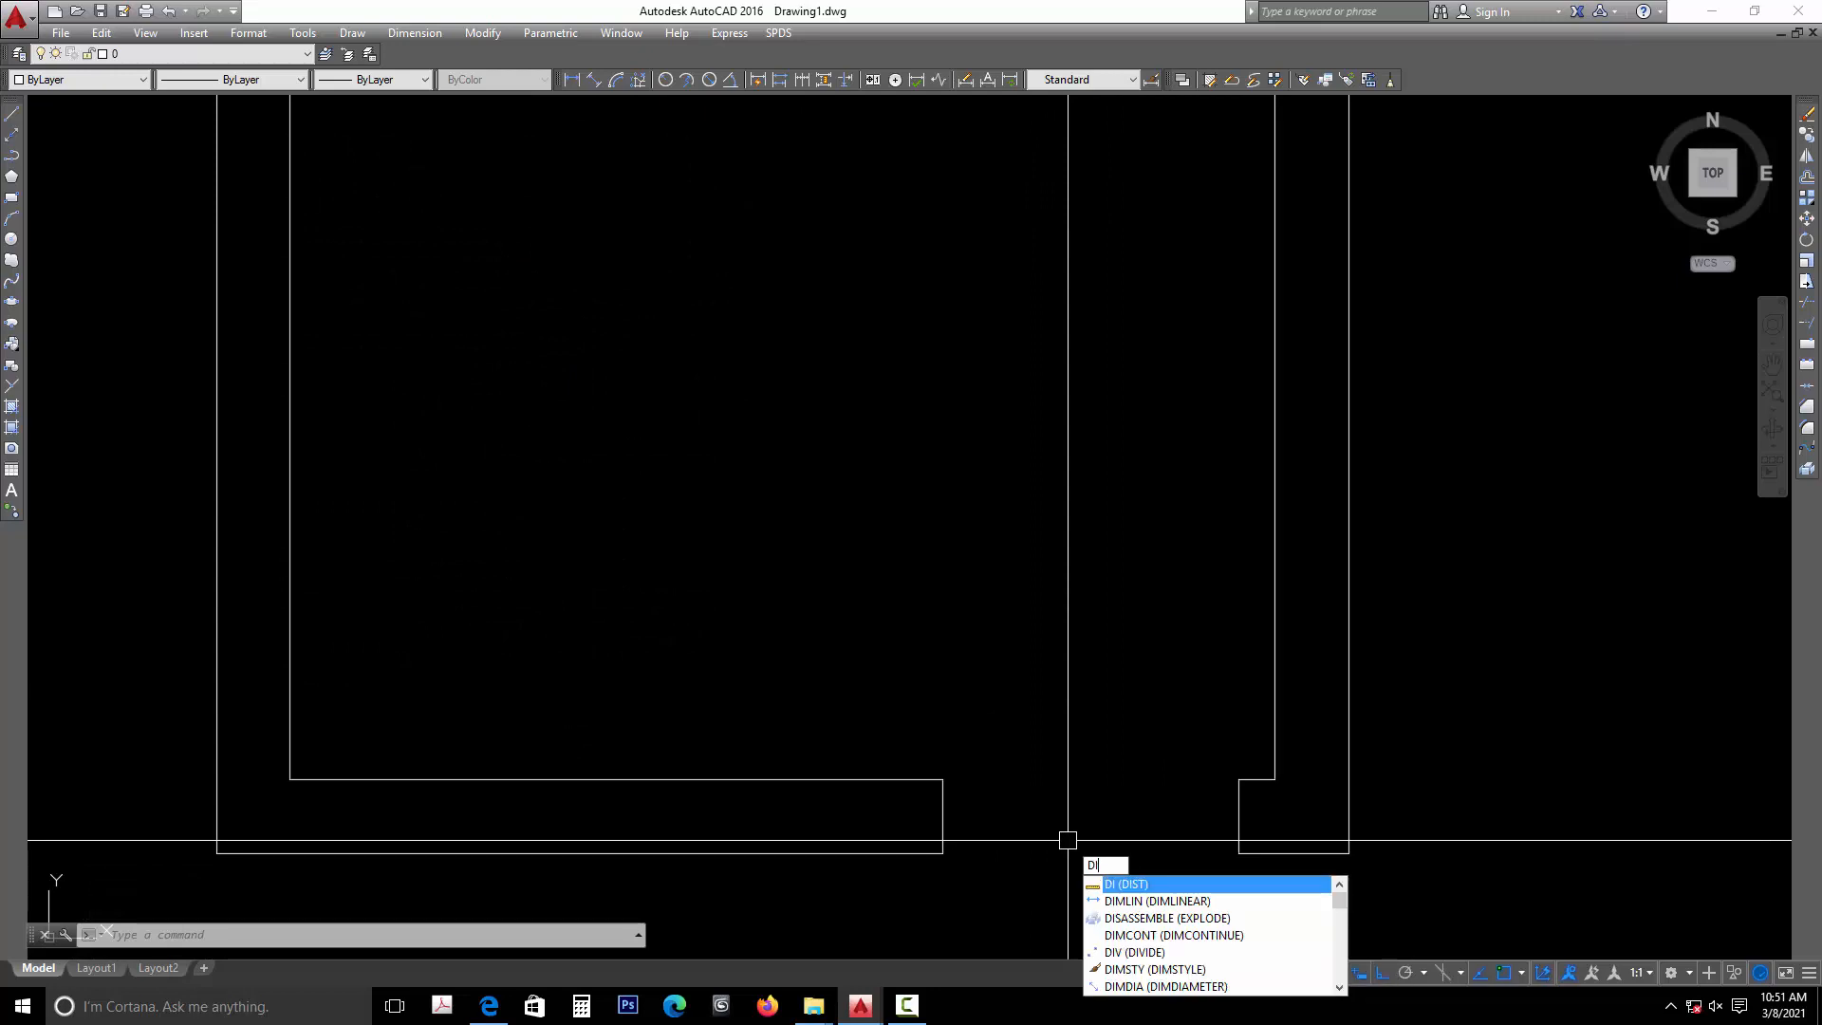
{"action": "key", "text": "Return"}
{"action": "left_click", "coordinate": [942, 816]}
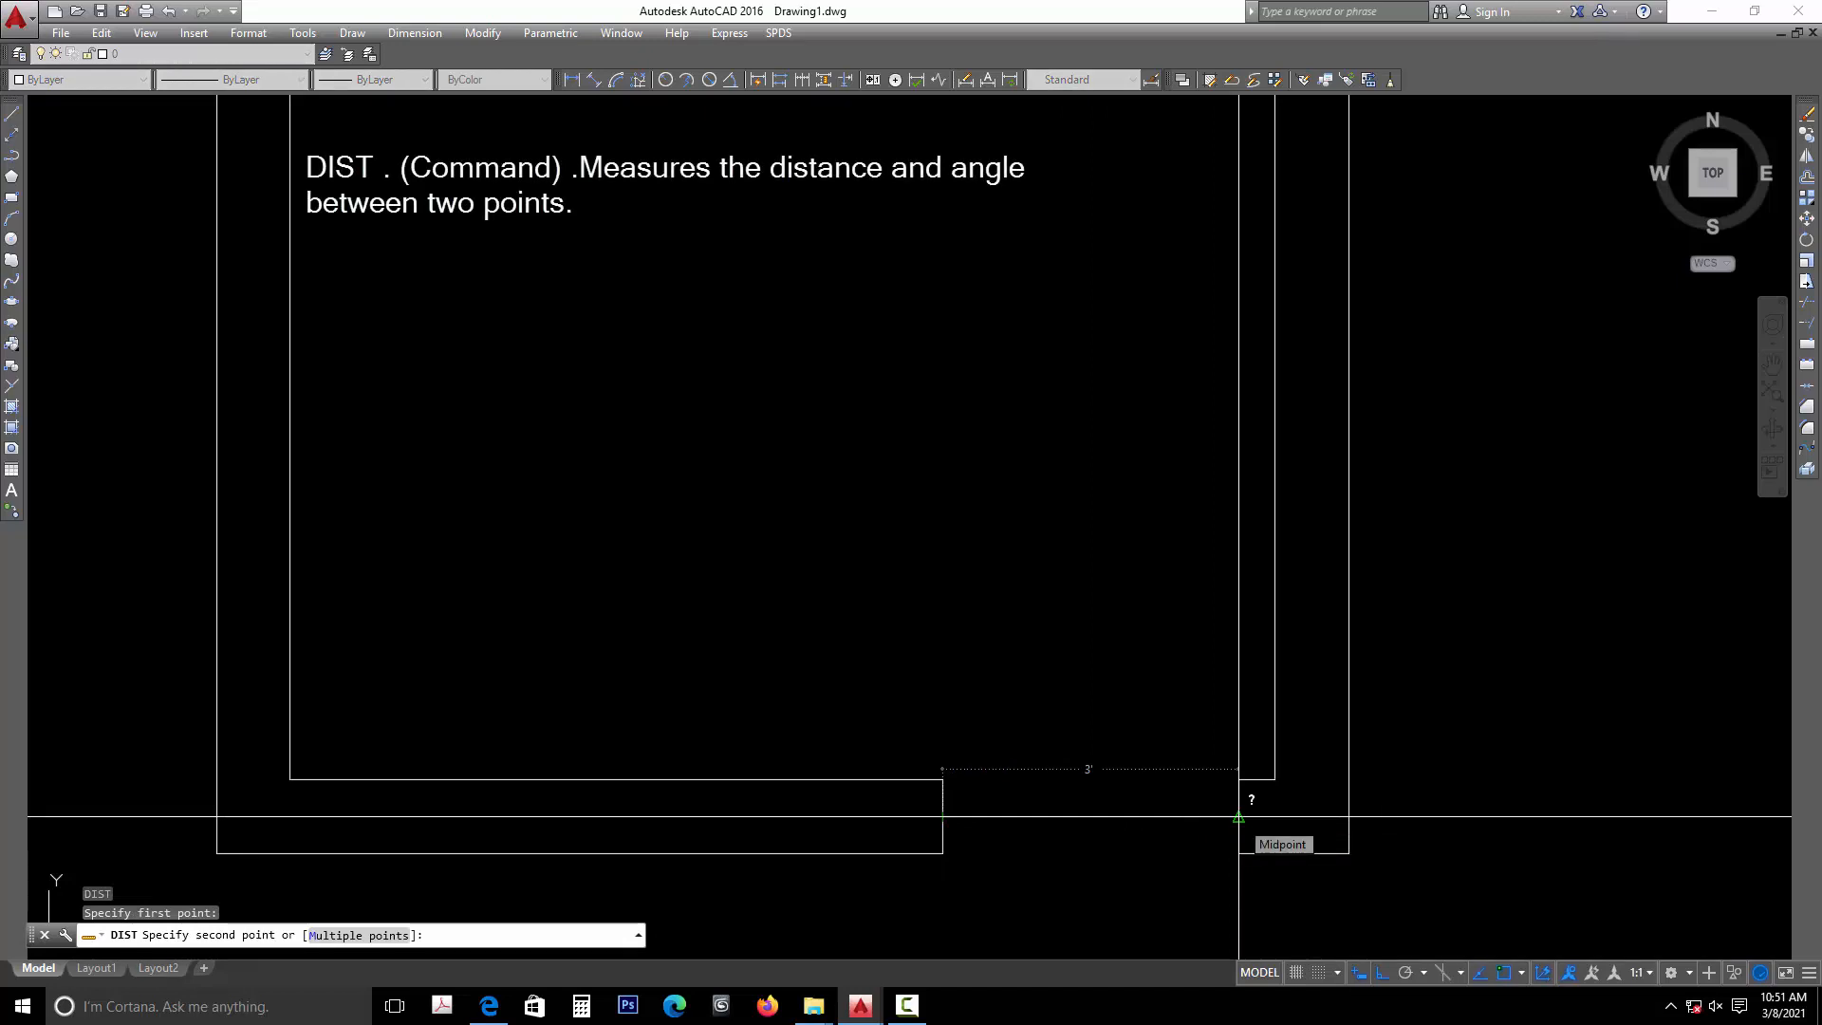
{"action": "key", "text": "Escape"}
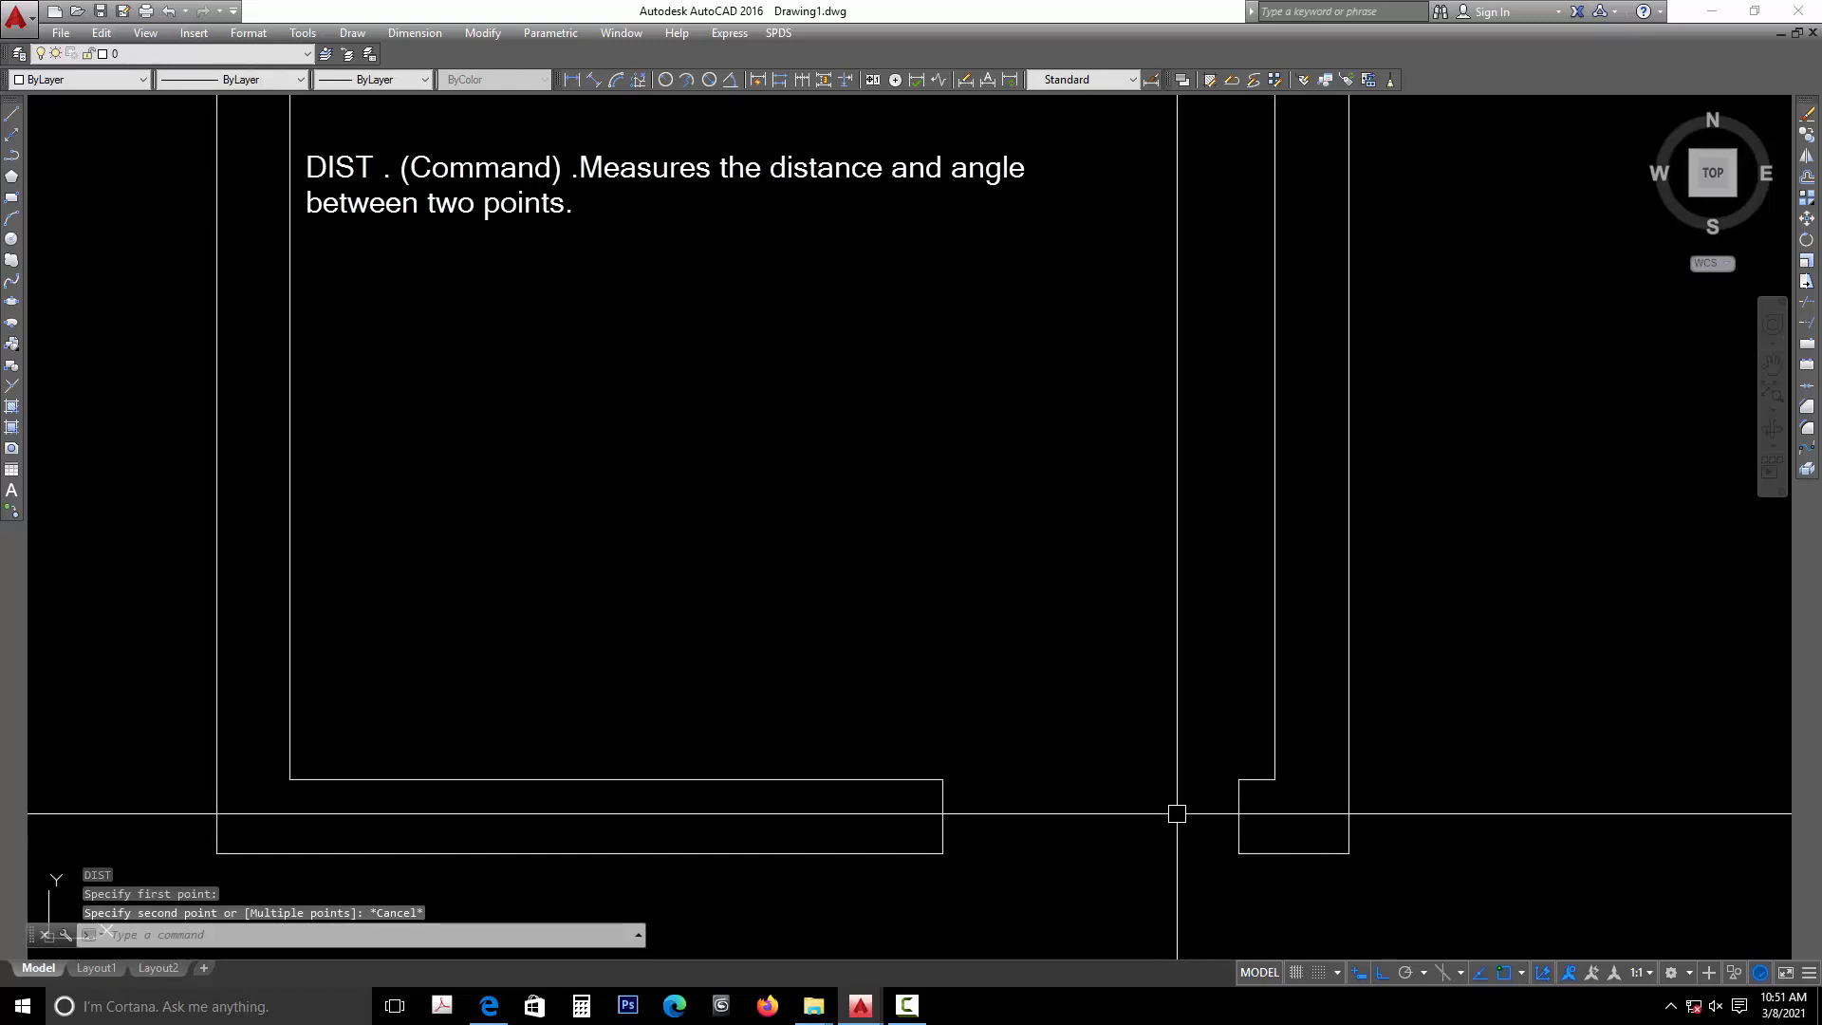
- Draw connected lines from the right jamb's midpoint, 2 inches left into the opening and 2'10 upward
{"action": "type", "text": "L"}
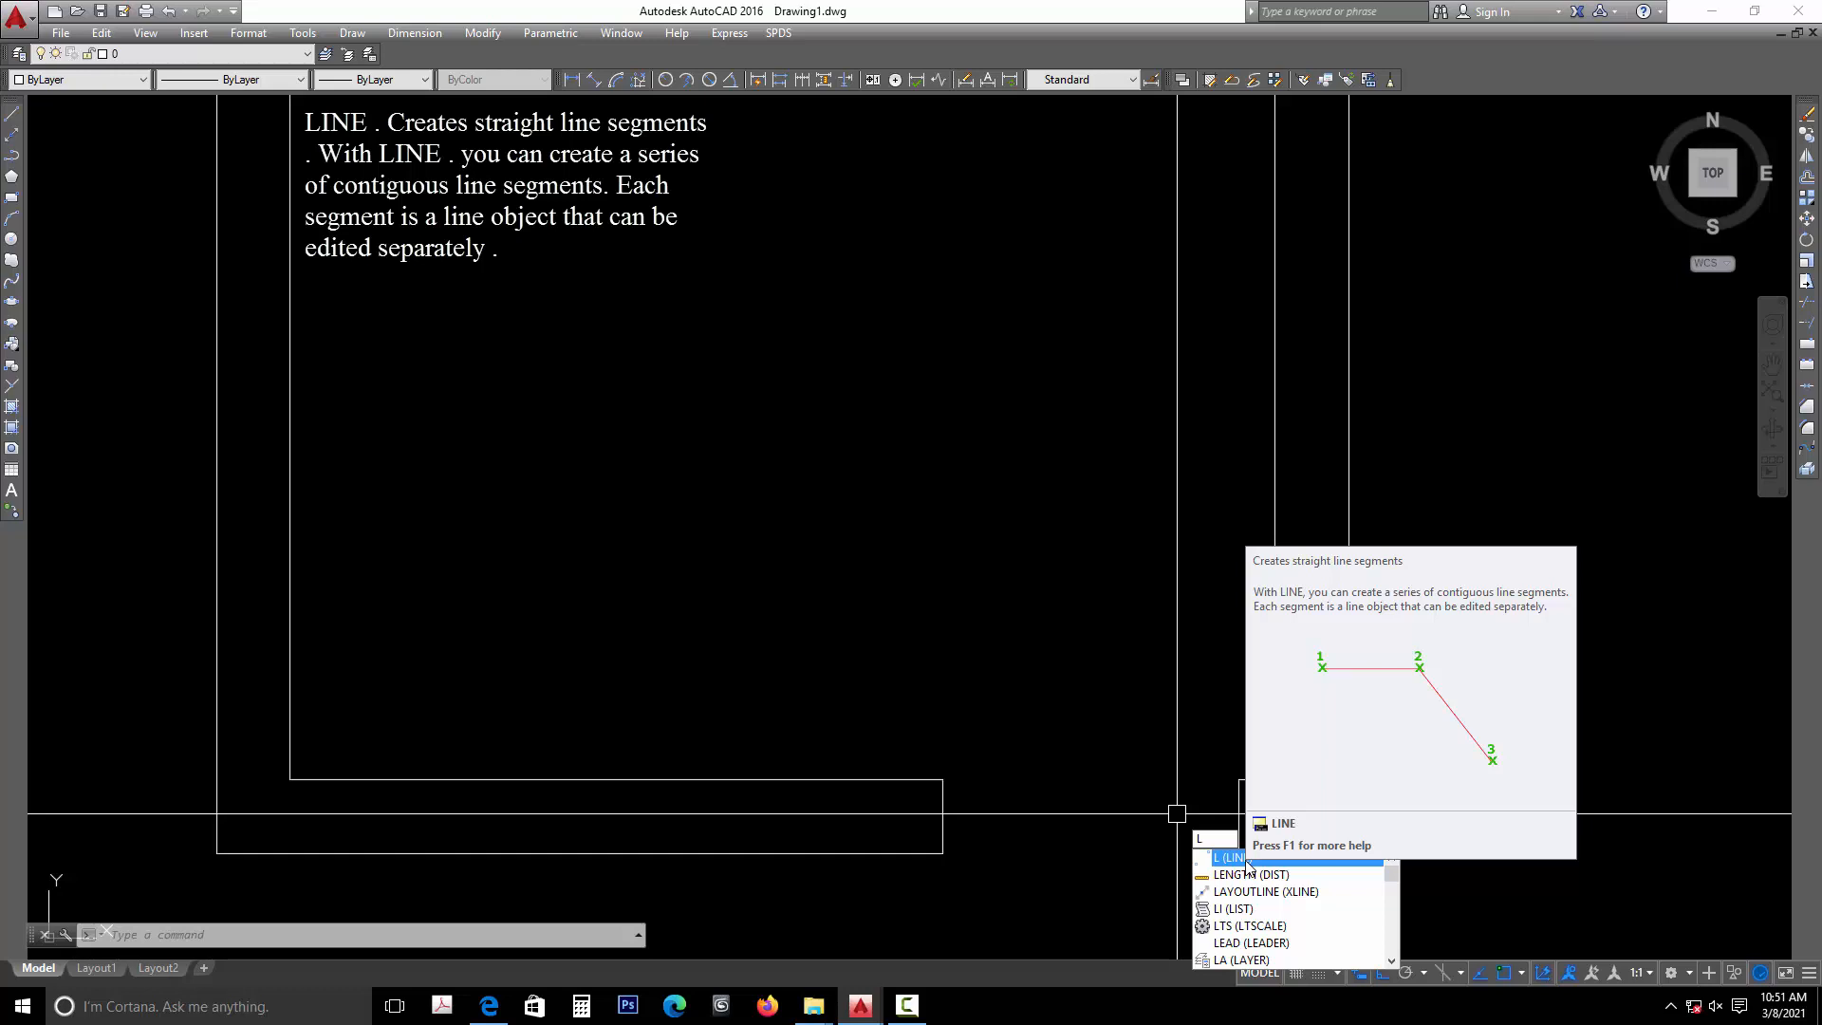
{"action": "key", "text": "Return"}
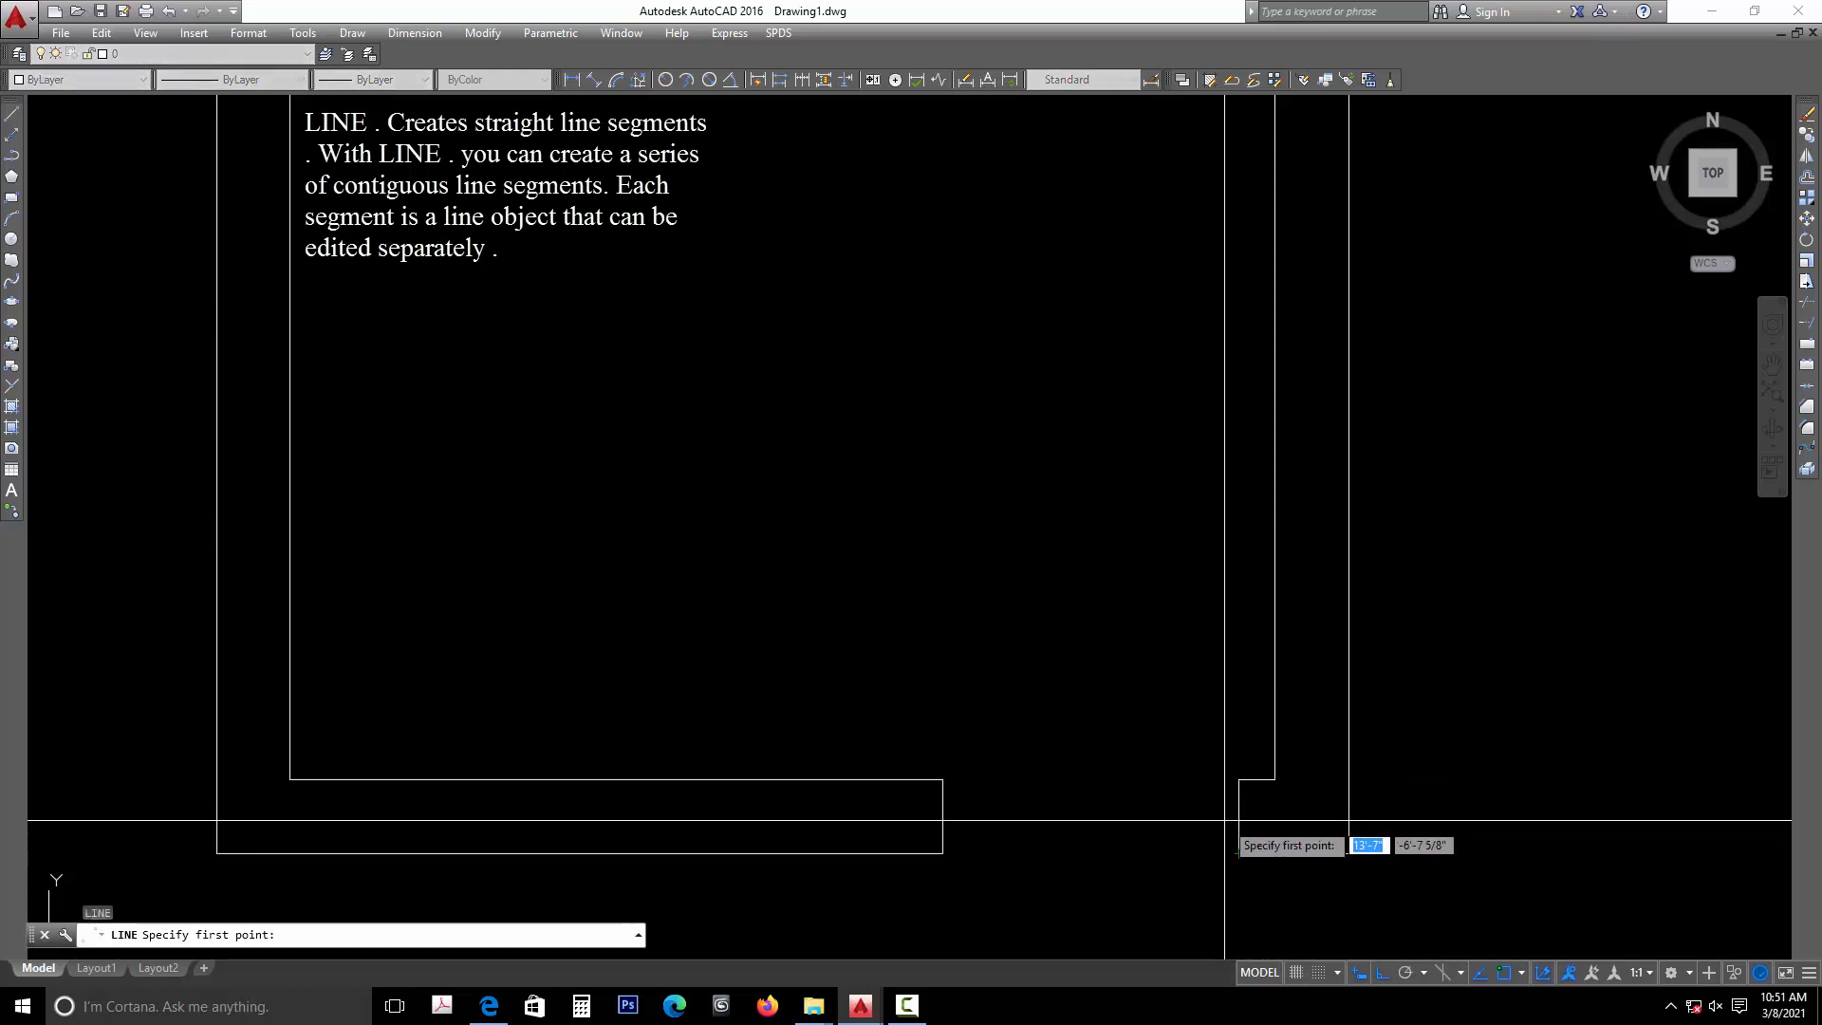
{"action": "left_click", "coordinate": [1239, 816]}
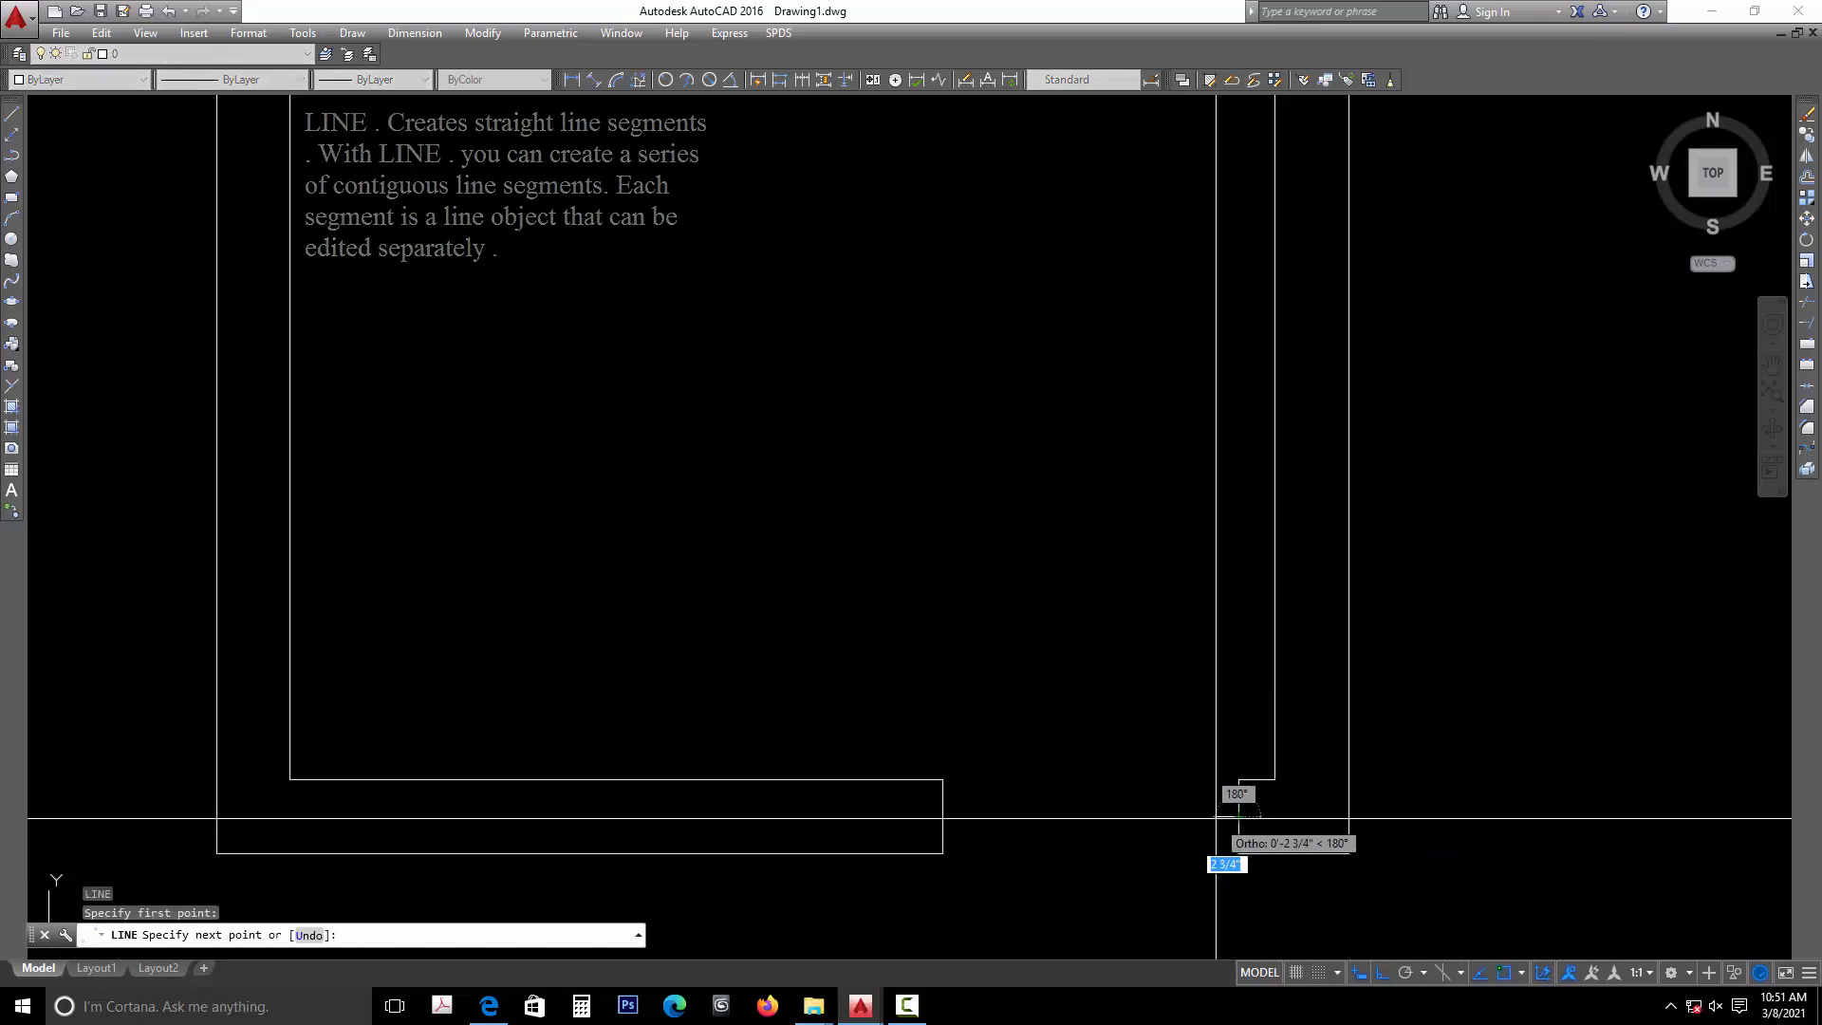
{"action": "type", "text": "2"}
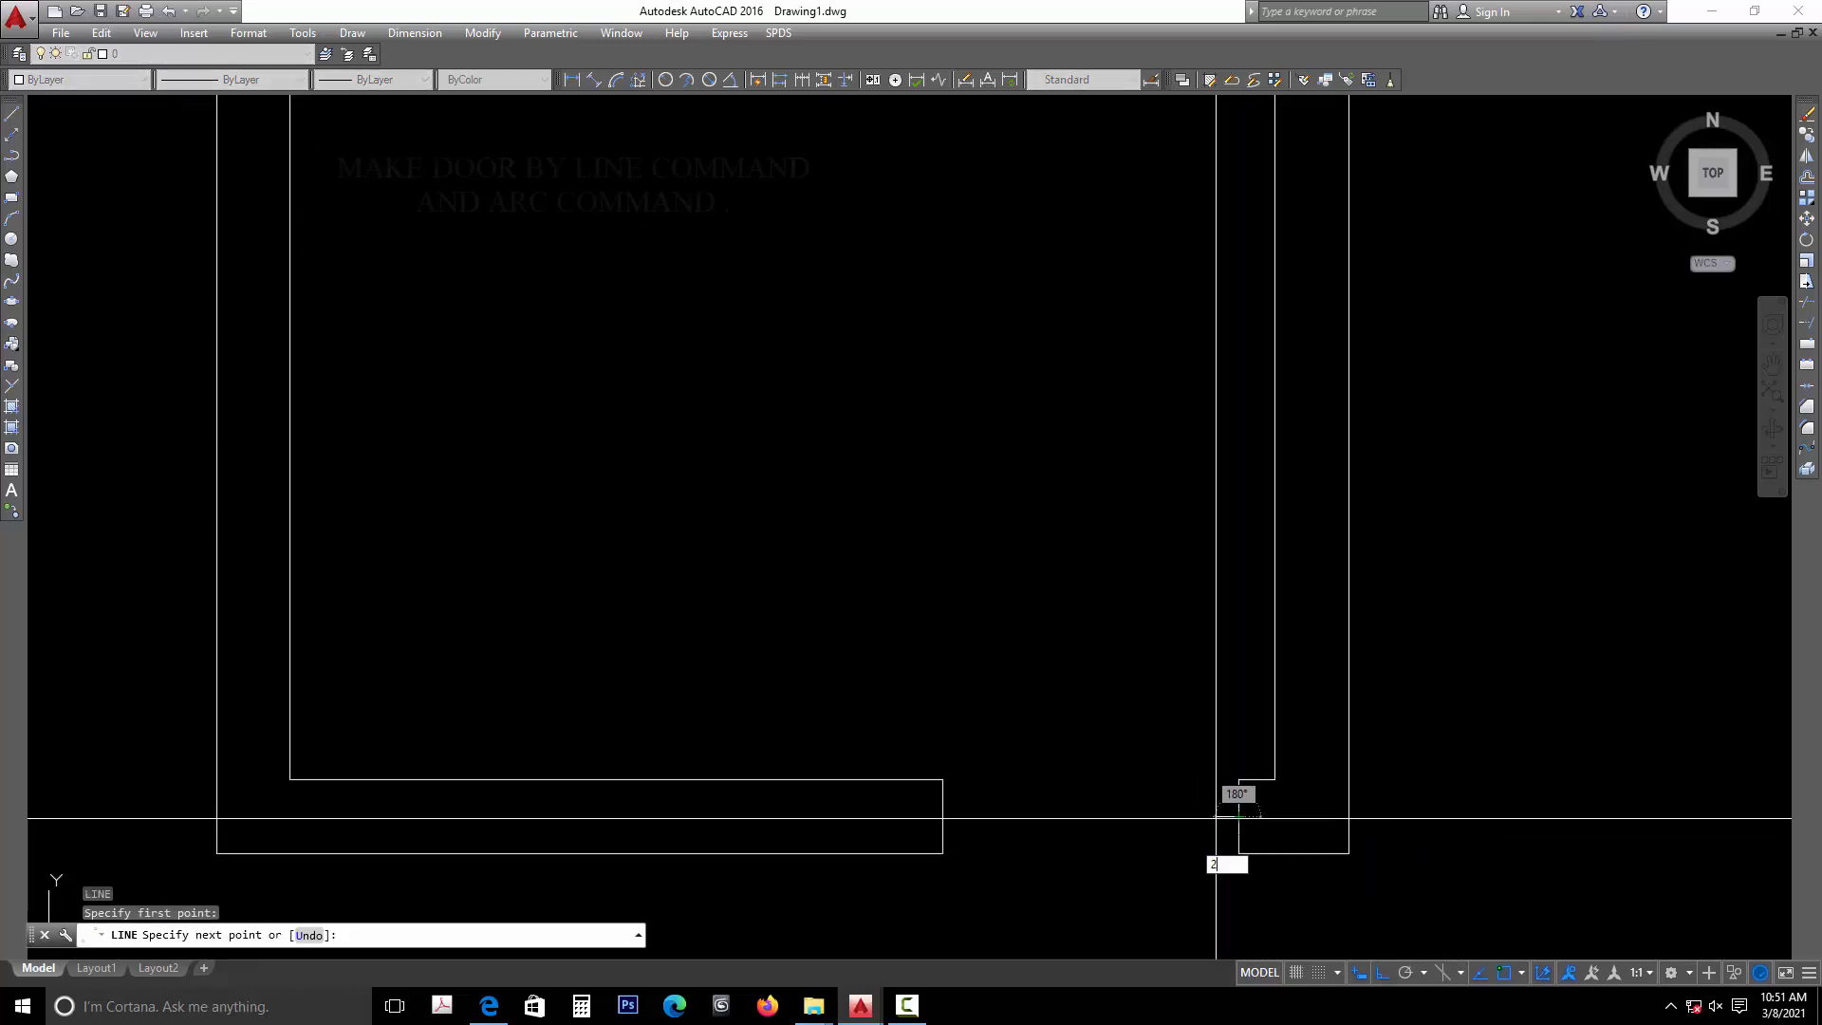
{"action": "key", "text": "Return"}
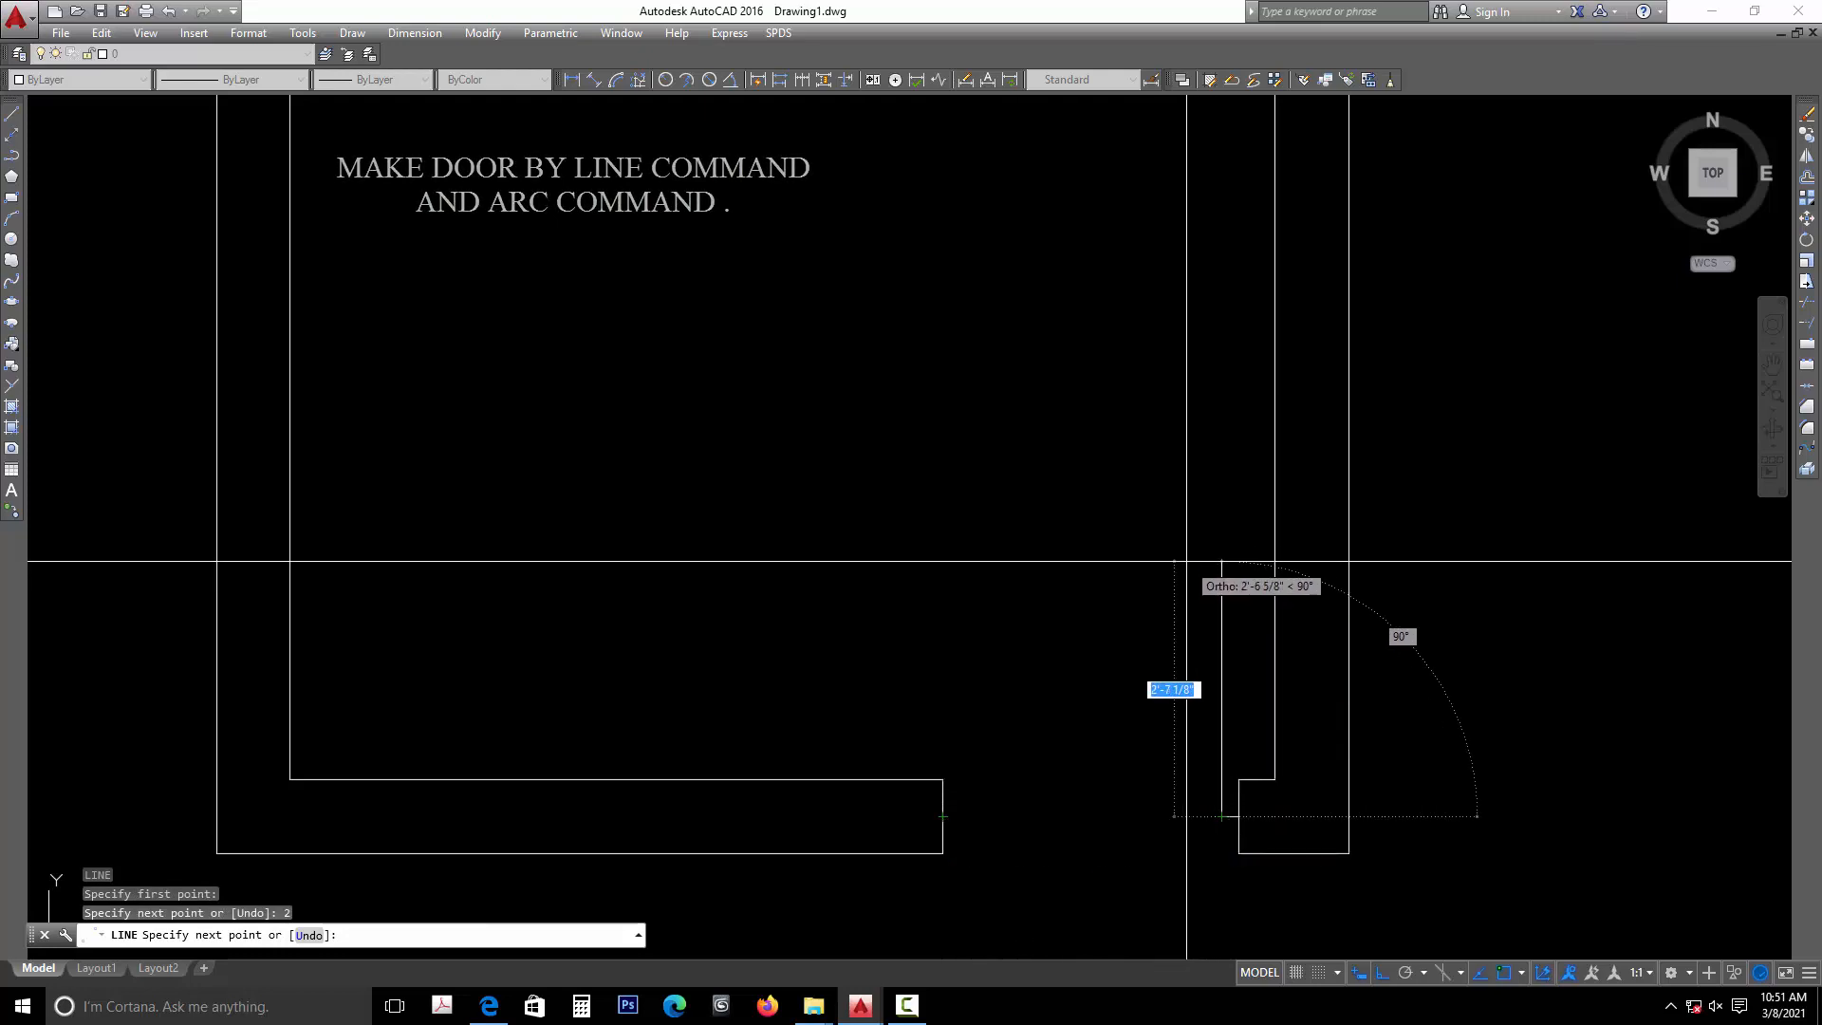
{"action": "type", "text": "2"}
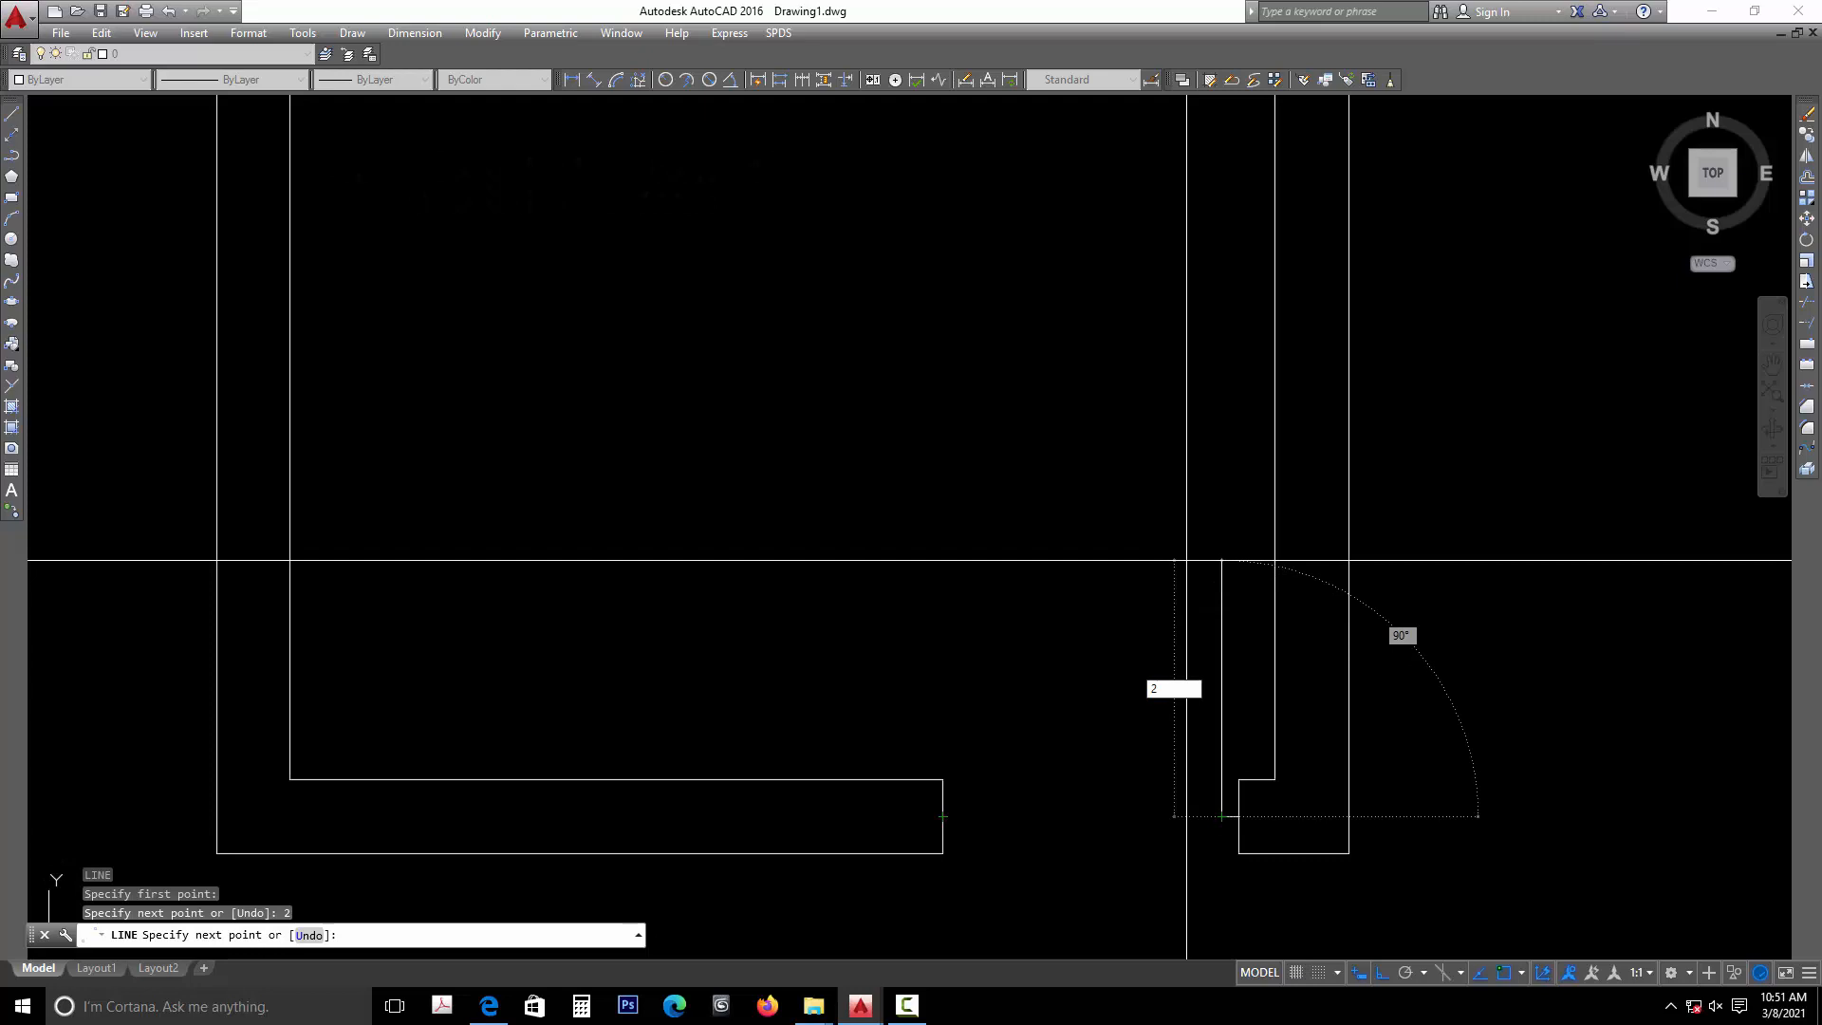
{"action": "type", "text": "'10"}
{"action": "key", "text": "Return"}
{"action": "key", "text": "Escape"}
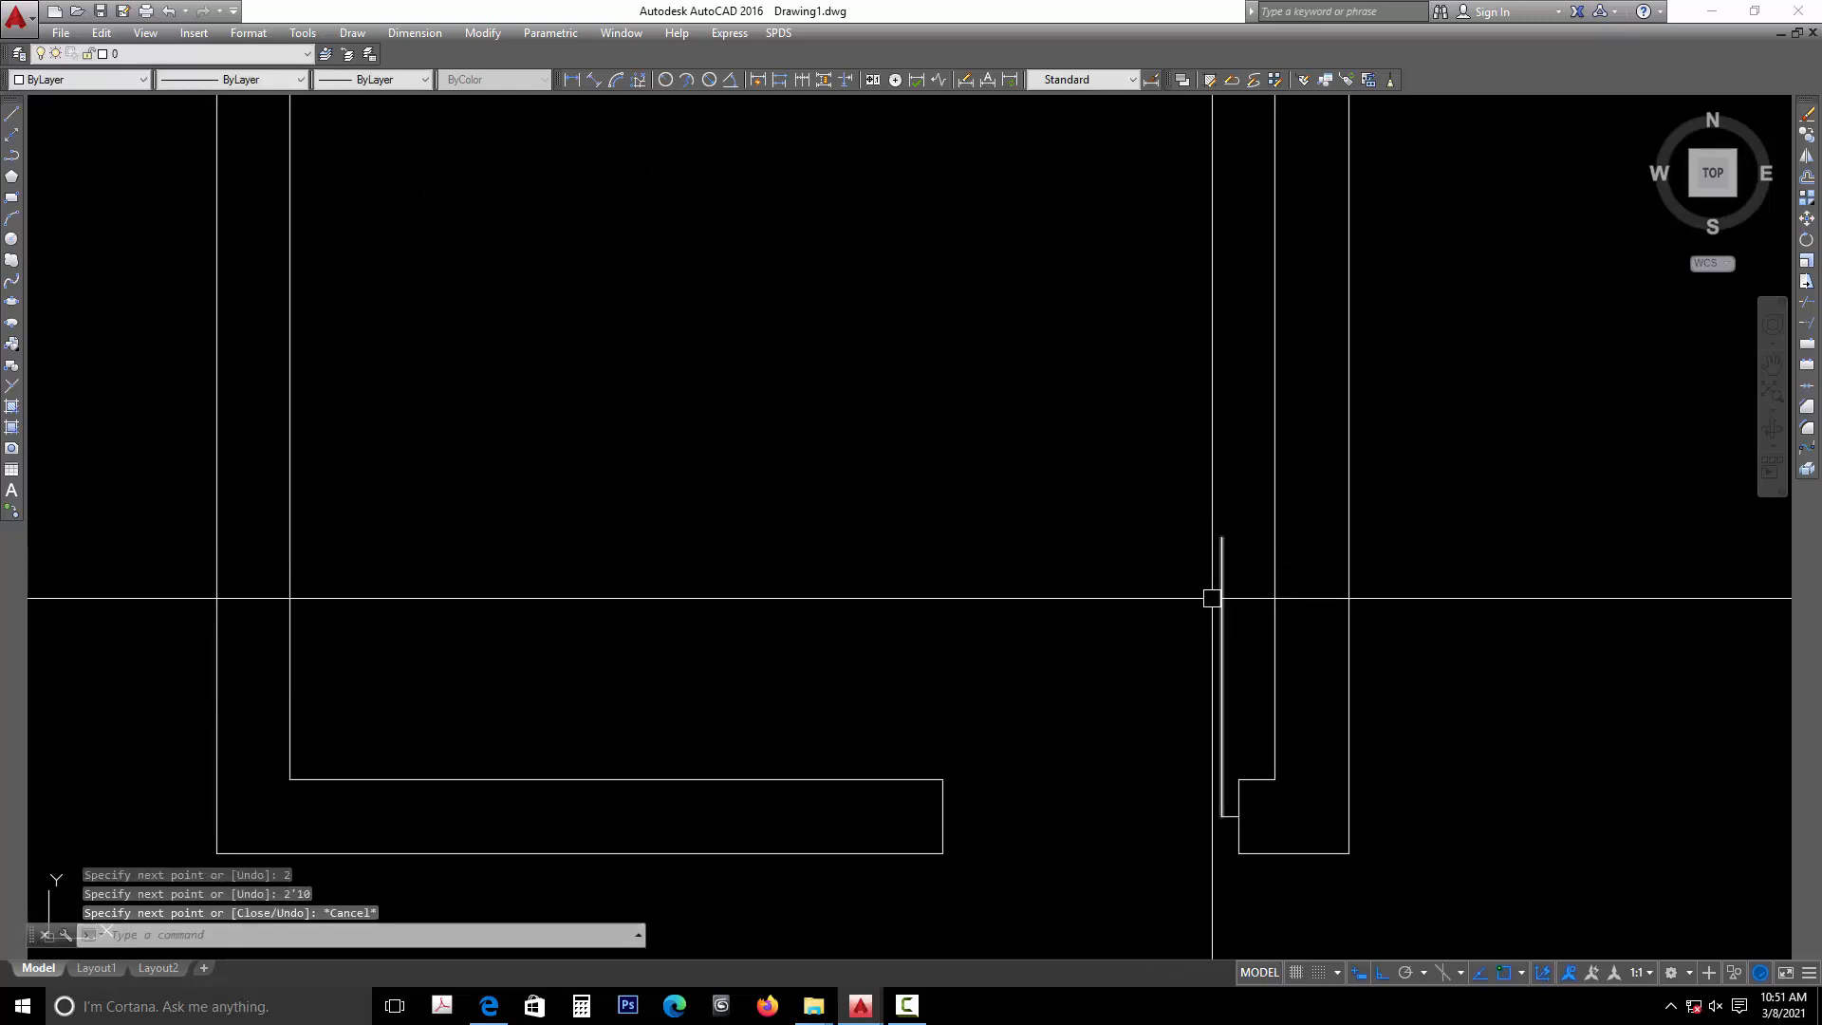
- Offset the vertical door line 1 inch to the right, toward the right jamb
{"action": "type", "text": "O"}
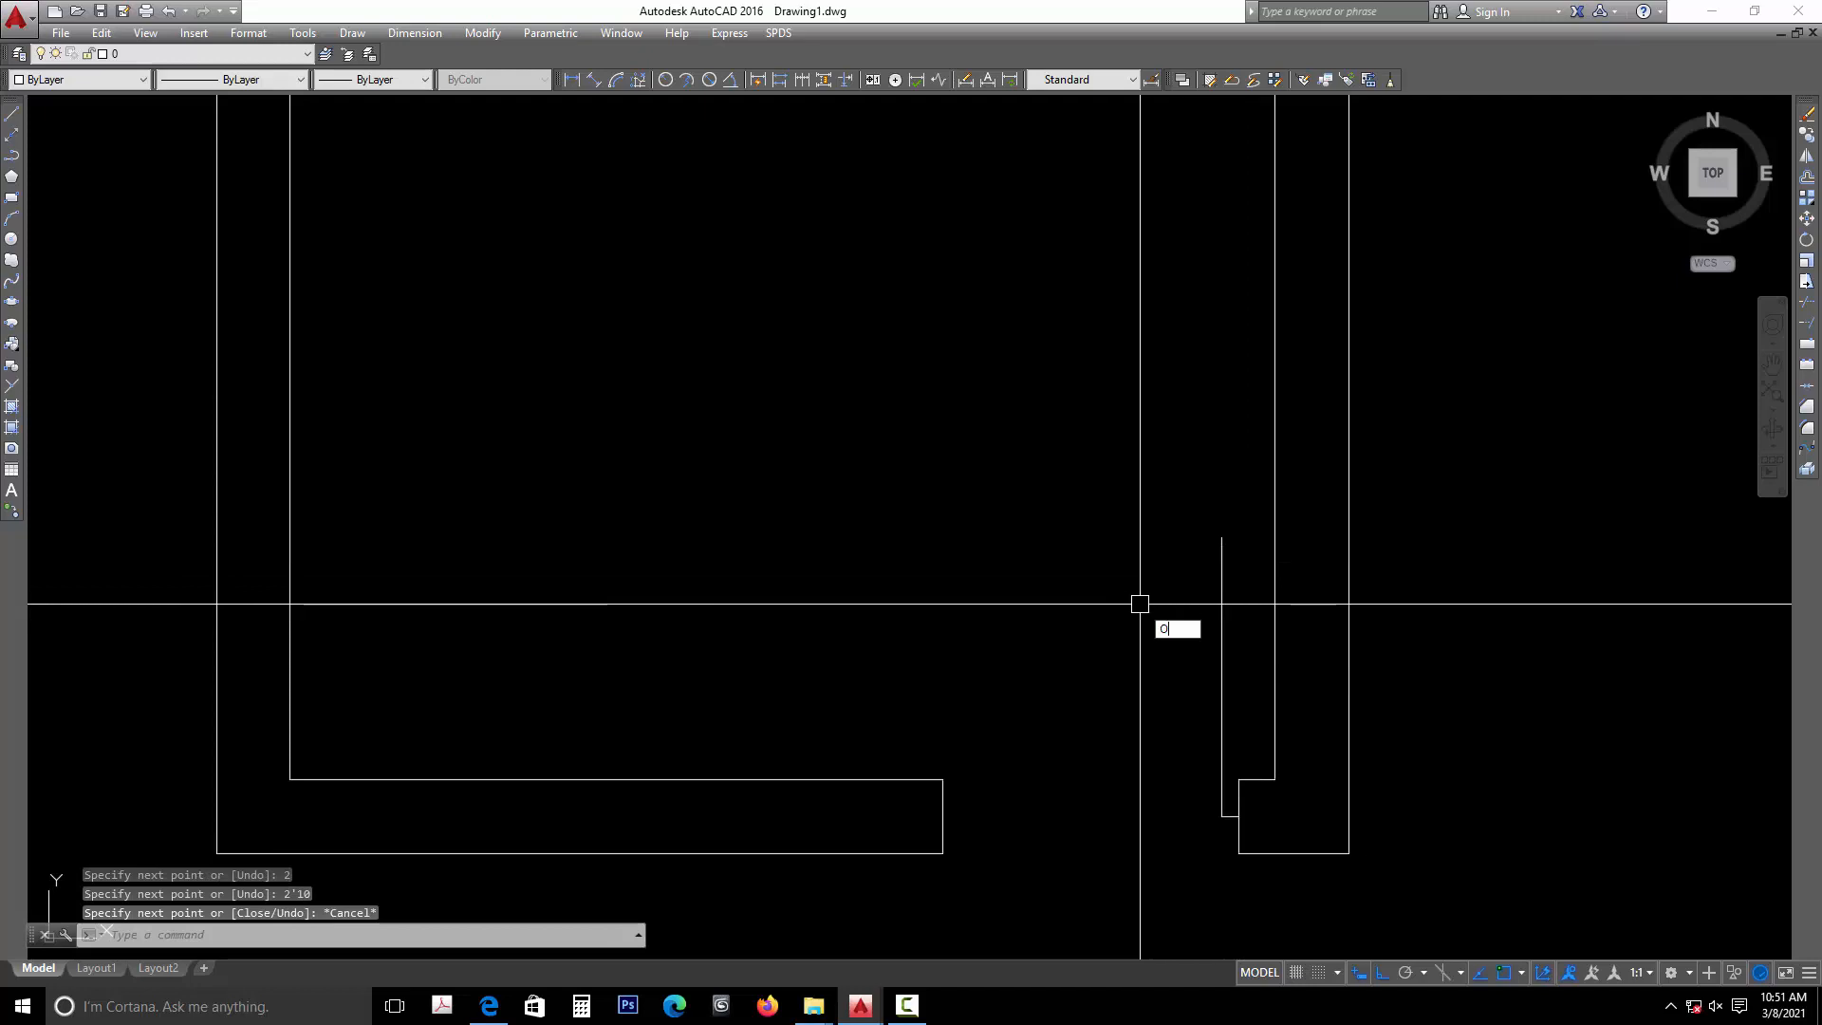
{"action": "key", "text": "Return"}
{"action": "type", "text": "1"}
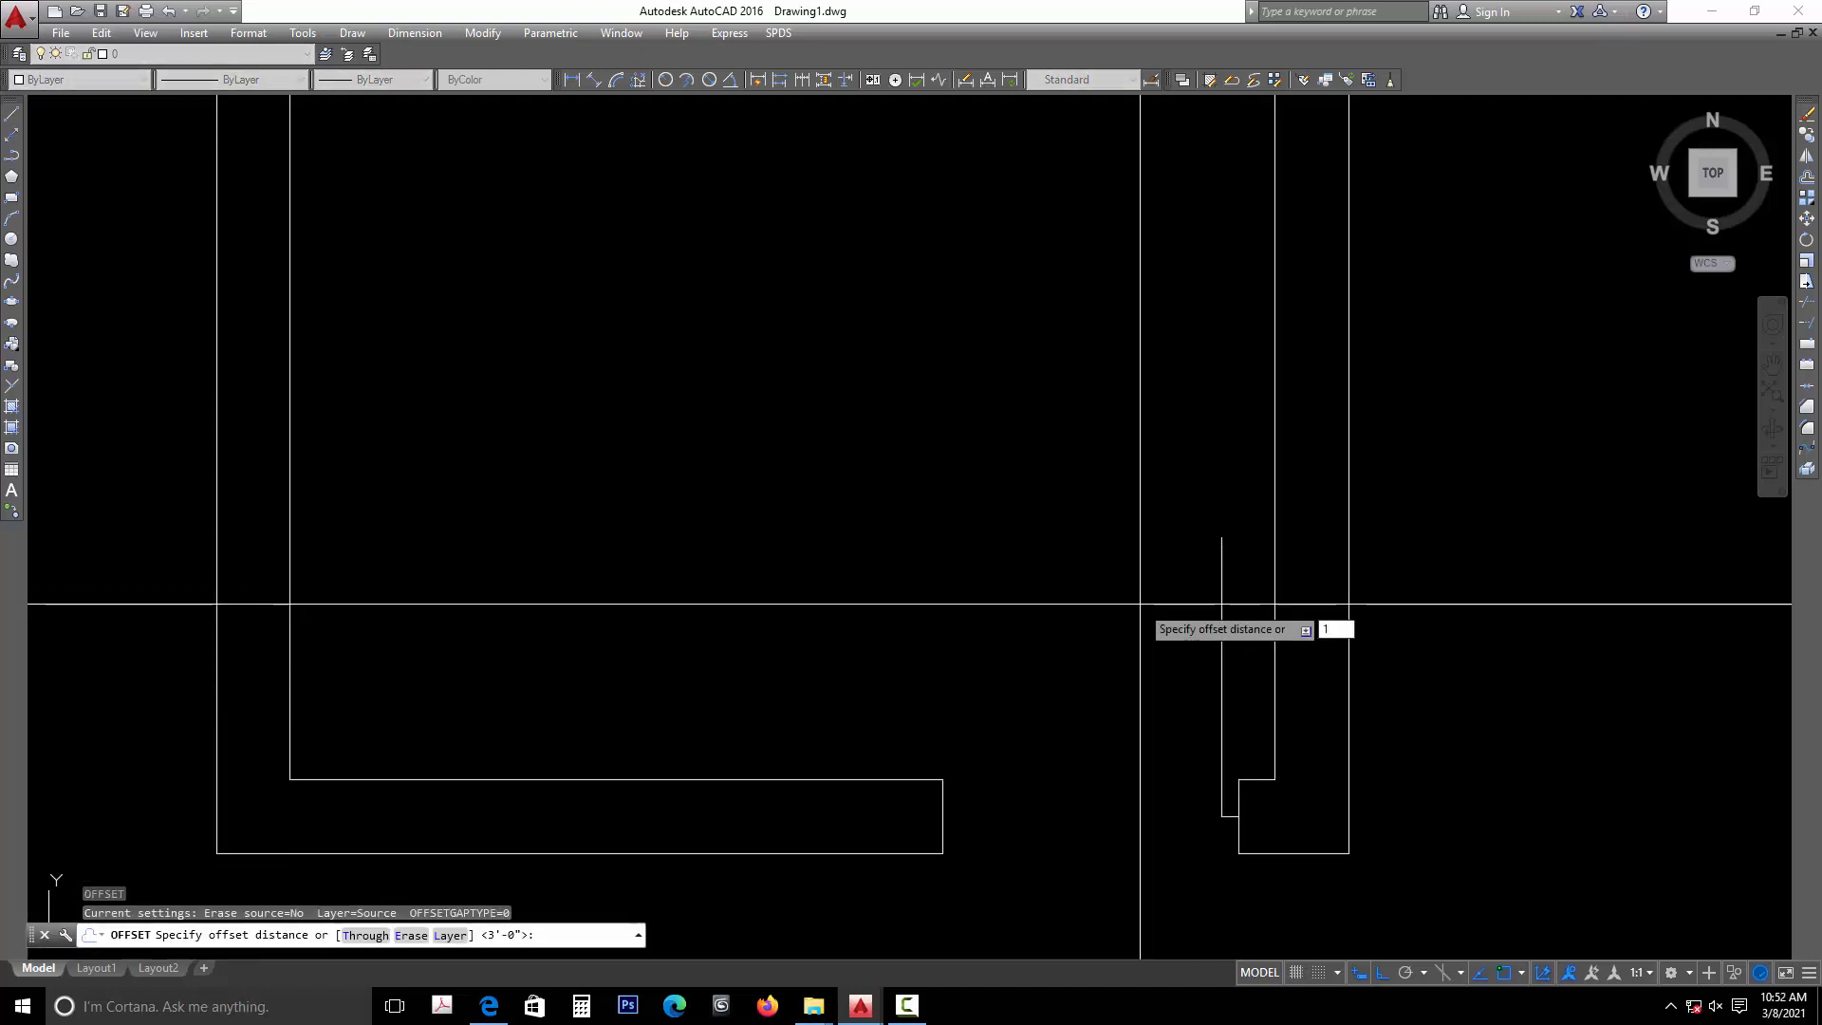
{"action": "key", "text": "Return"}
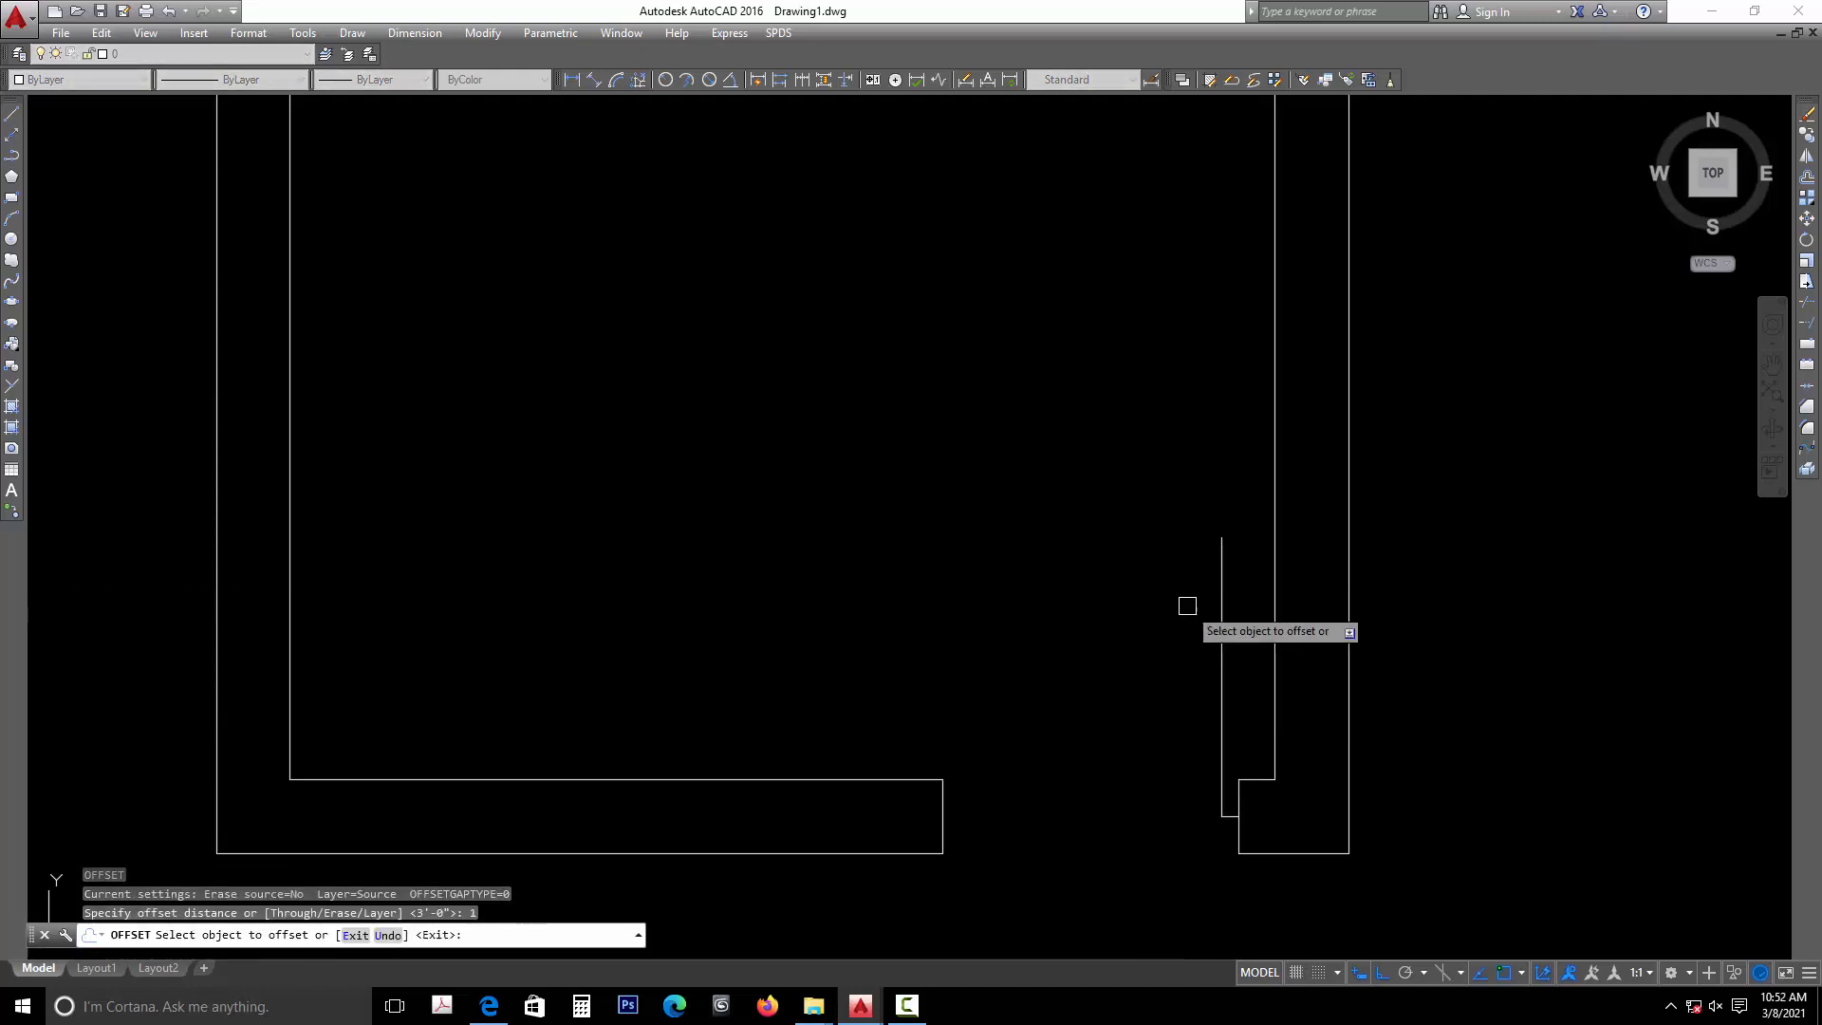
{"action": "left_click", "coordinate": [1221, 607]}
{"action": "left_click", "coordinate": [1252, 613]}
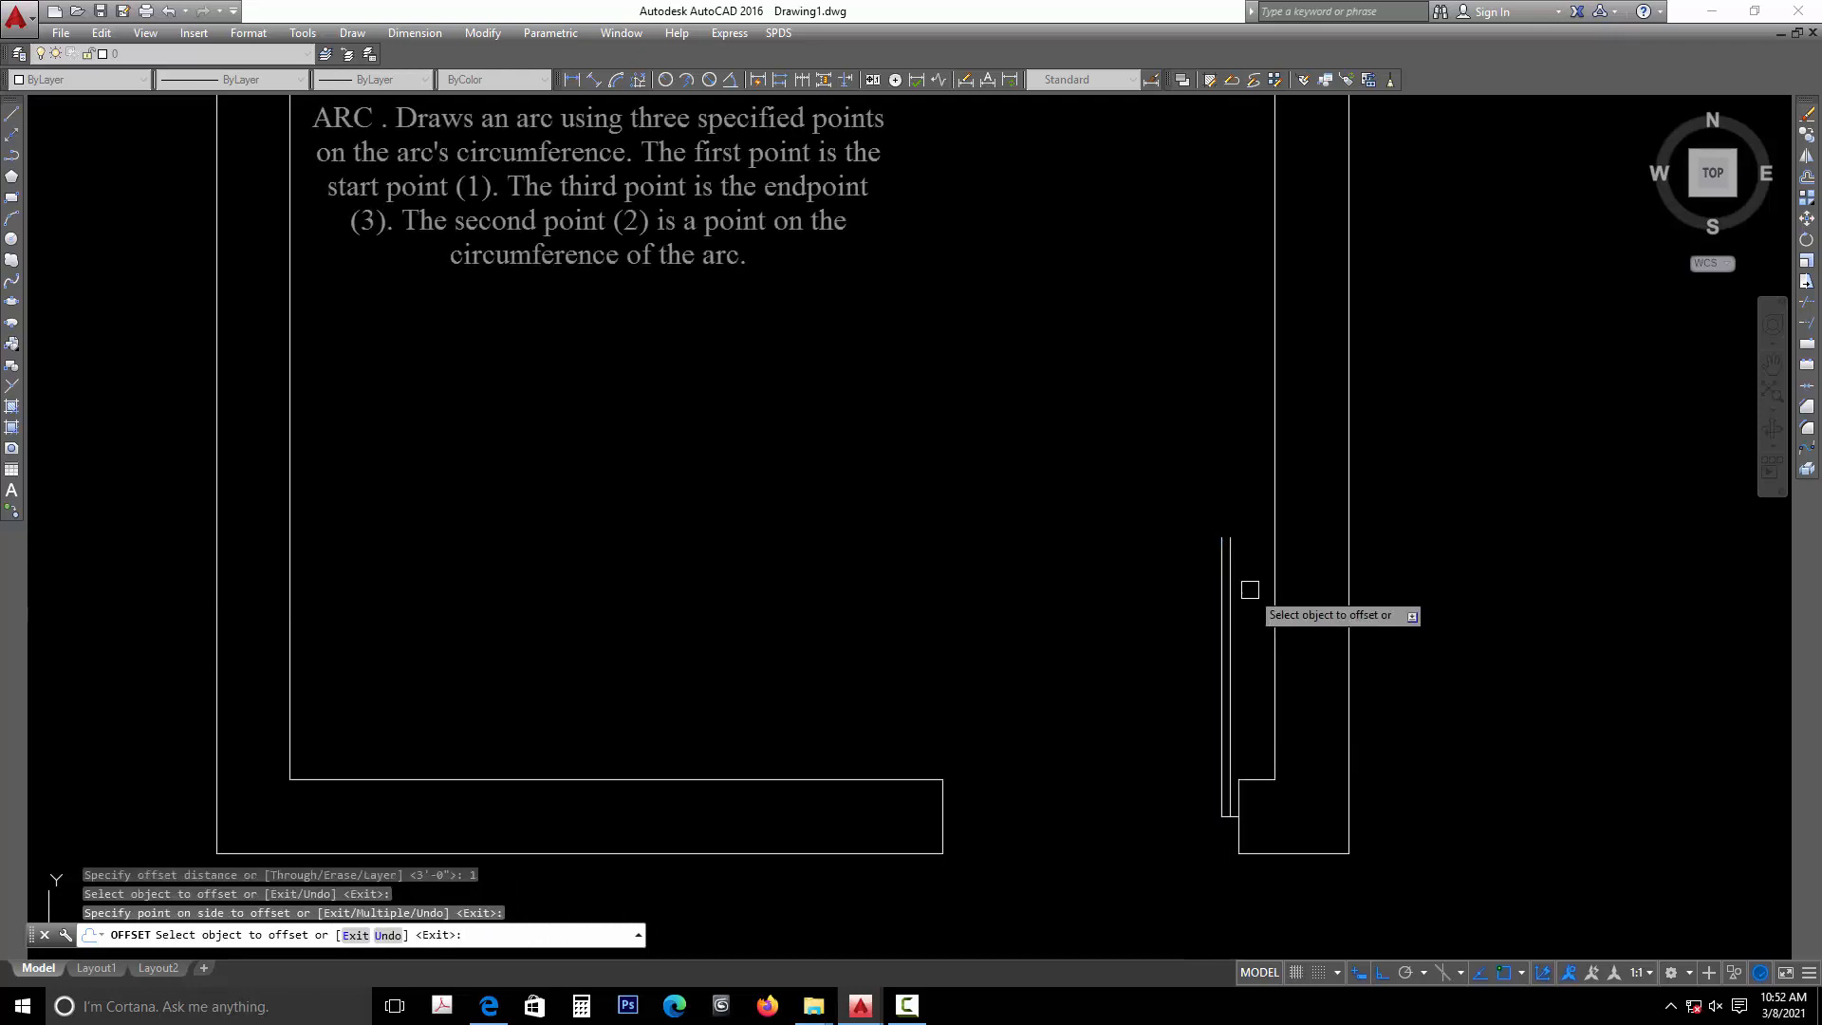
{"action": "key", "text": "Escape"}
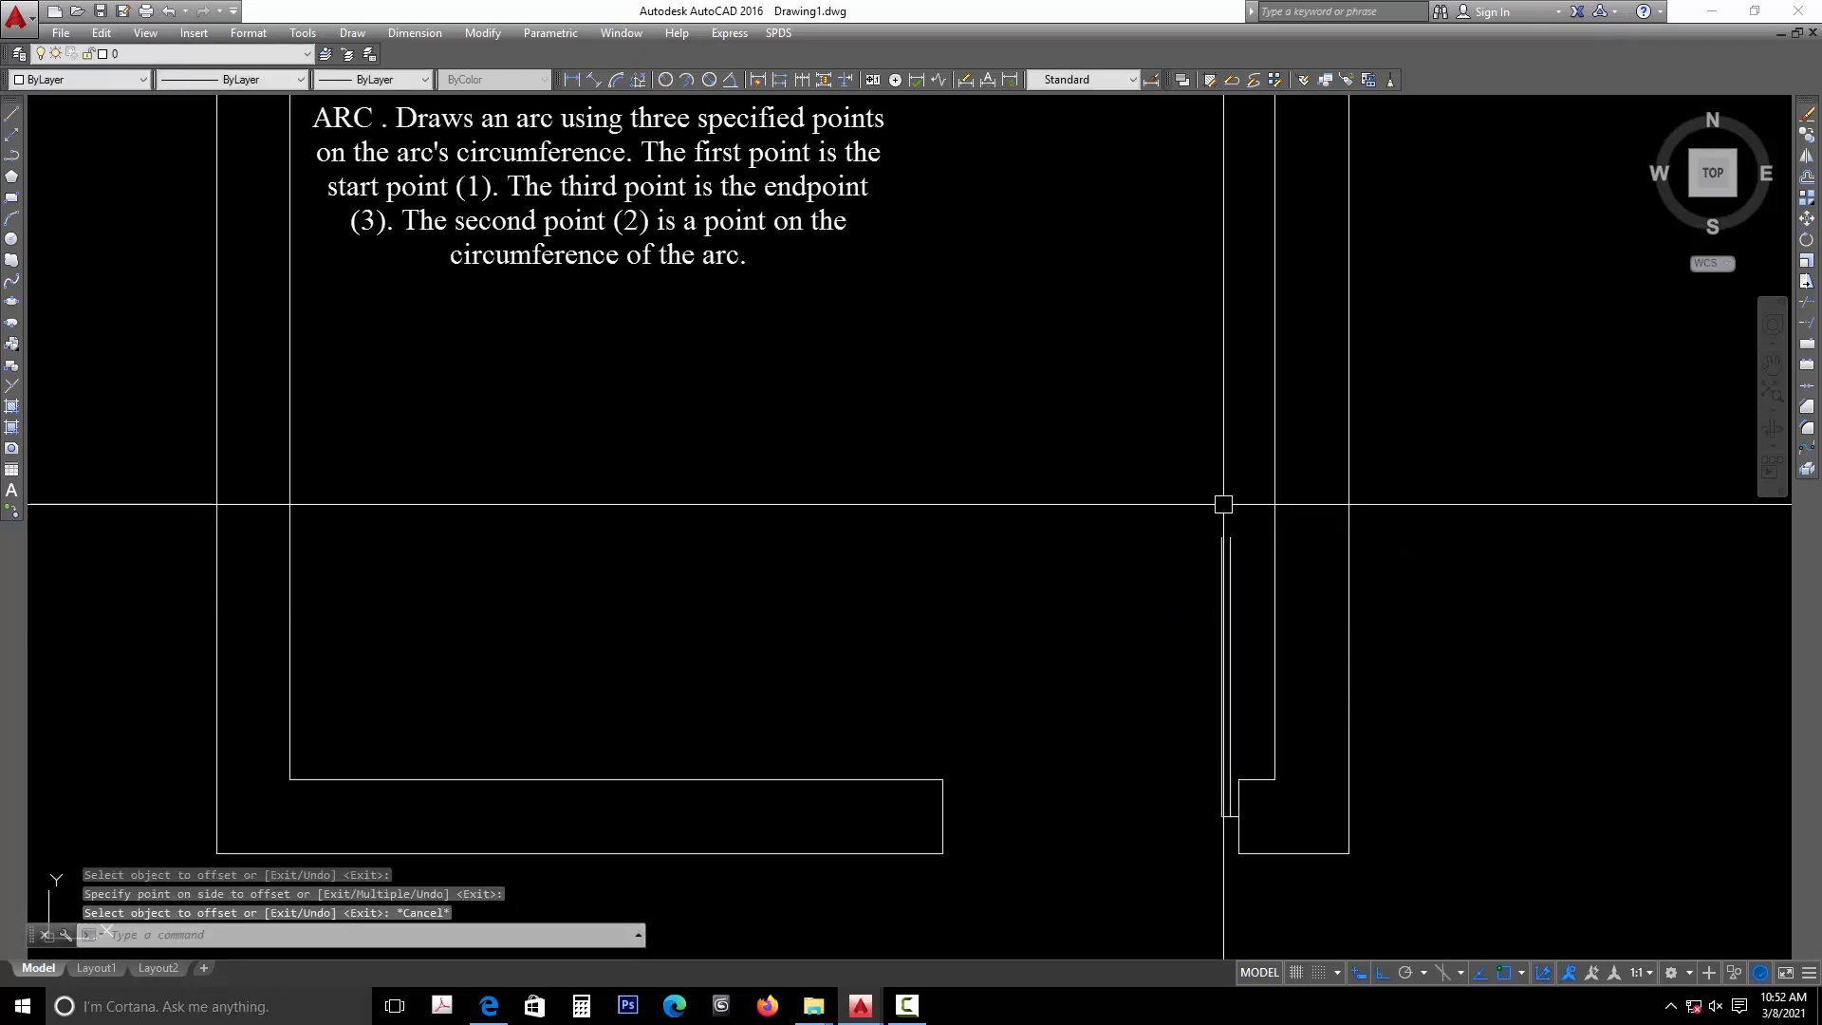
- Draw a three-point arc from the top of the offset door line through the original line's top end to the left jamb's inner corner
{"action": "left_click", "coordinate": [13, 221]}
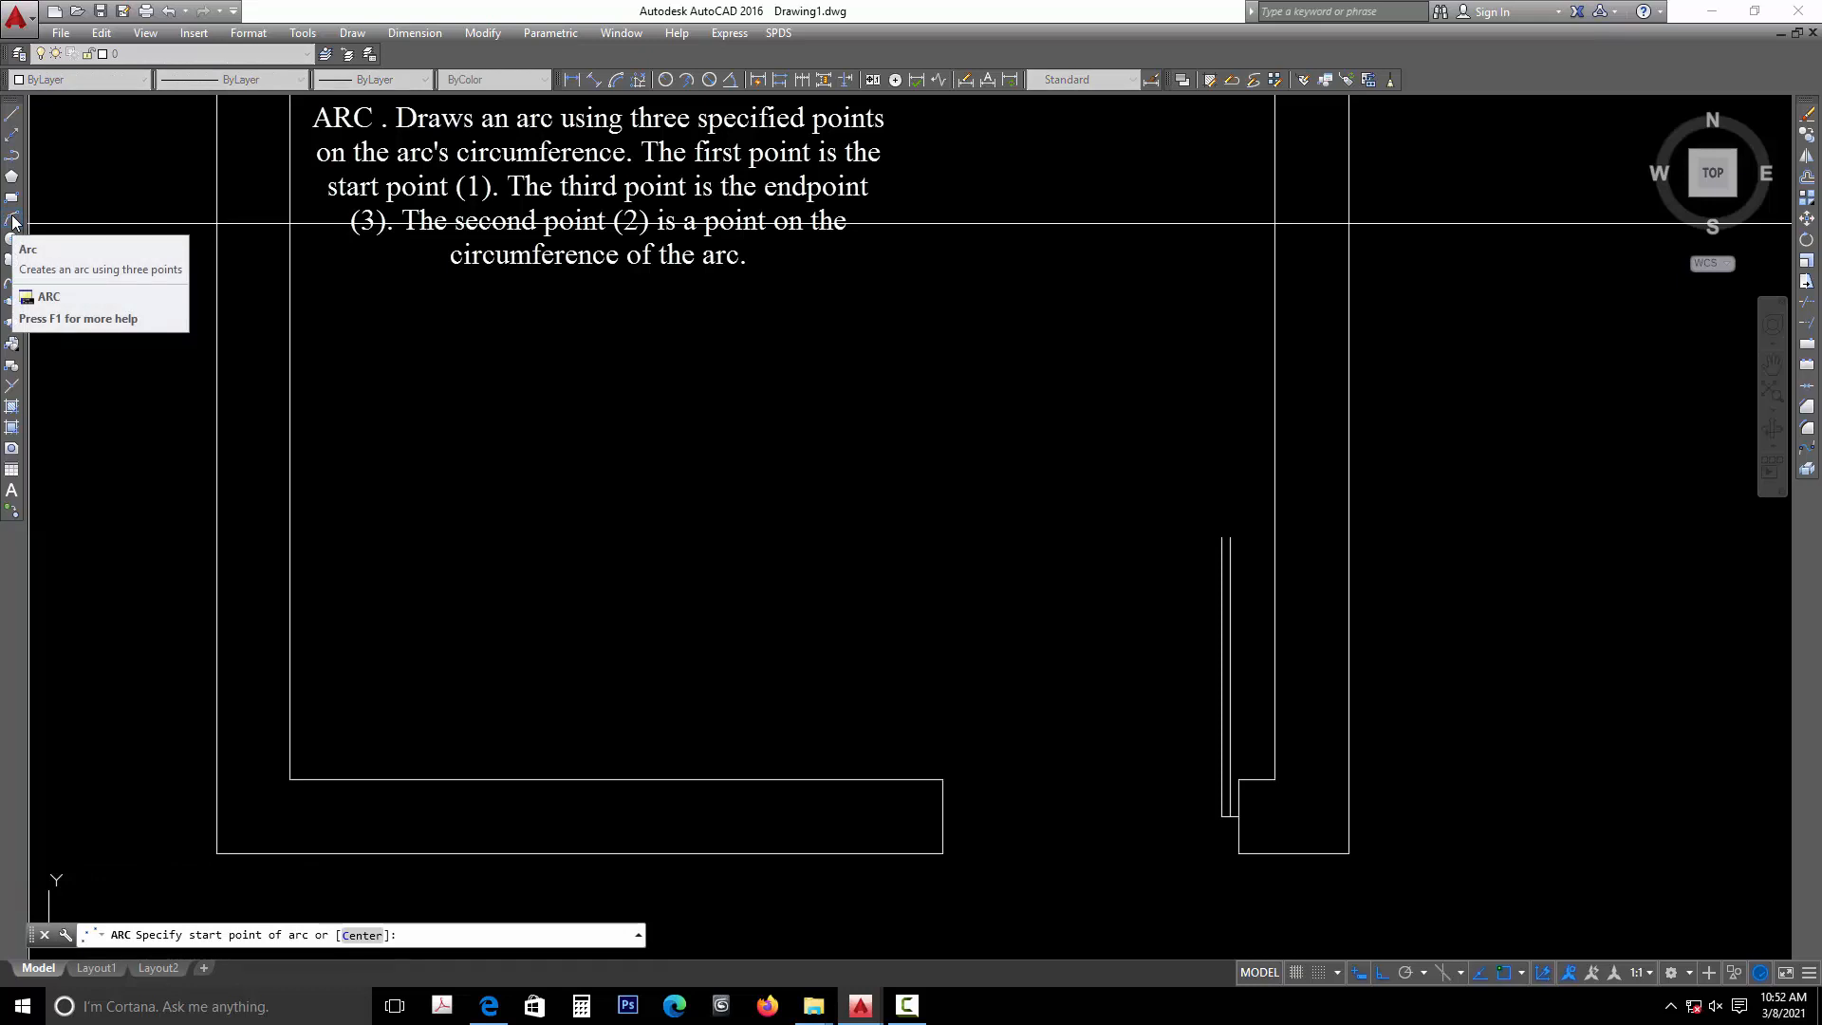
{"action": "key", "text": "Escape"}
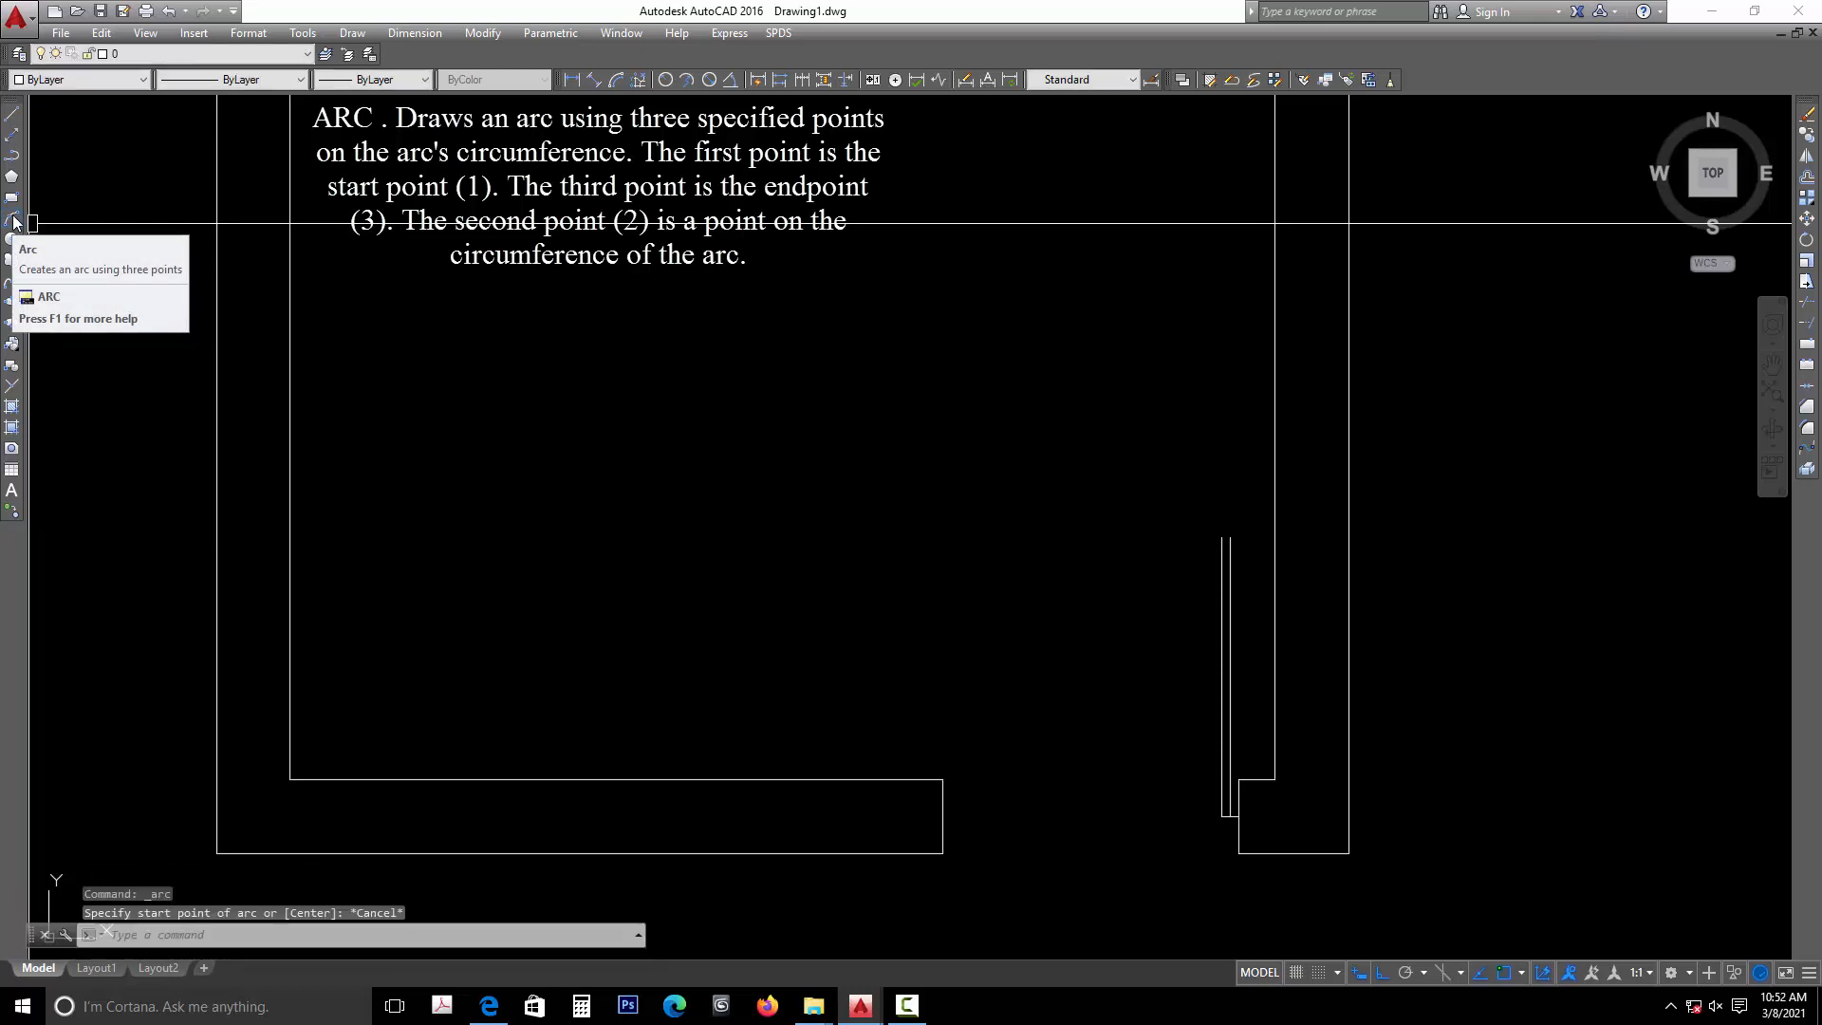
{"action": "type", "text": "A"}
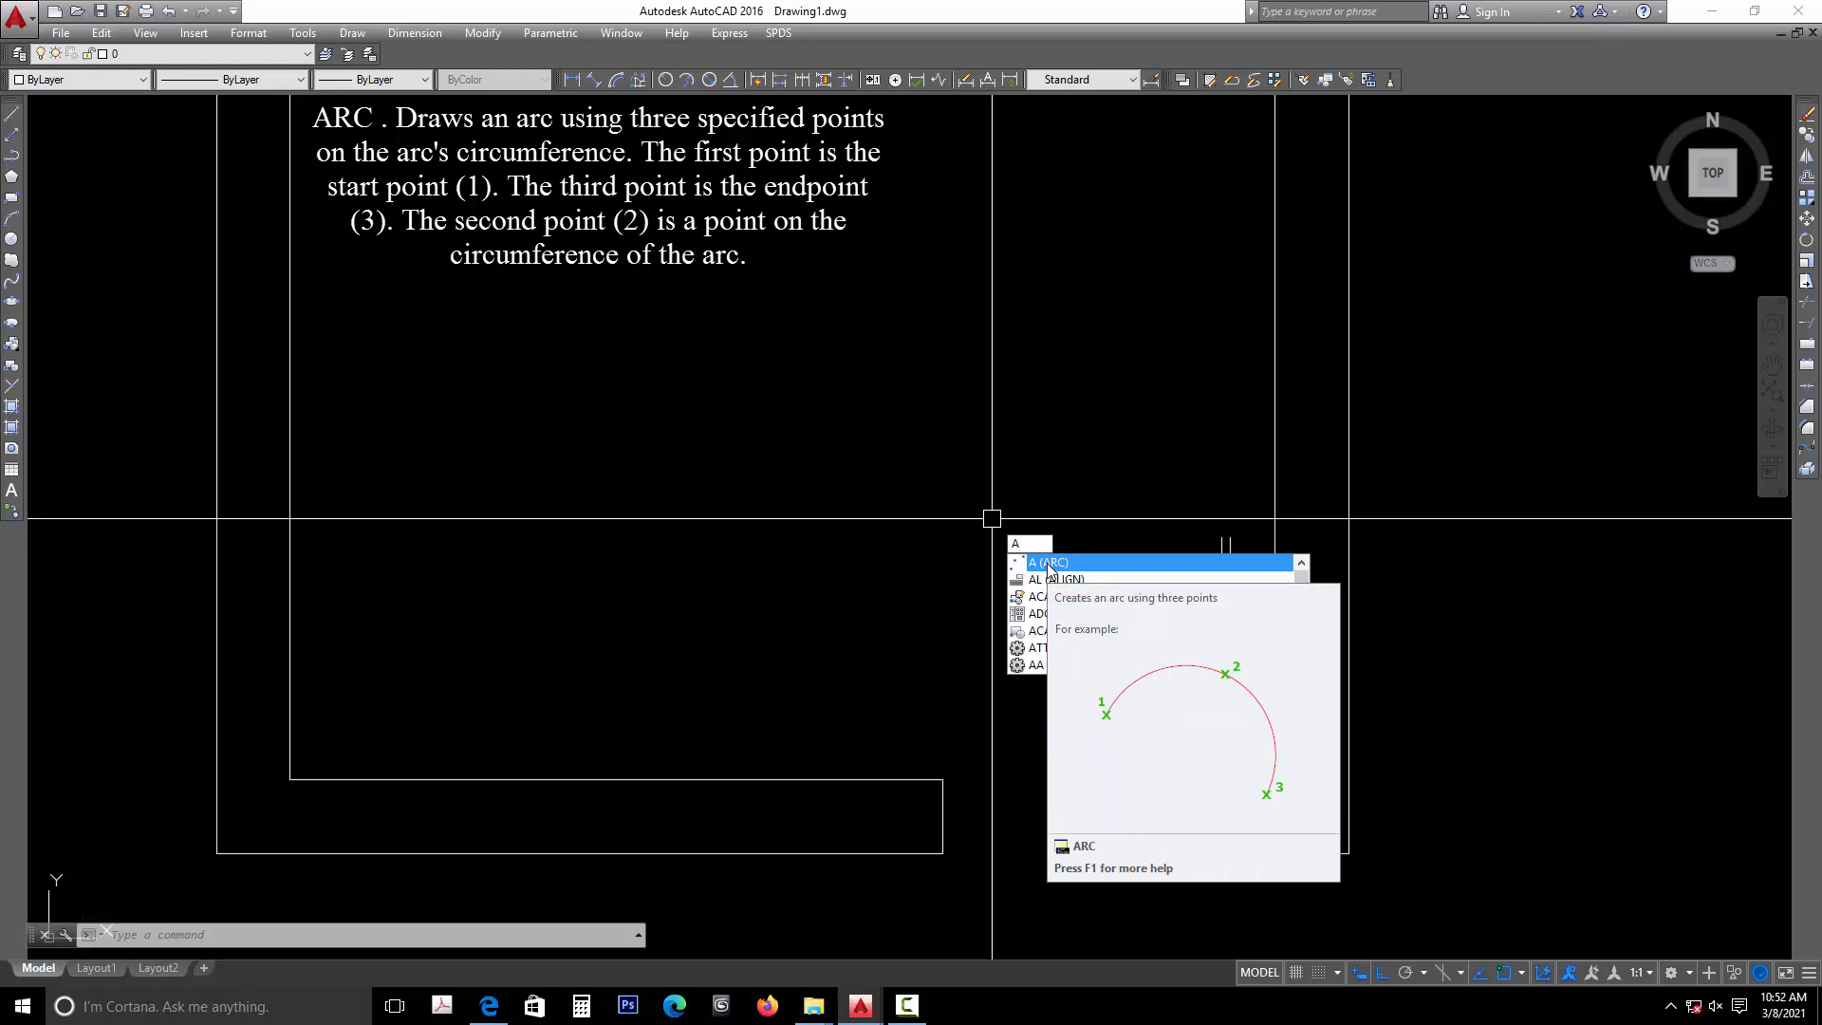
{"action": "left_click", "coordinate": [1049, 563]}
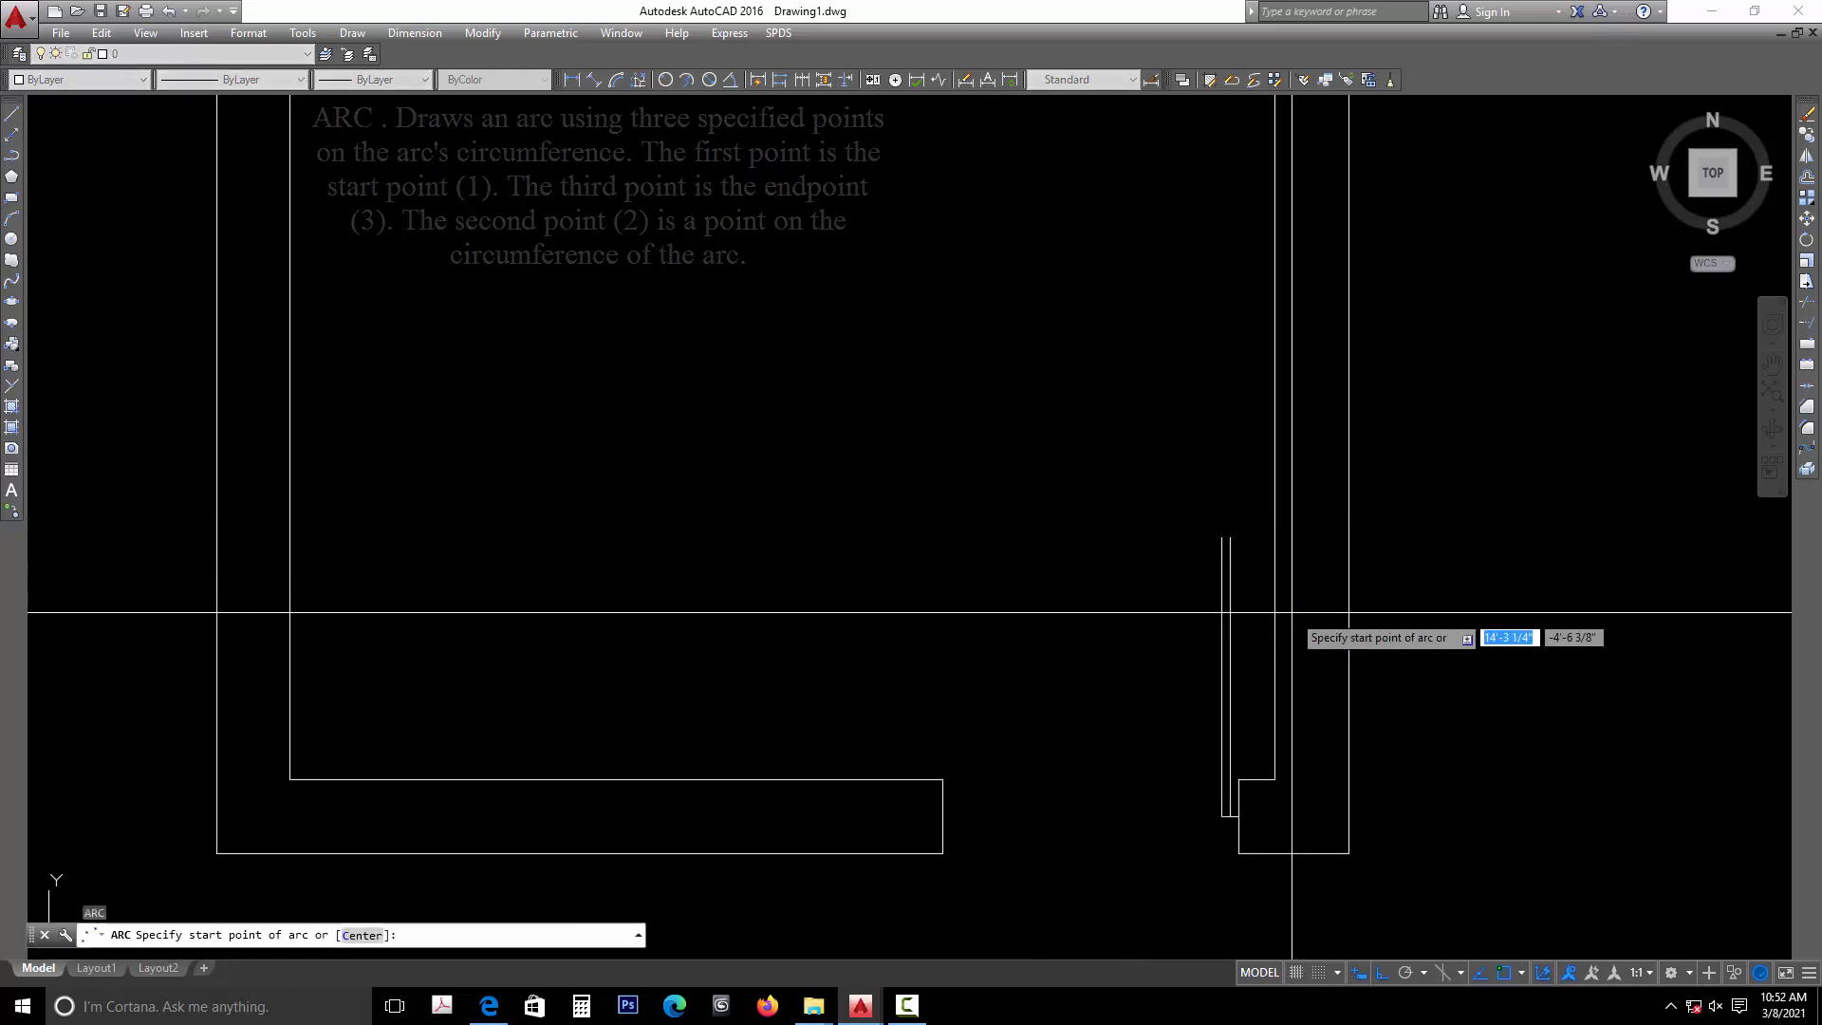
{"action": "left_click", "coordinate": [1229, 537]}
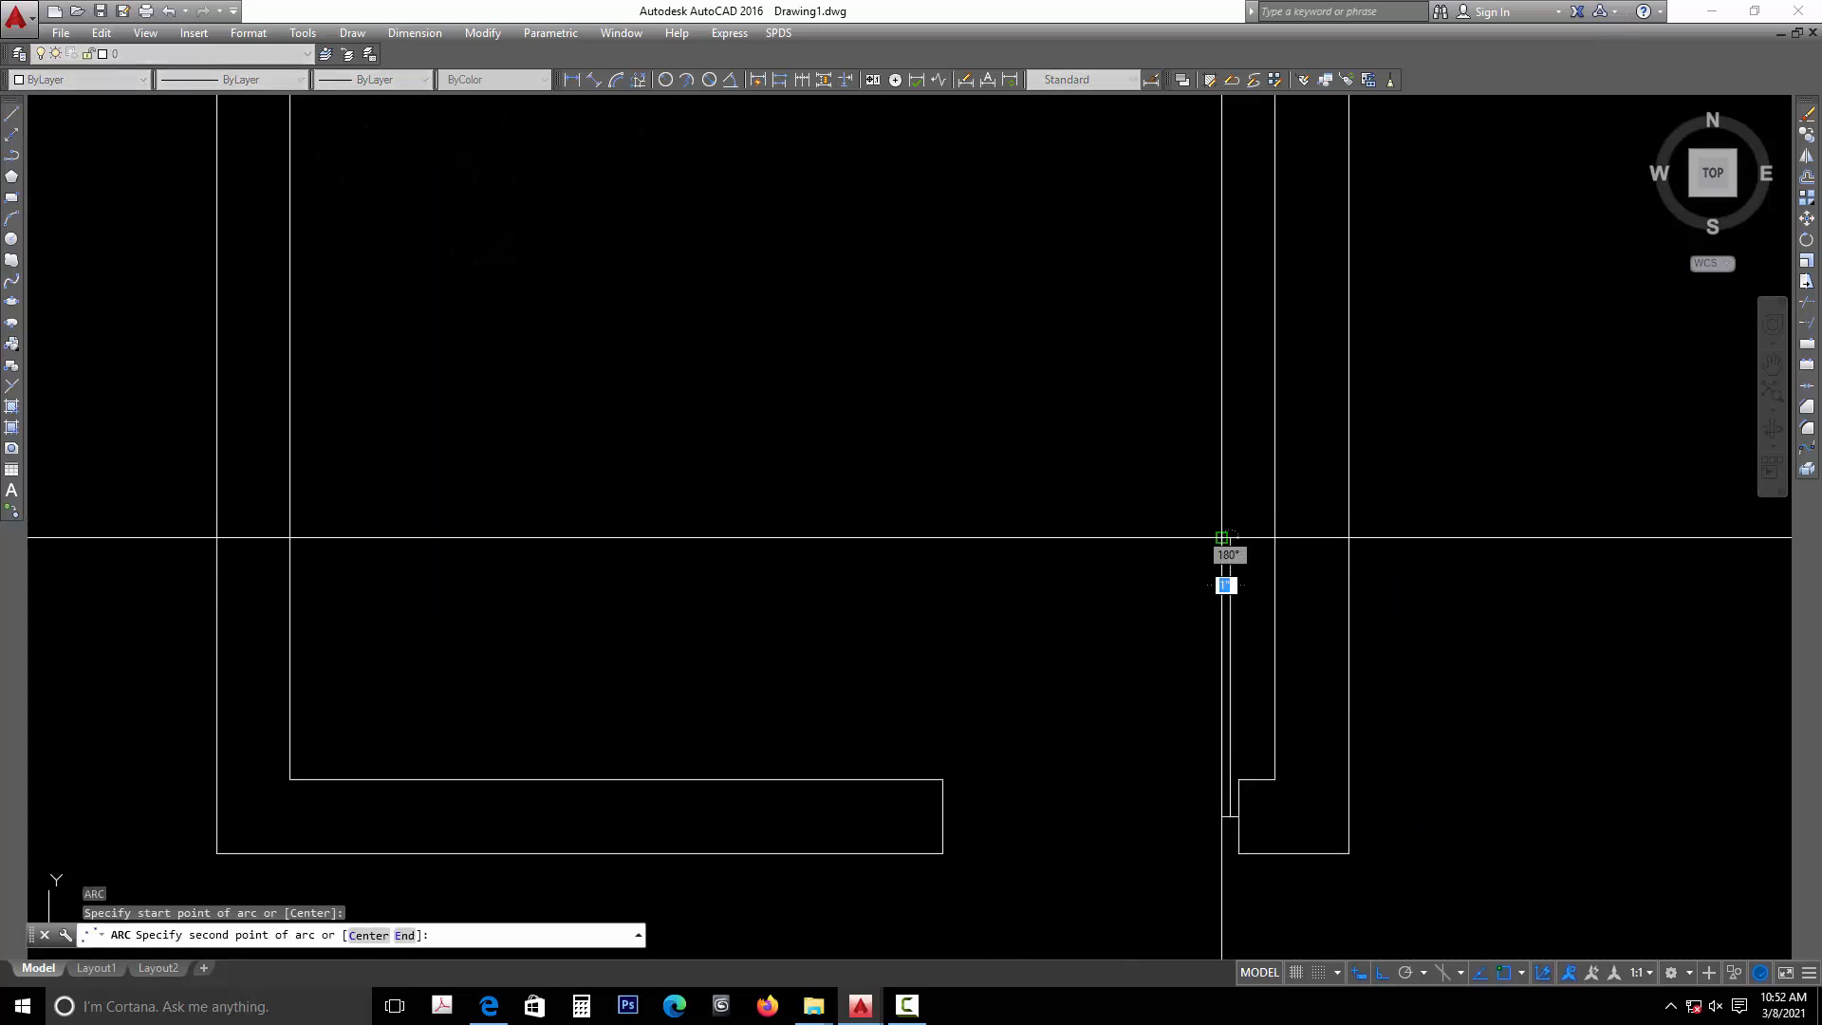
{"action": "left_click", "coordinate": [1222, 537]}
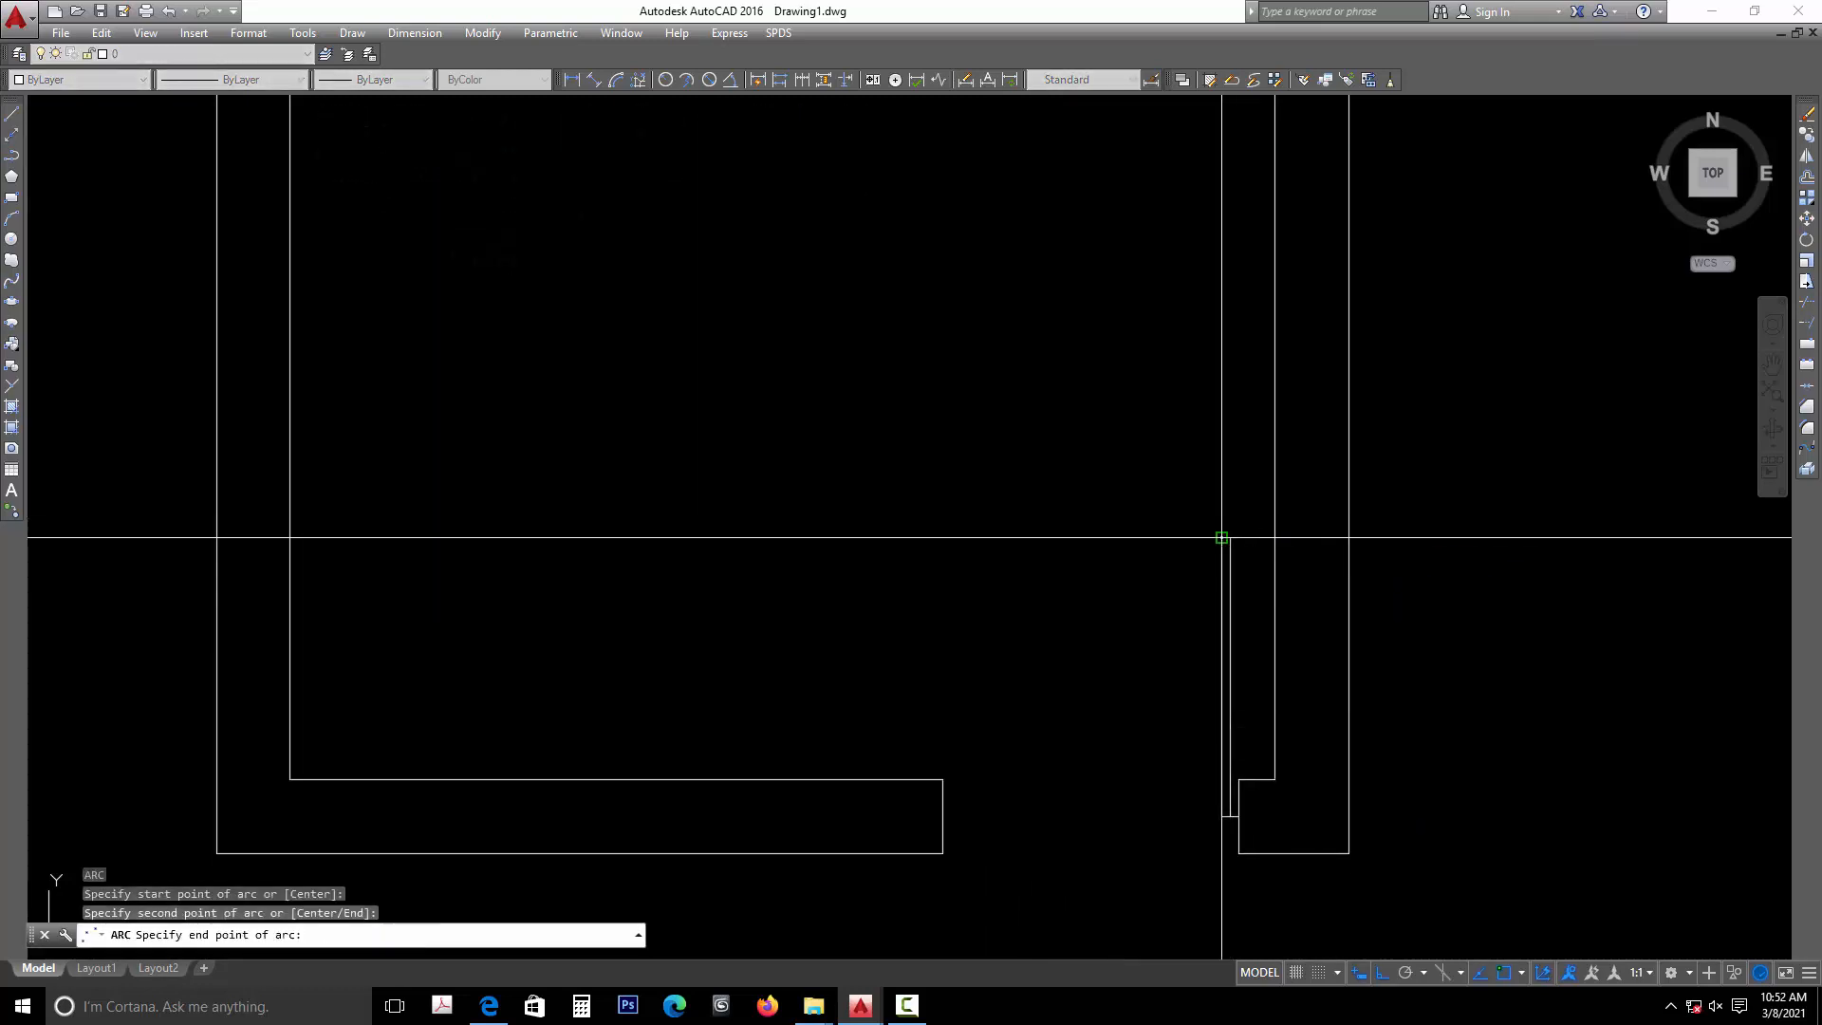
{"action": "left_click", "coordinate": [943, 778]}
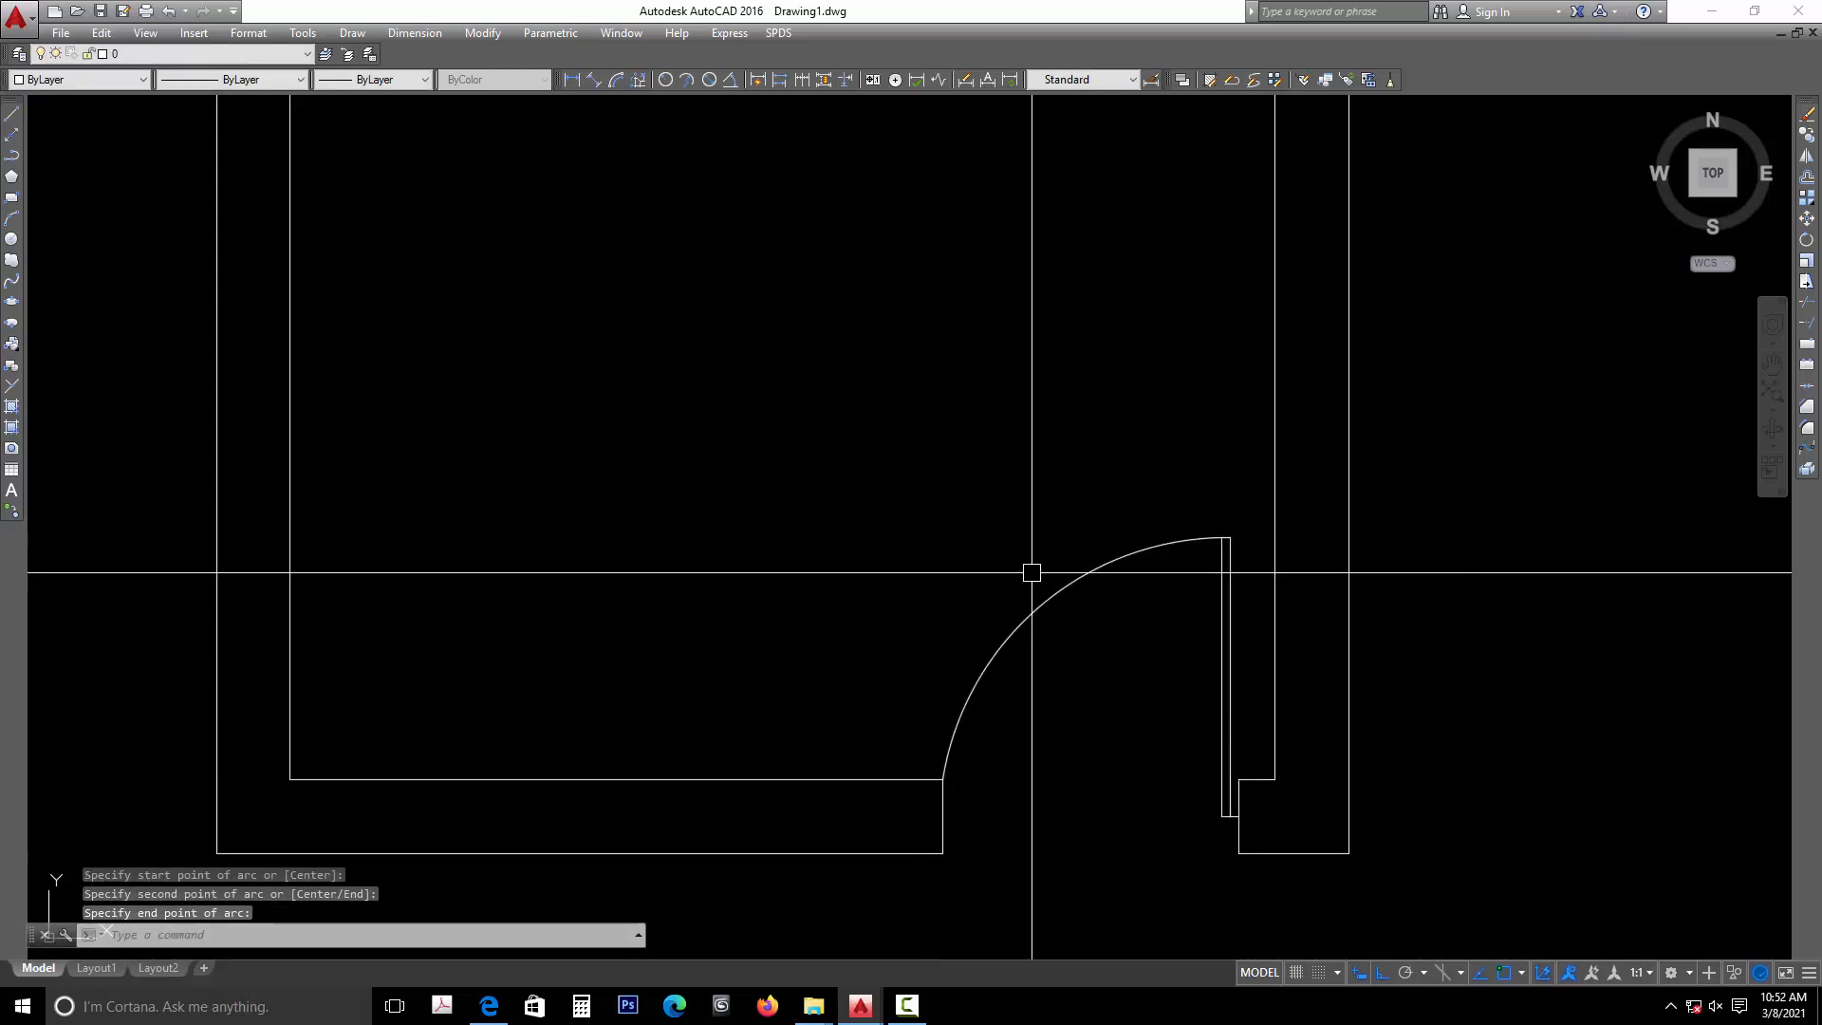
- Draw a line across the top wall's thickness, from the inner wall line's midpoint to the outer line's midpoint
{"action": "scroll", "coordinate": [1097, 721], "scroll_direction": "down", "scroll_amount": 2}
{"action": "middle_click_drag", "start_coordinate": [1008, 431], "coordinate": [1009, 484]}
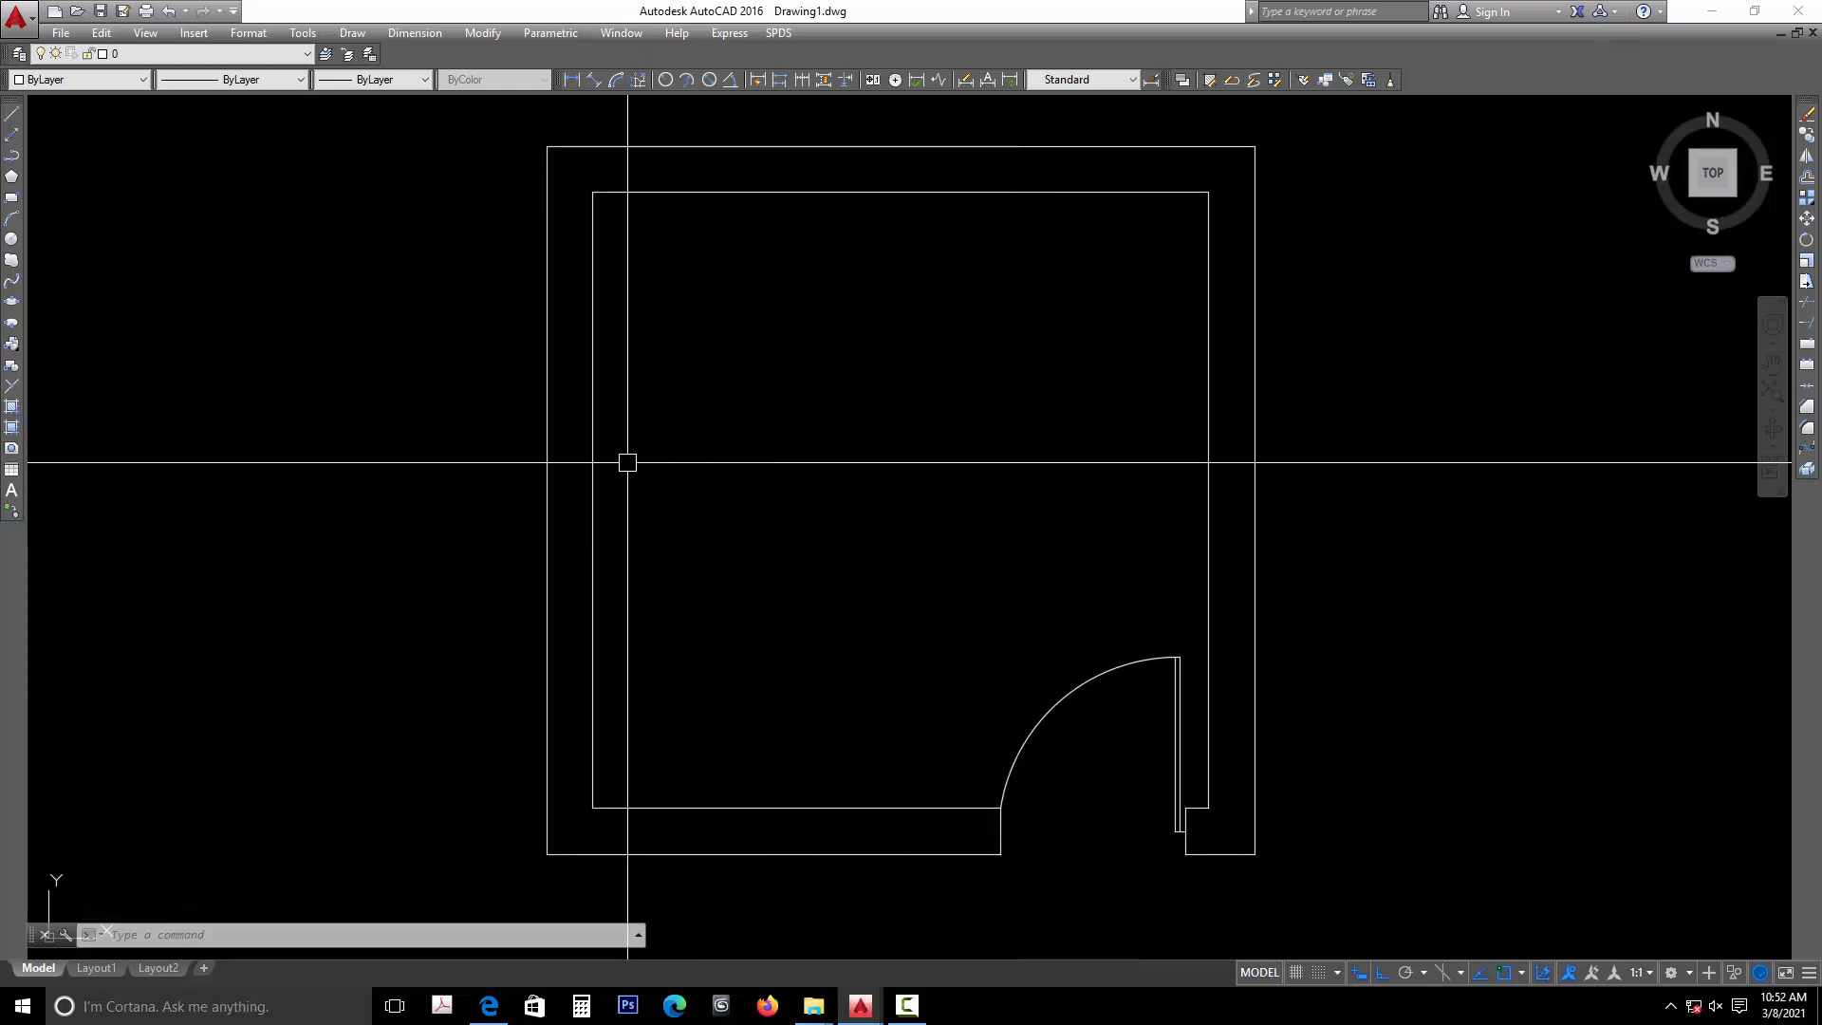
{"action": "middle_click_drag", "start_coordinate": [874, 366], "coordinate": [859, 482]}
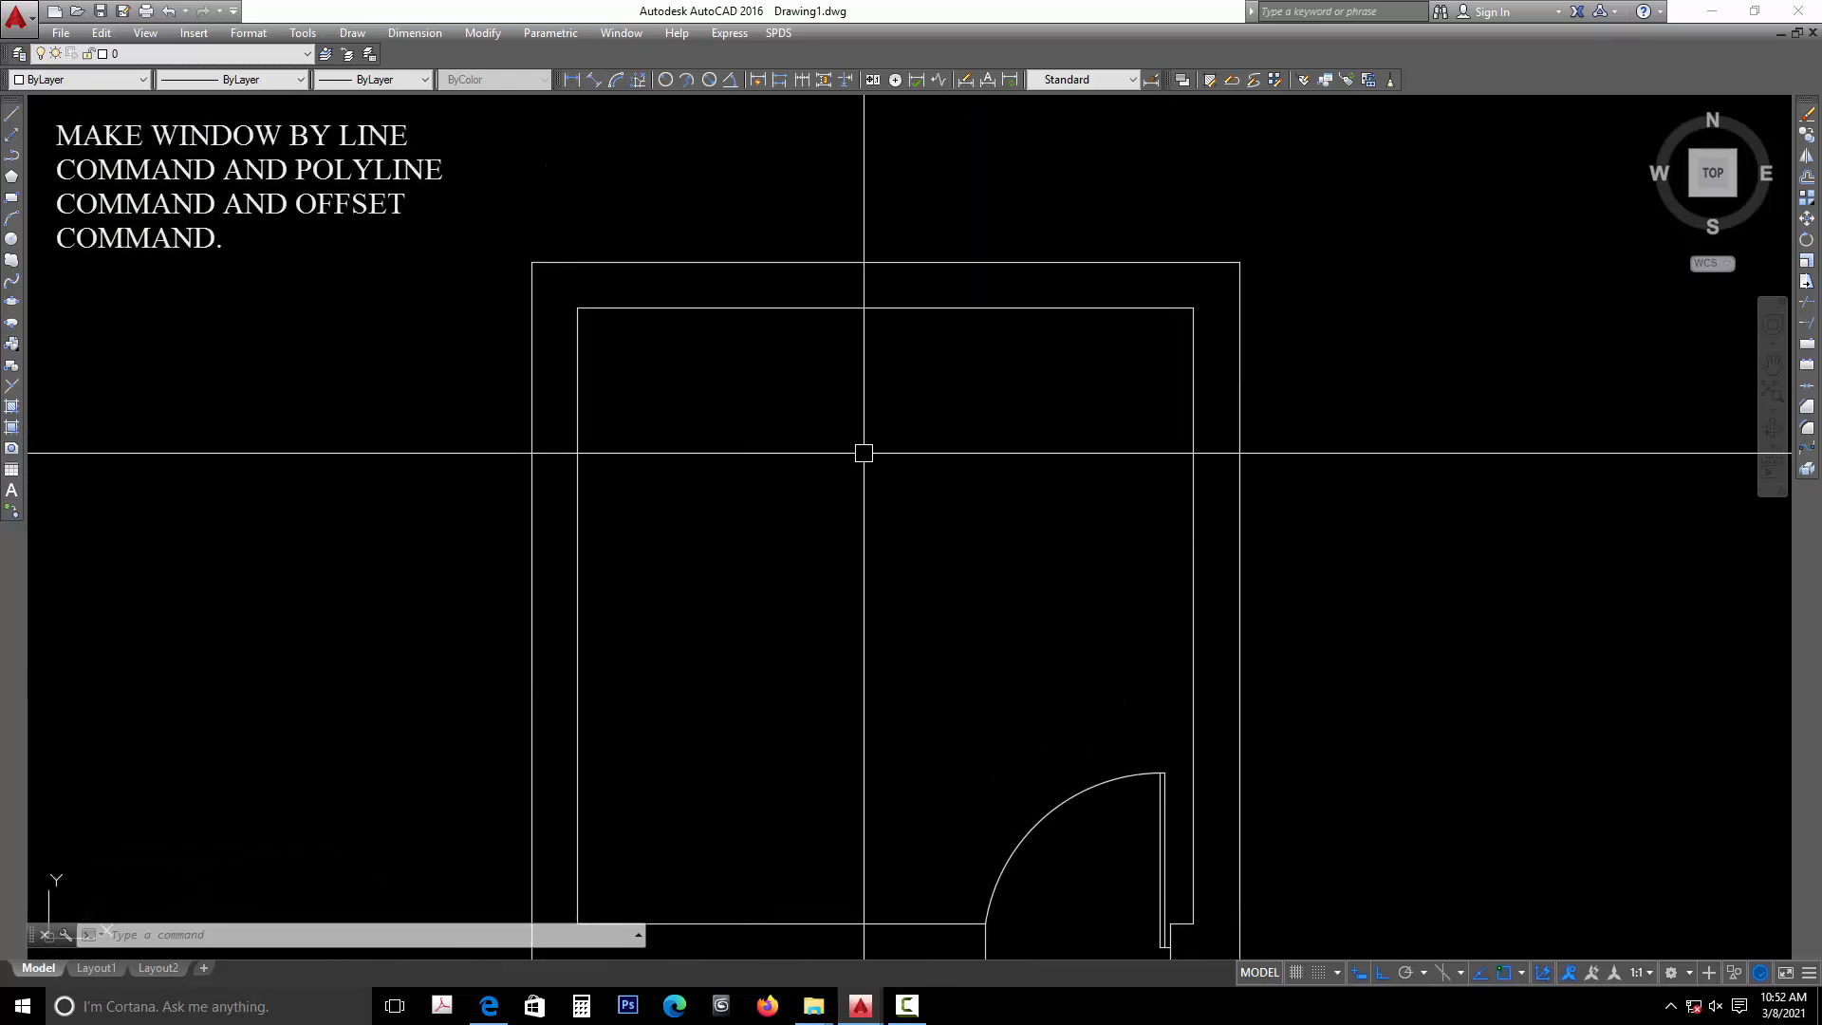
{"action": "type", "text": "L"}
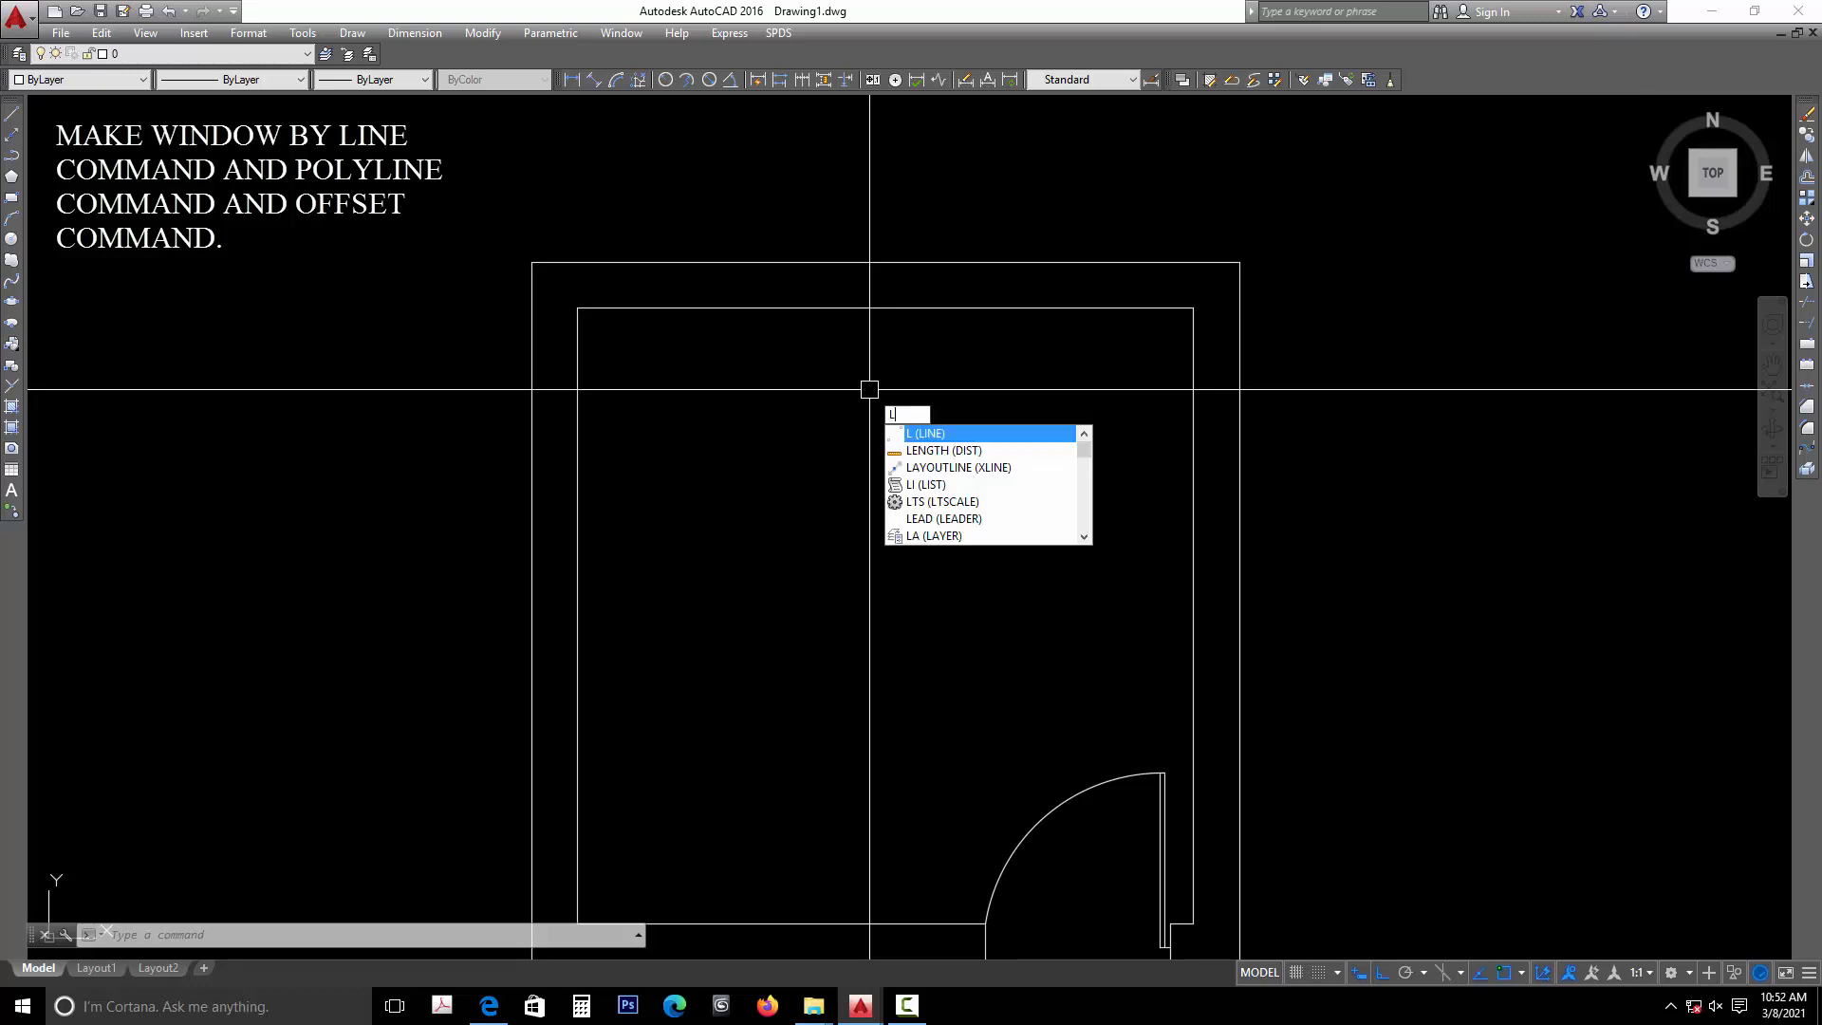
{"action": "left_click", "coordinate": [928, 434]}
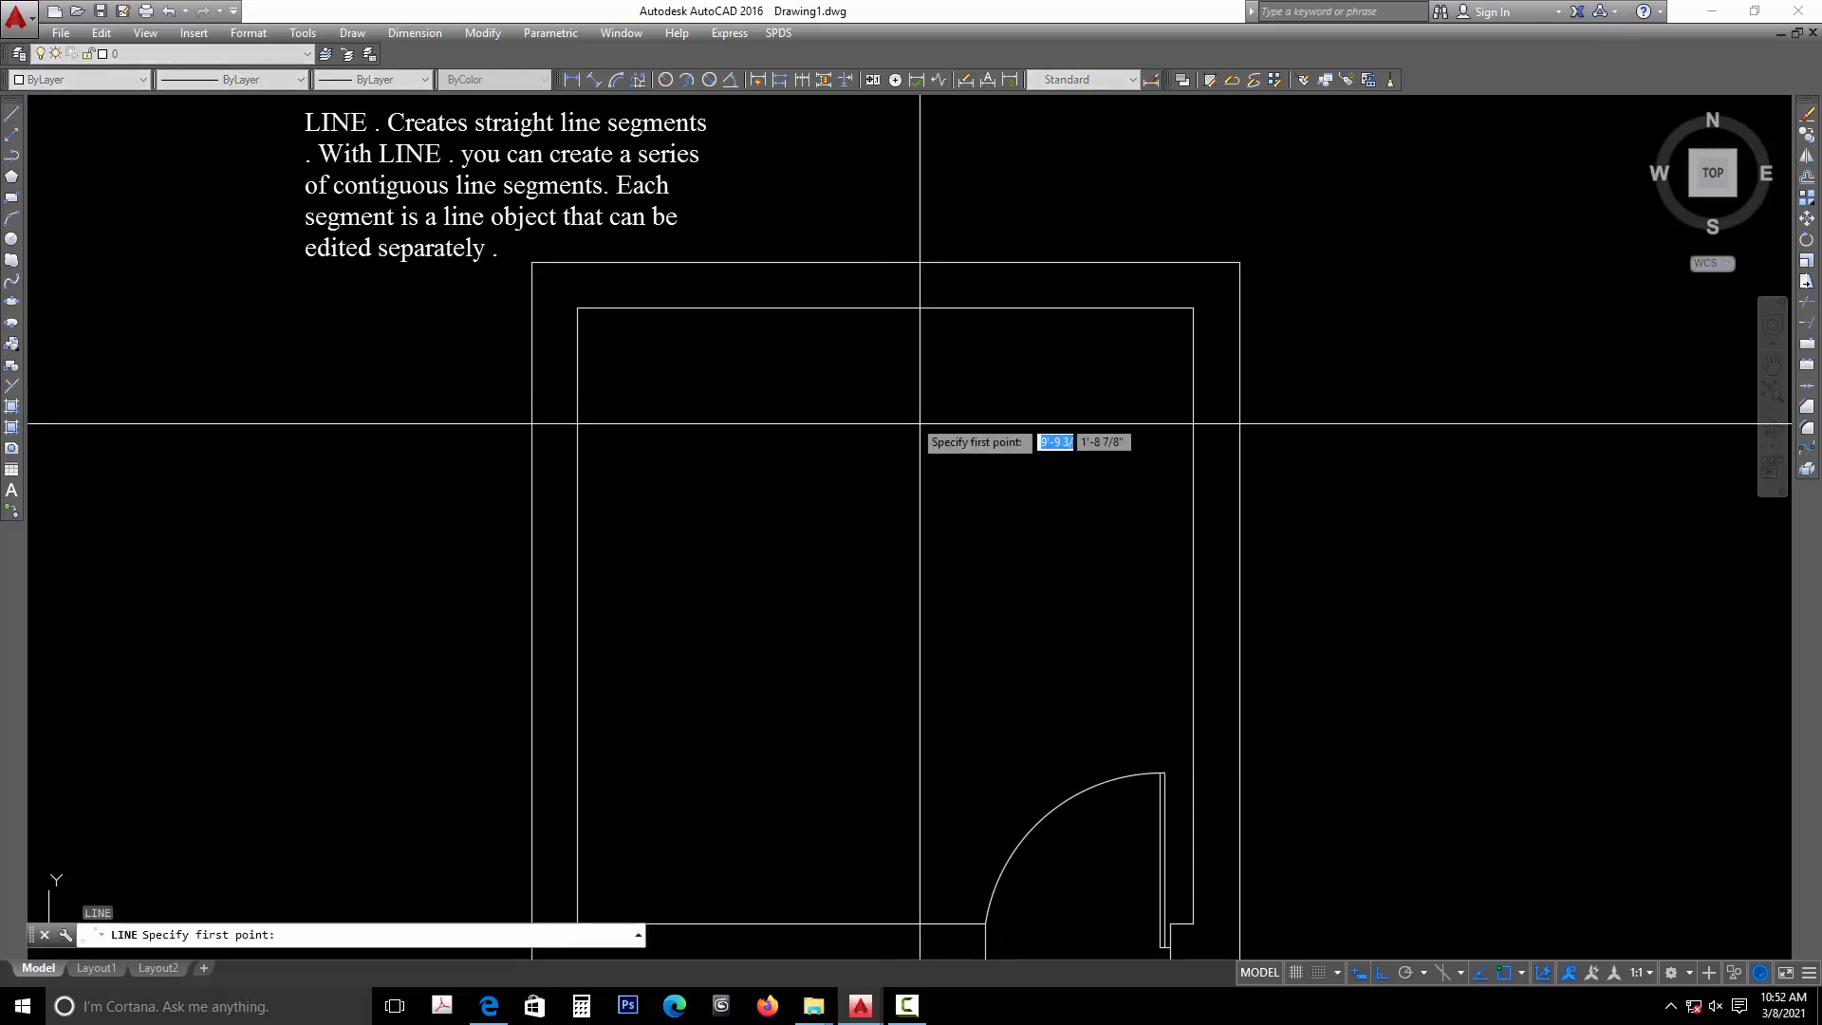
{"action": "left_click", "coordinate": [885, 308]}
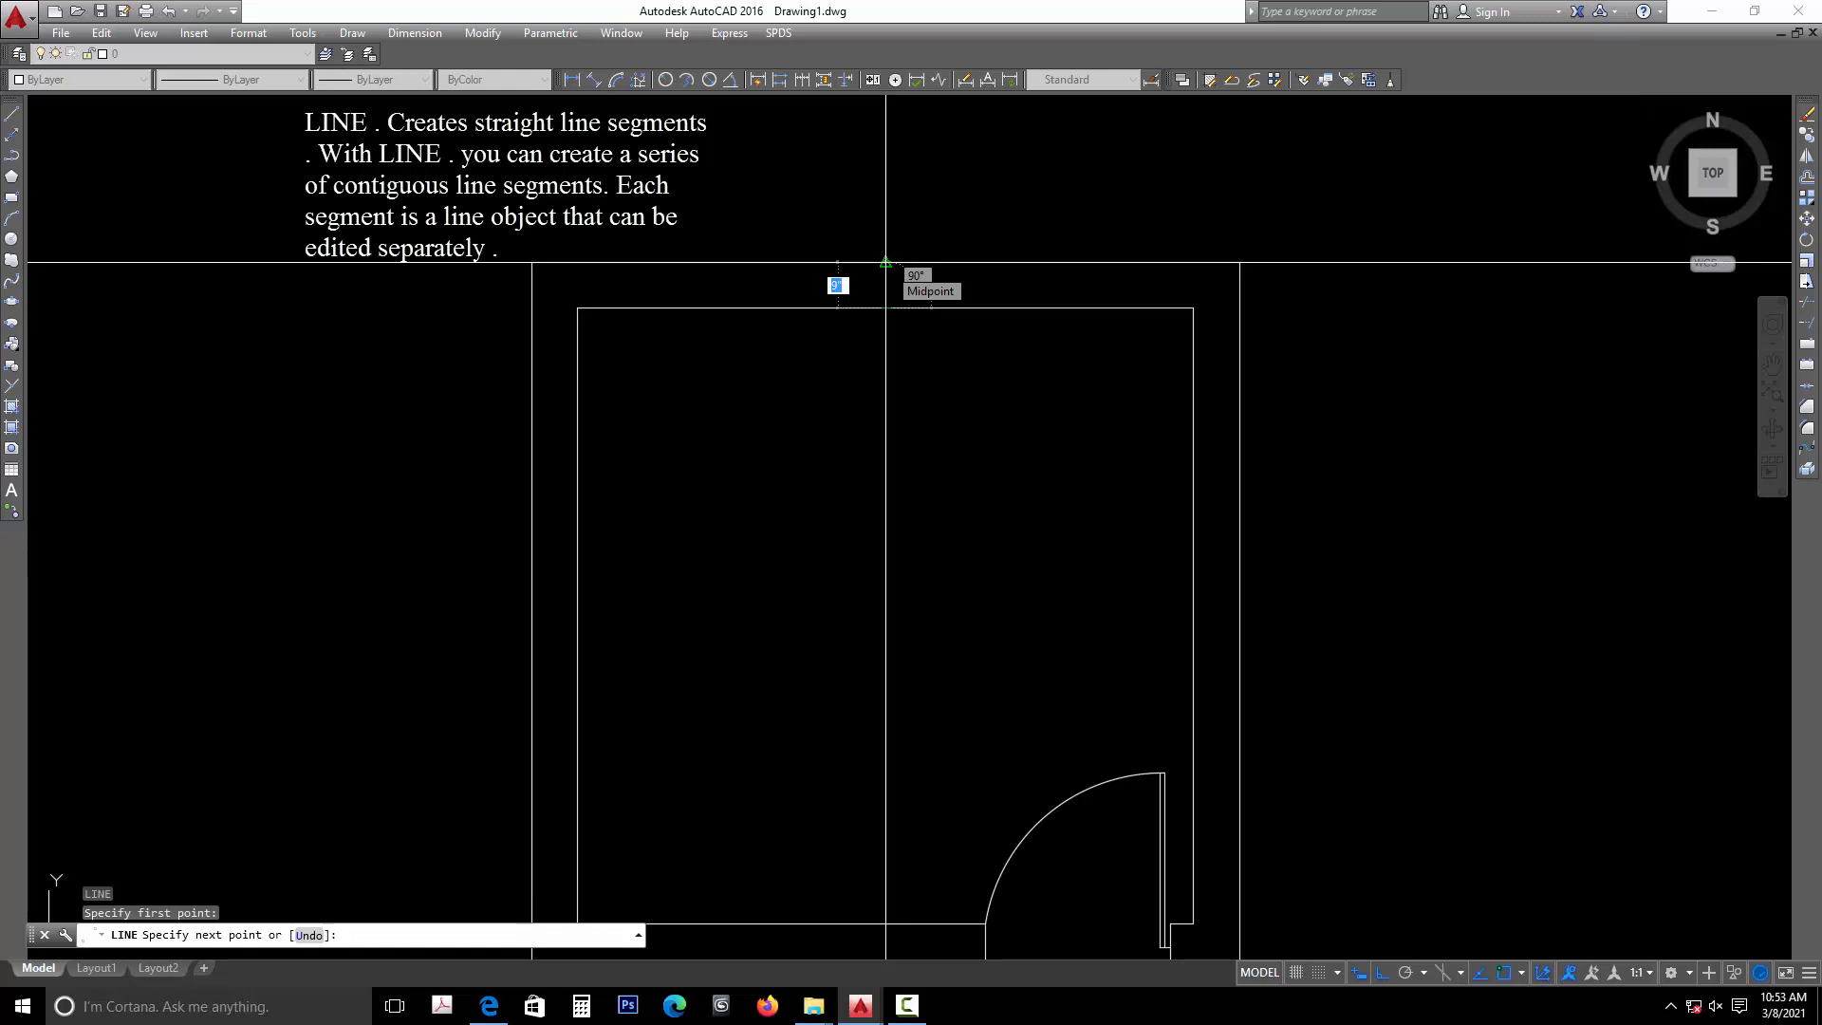
{"action": "left_click", "coordinate": [885, 263]}
{"action": "key", "text": "Escape"}
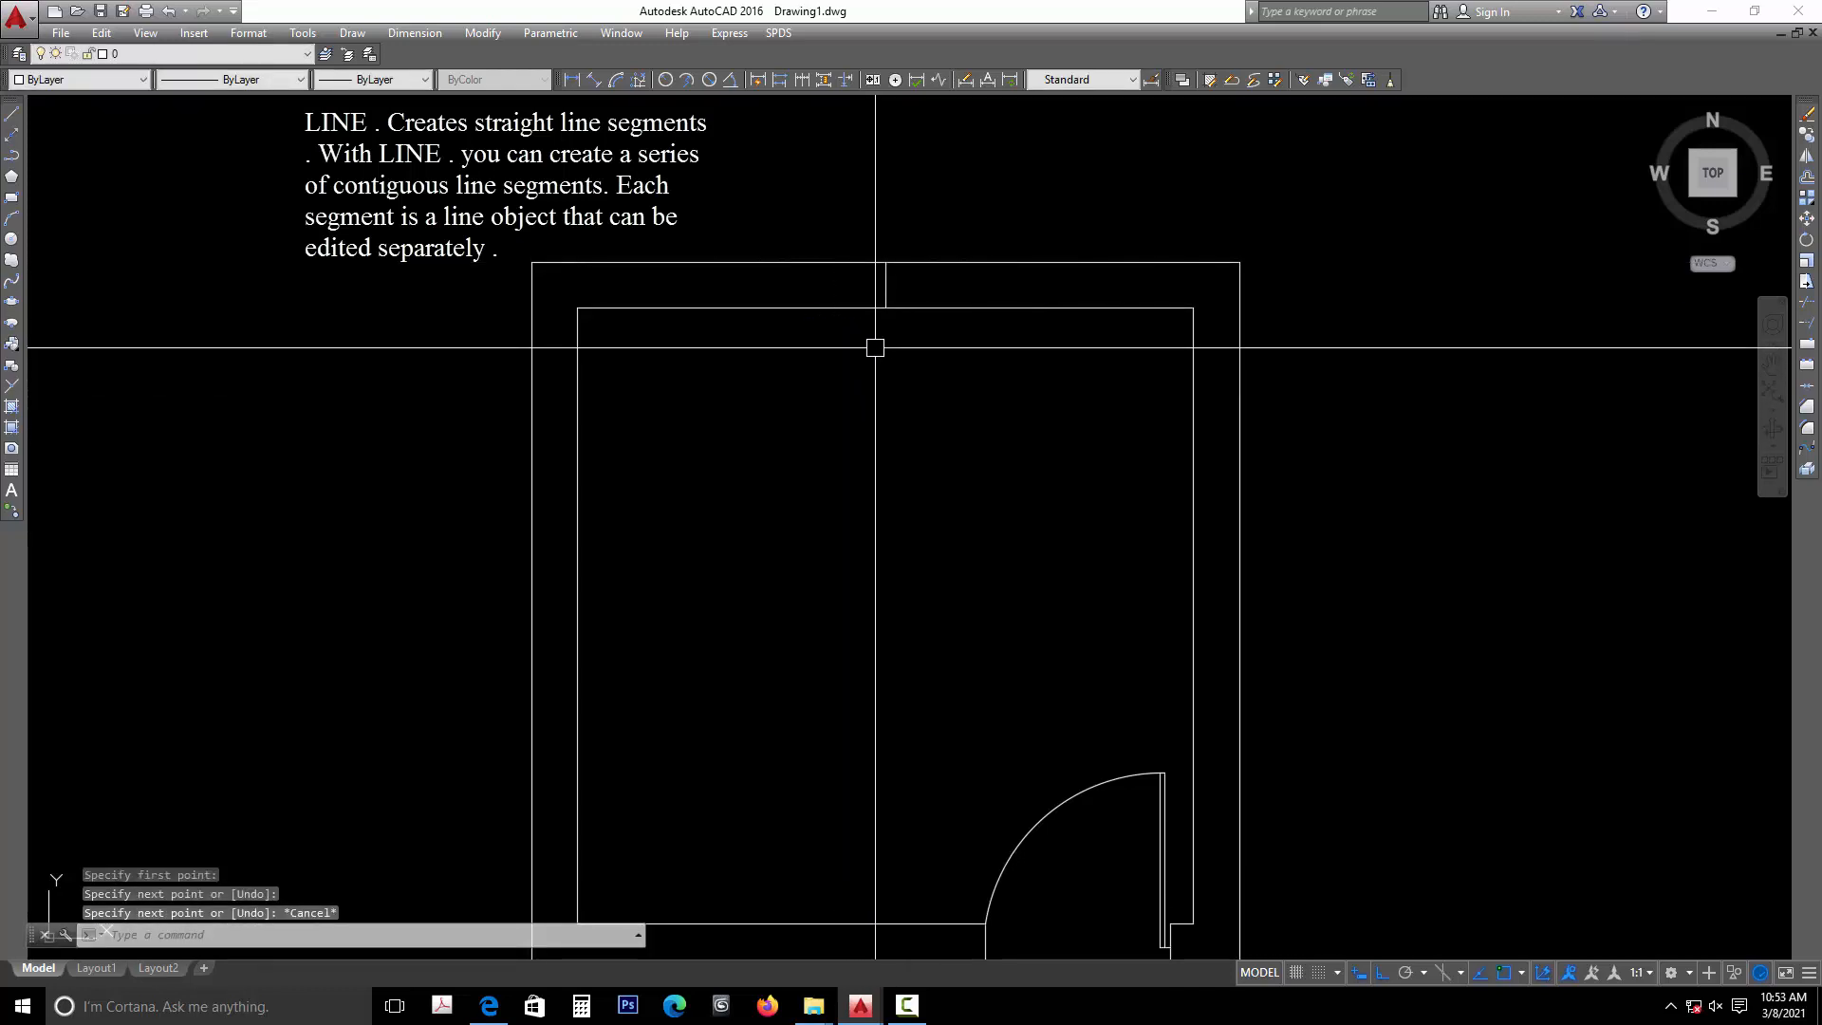
- Offset the top wall's centre line 24 inches to both the right and the left
{"action": "type", "text": "o"}
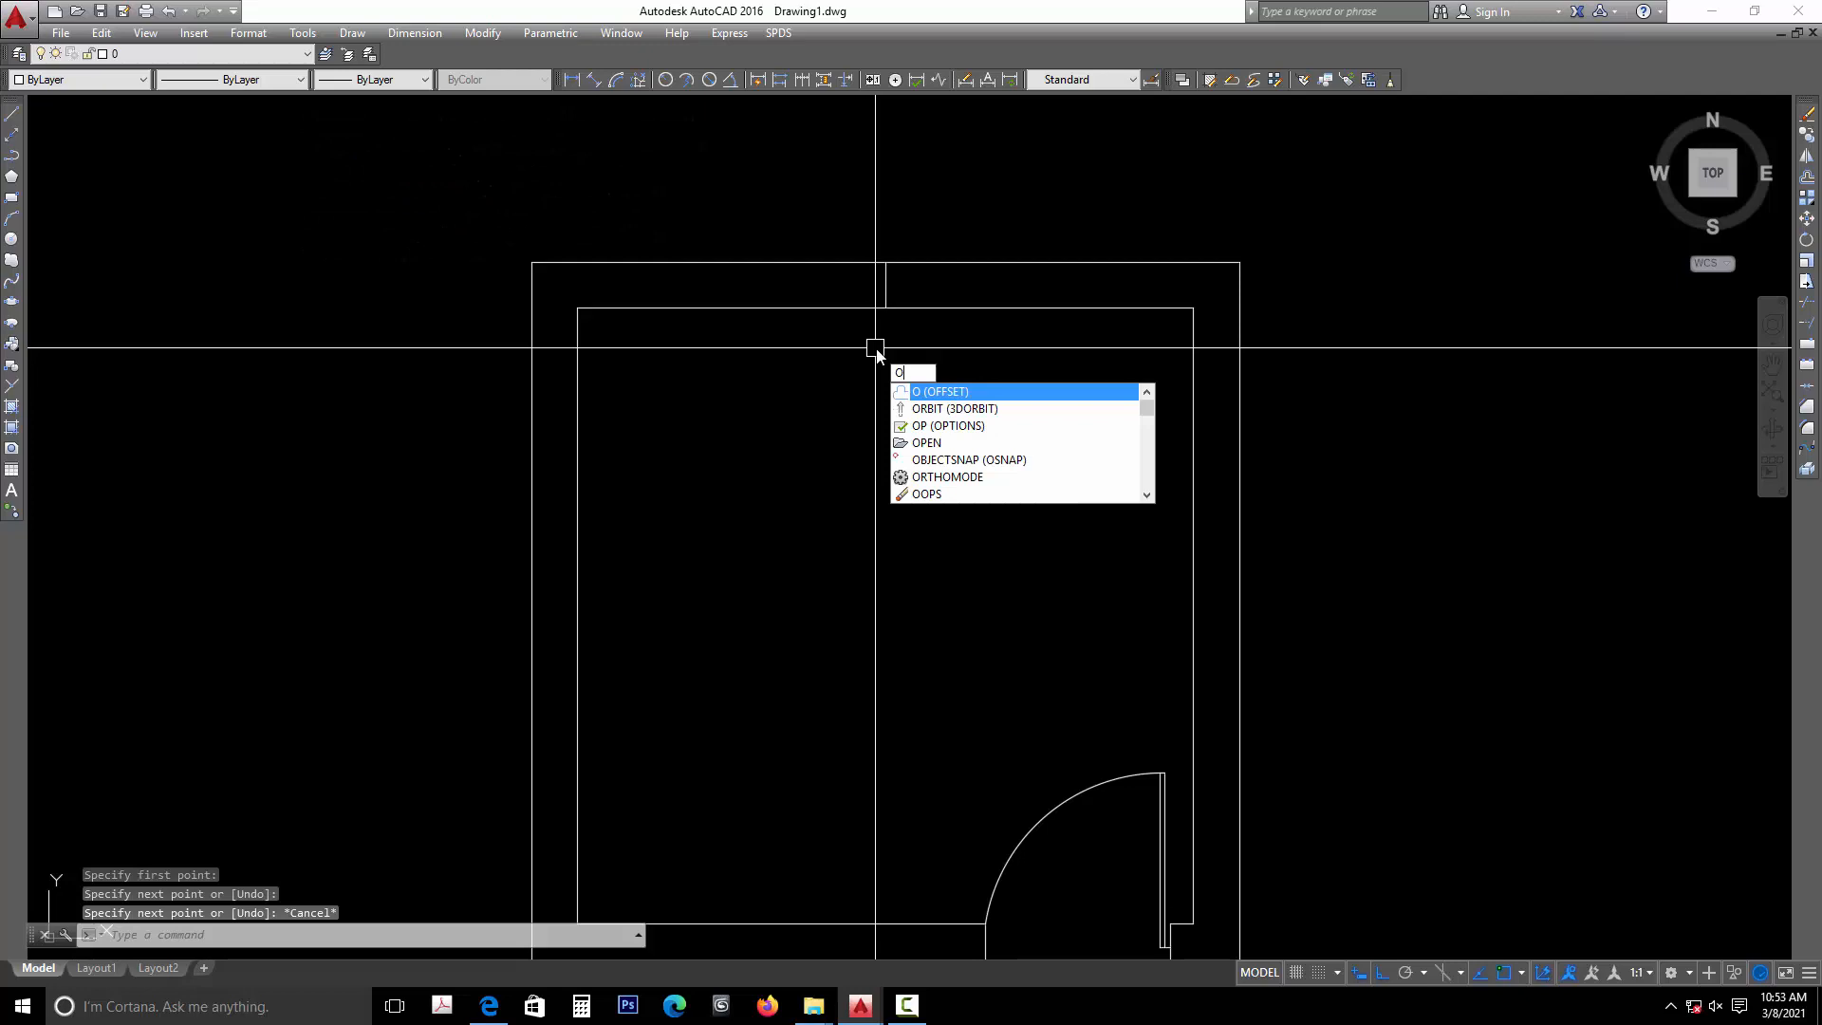
{"action": "key", "text": "Return"}
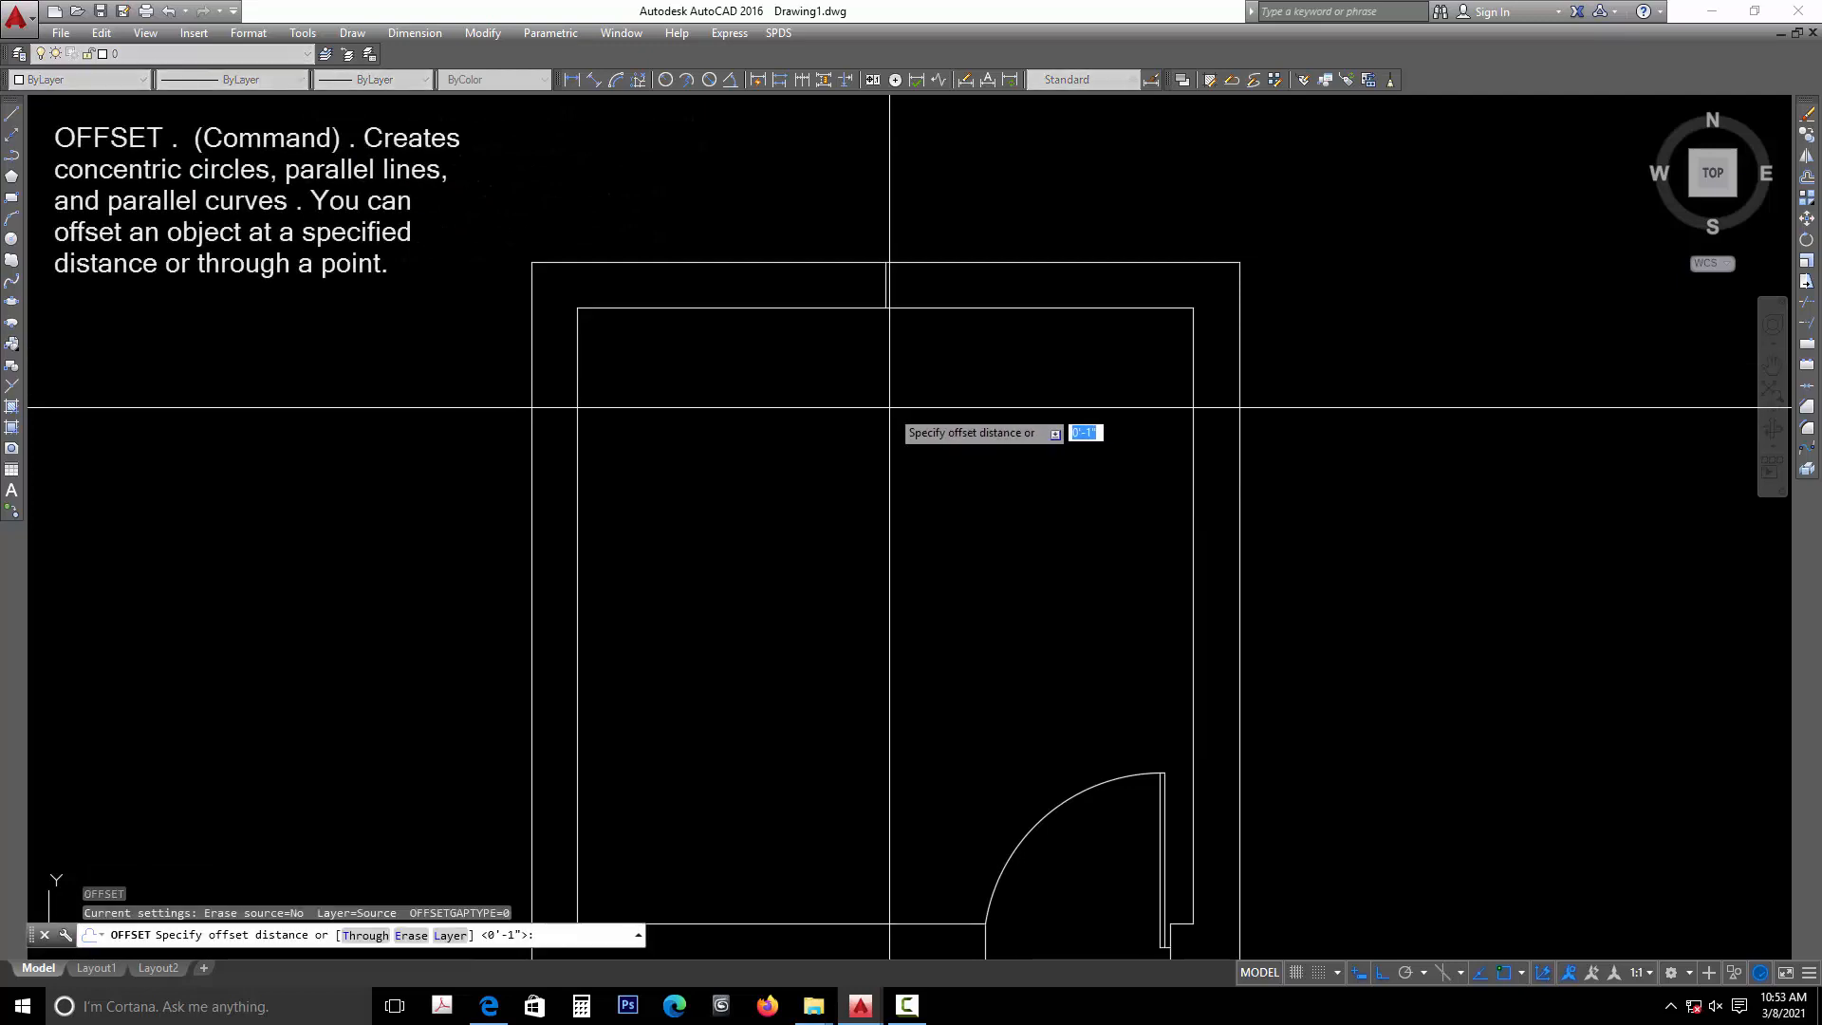
{"action": "type", "text": "24"}
{"action": "key", "text": "Return"}
{"action": "left_click", "coordinate": [885, 284]}
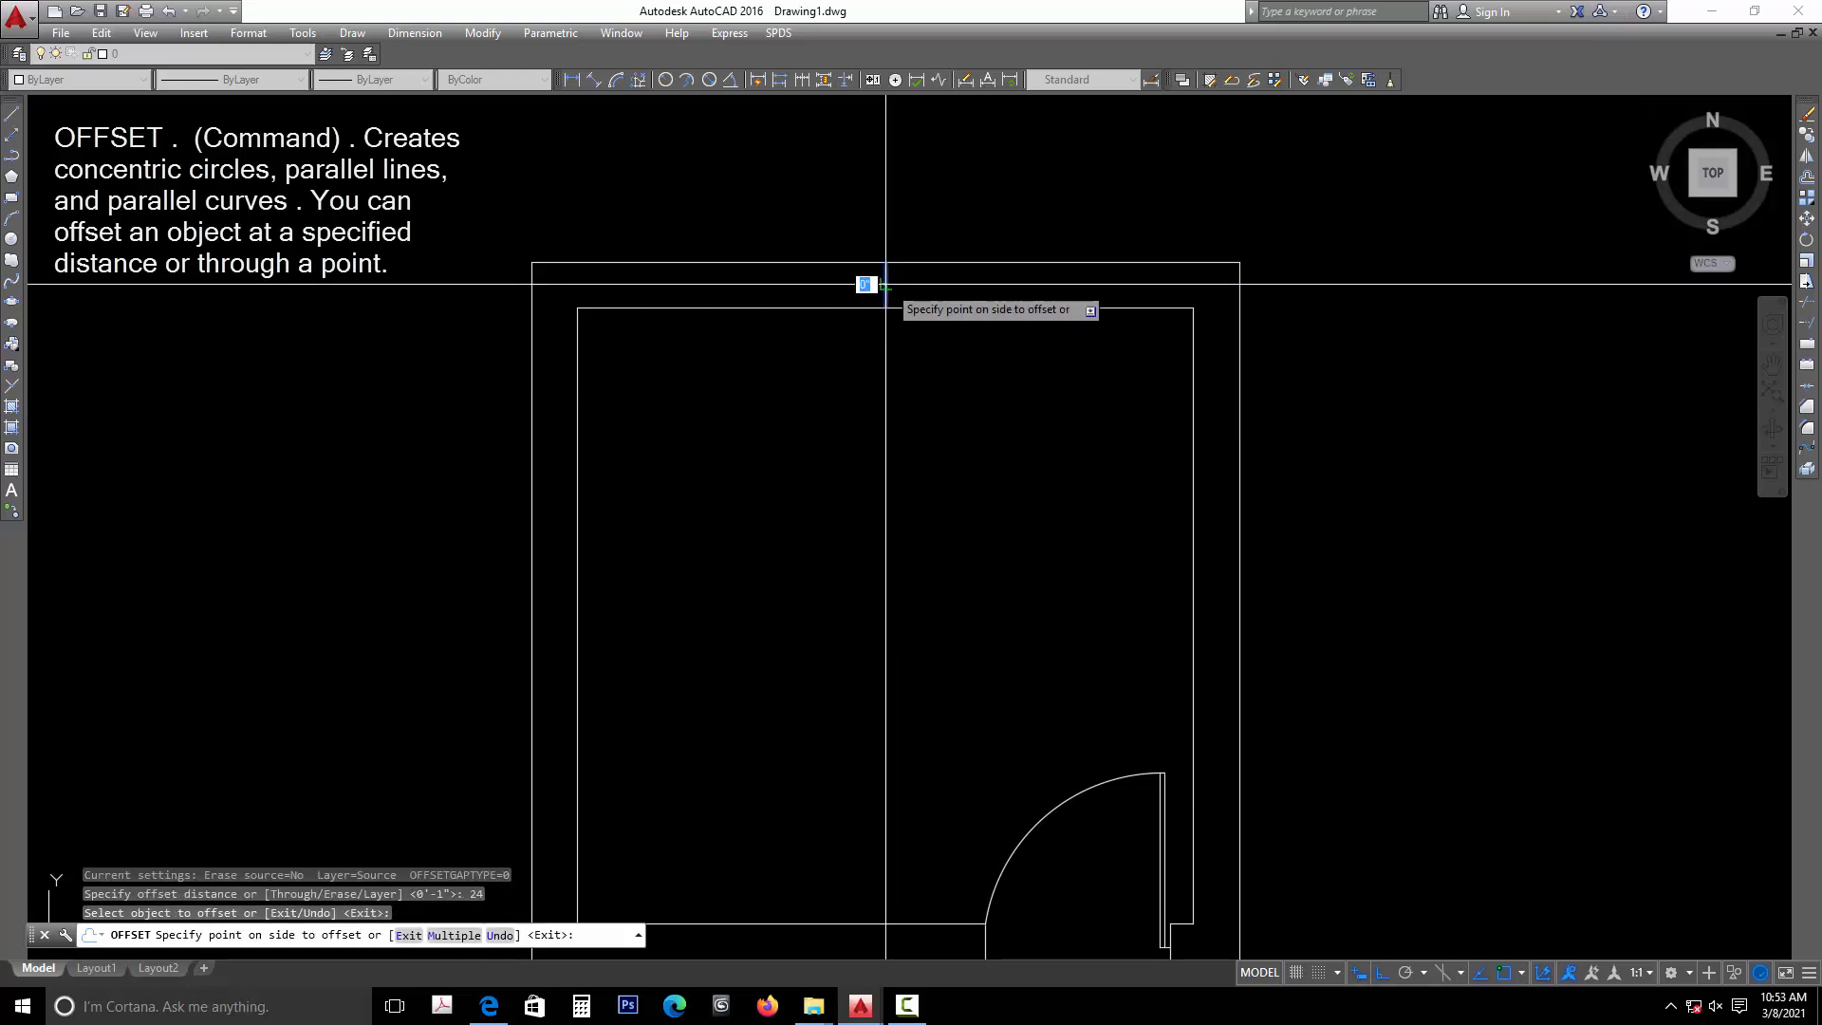
{"action": "left_click", "coordinate": [980, 282]}
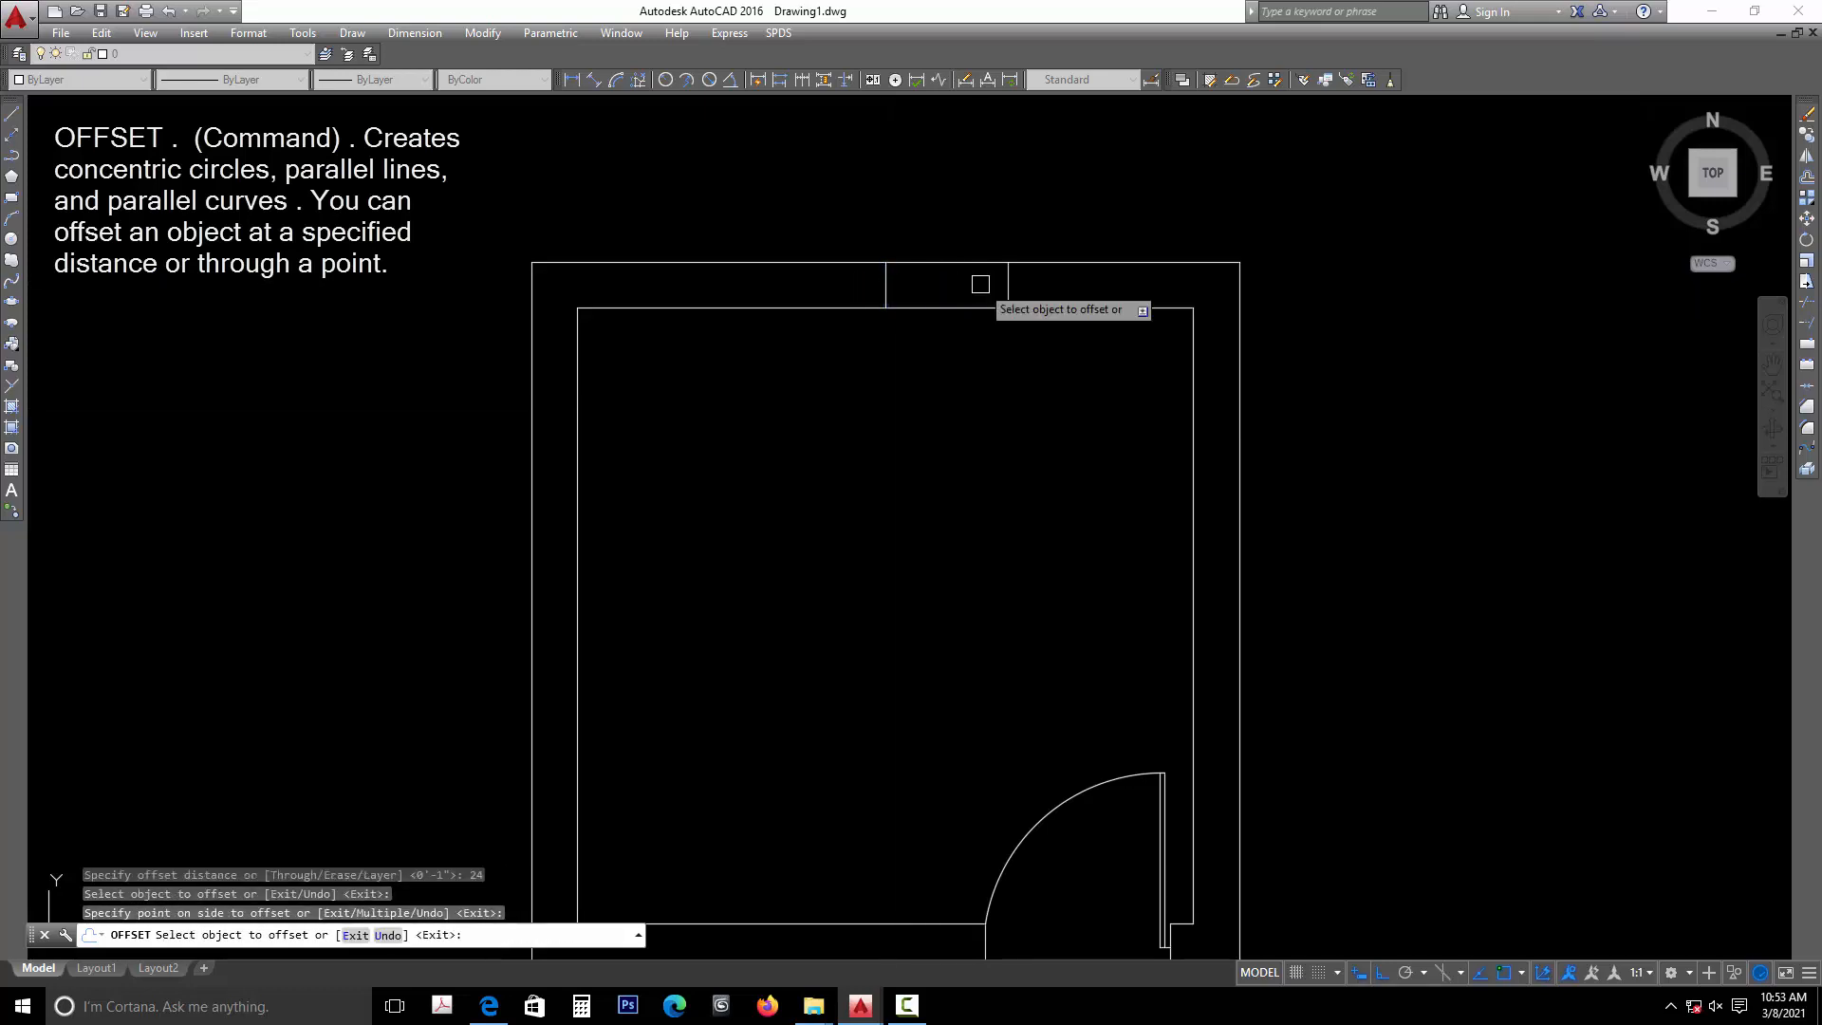
{"action": "left_click", "coordinate": [882, 282]}
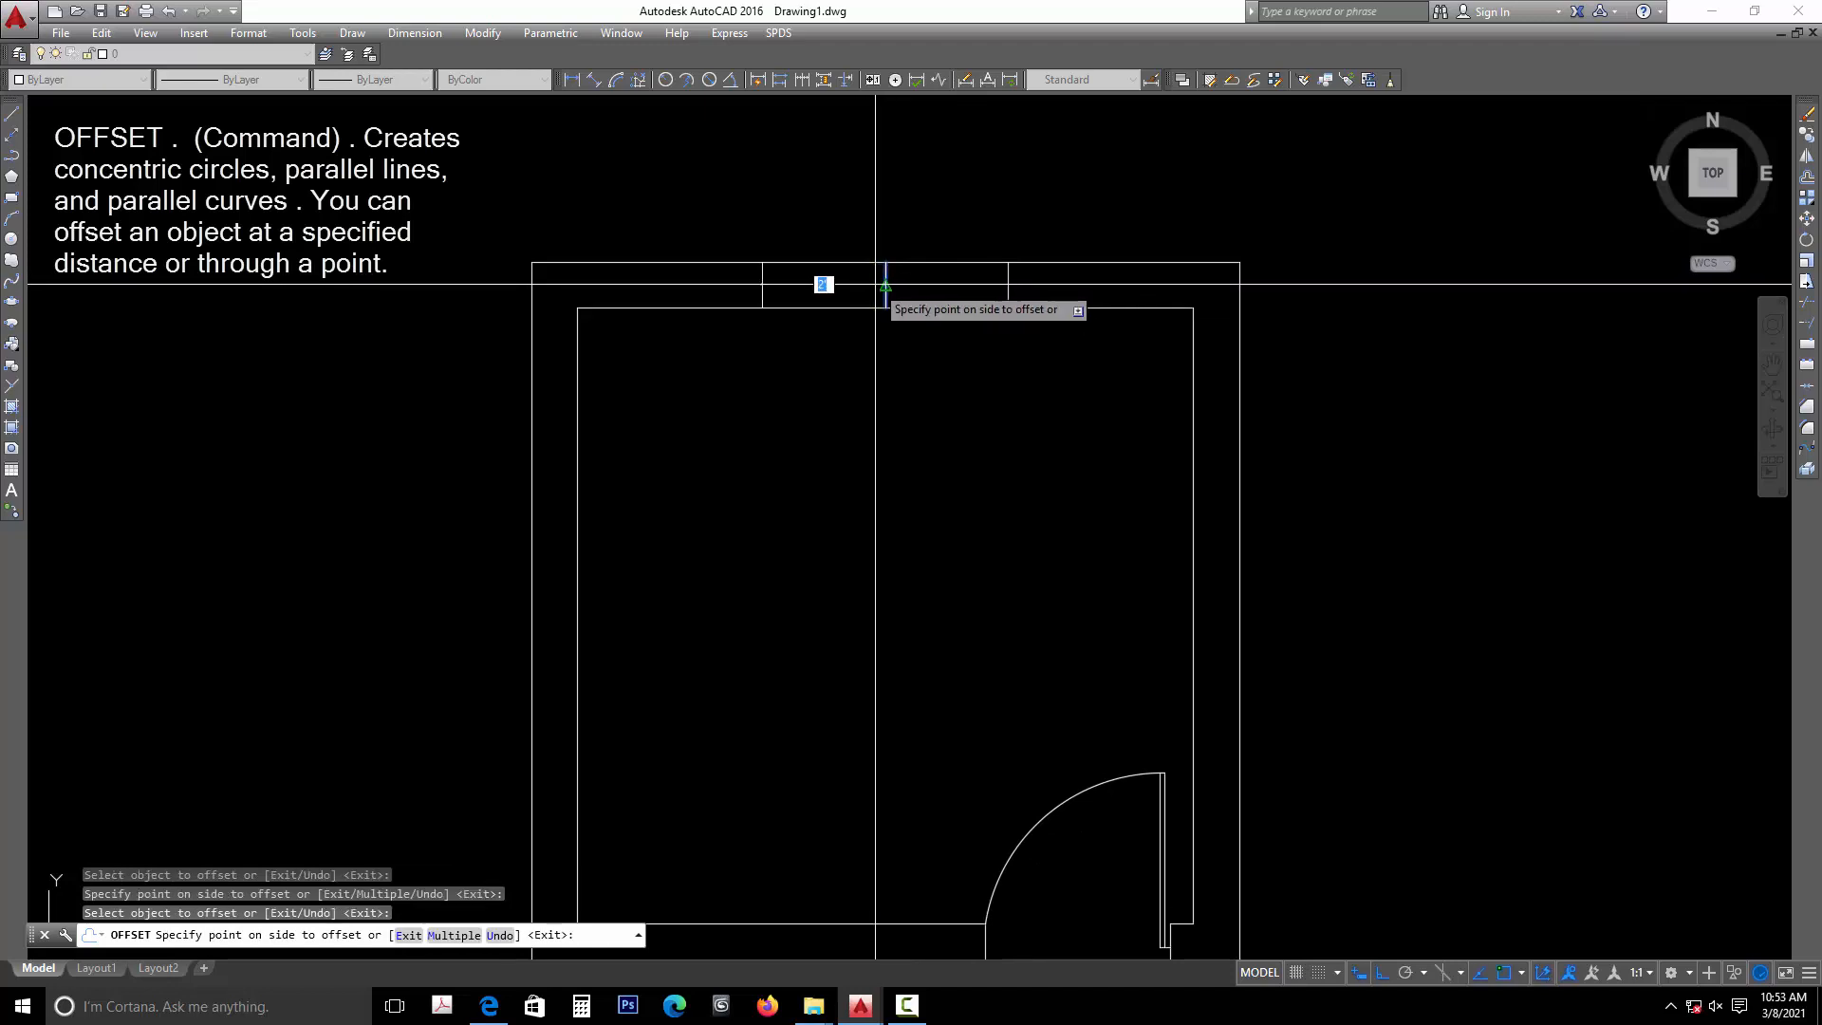
{"action": "left_click", "coordinate": [807, 291]}
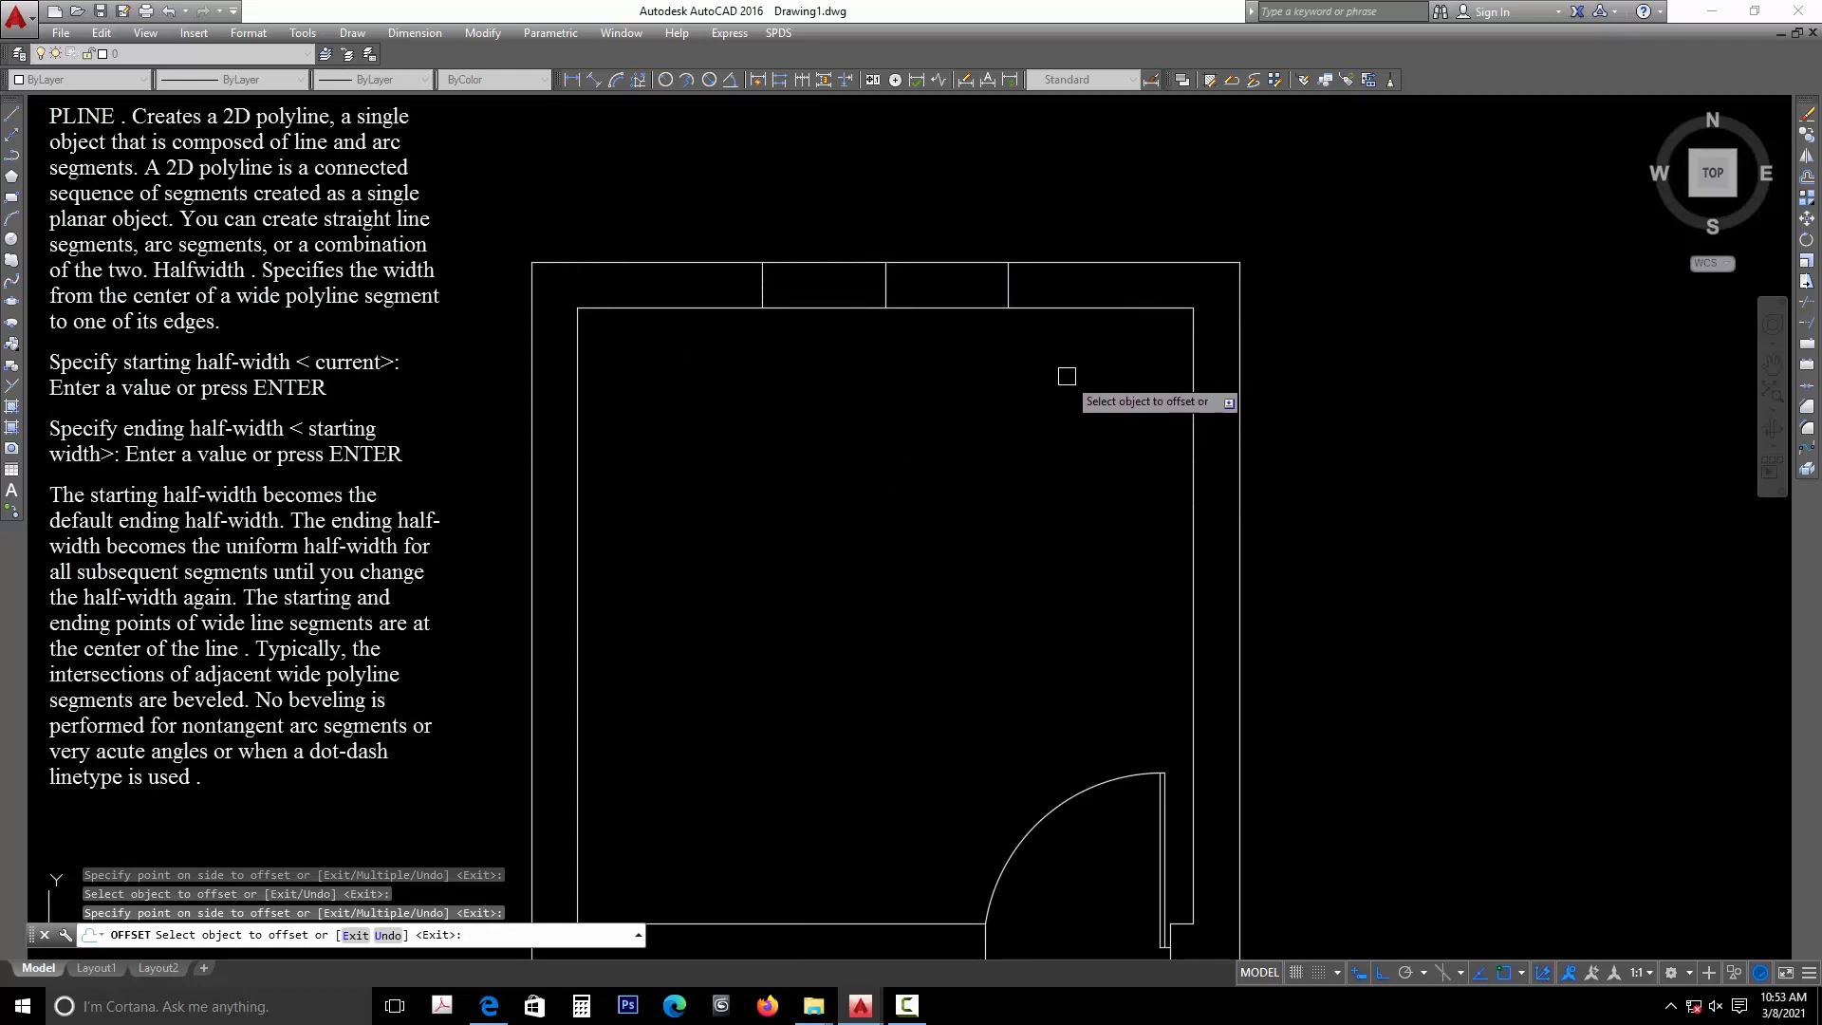
{"action": "key", "text": "Escape"}
{"action": "key", "text": "Escape"}
- Draw a 2-inch-wide polyline inside the top wall, from the left offset line's midpoint to the right offset line's midpoint
{"action": "middle_click_drag", "start_coordinate": [871, 338], "coordinate": [874, 435]}
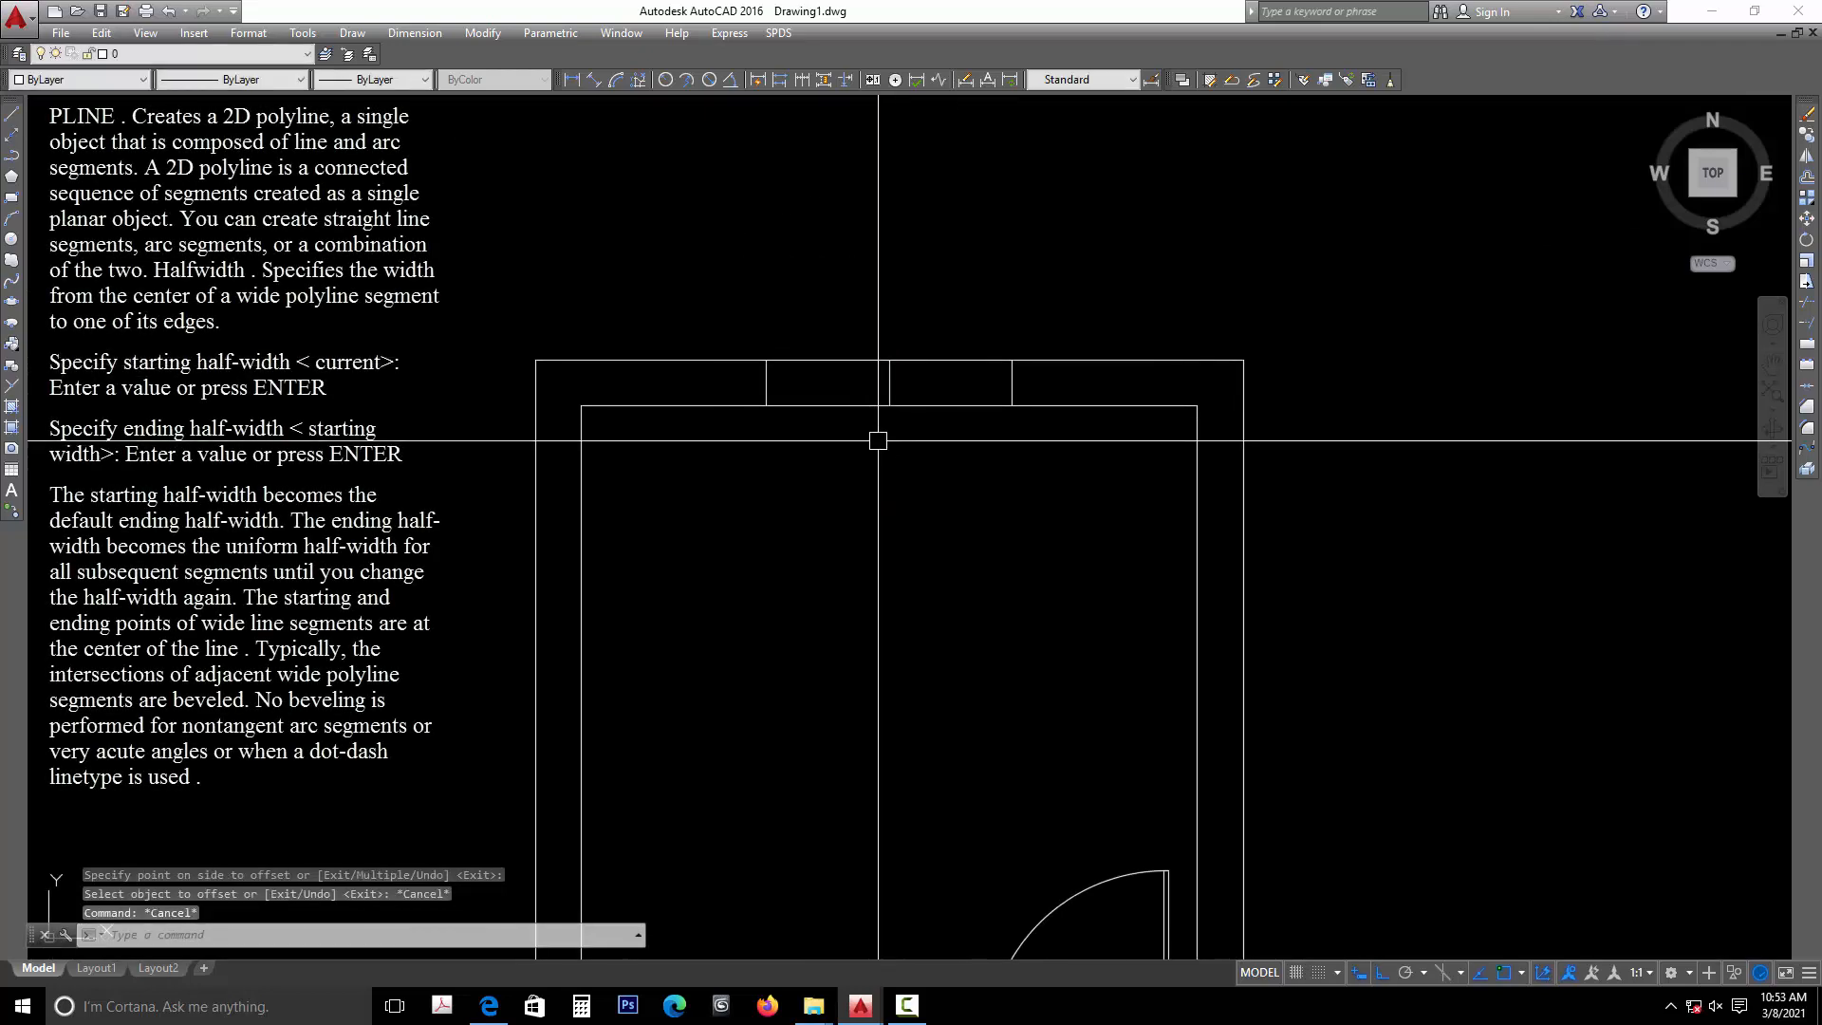
{"action": "type", "text": "P"}
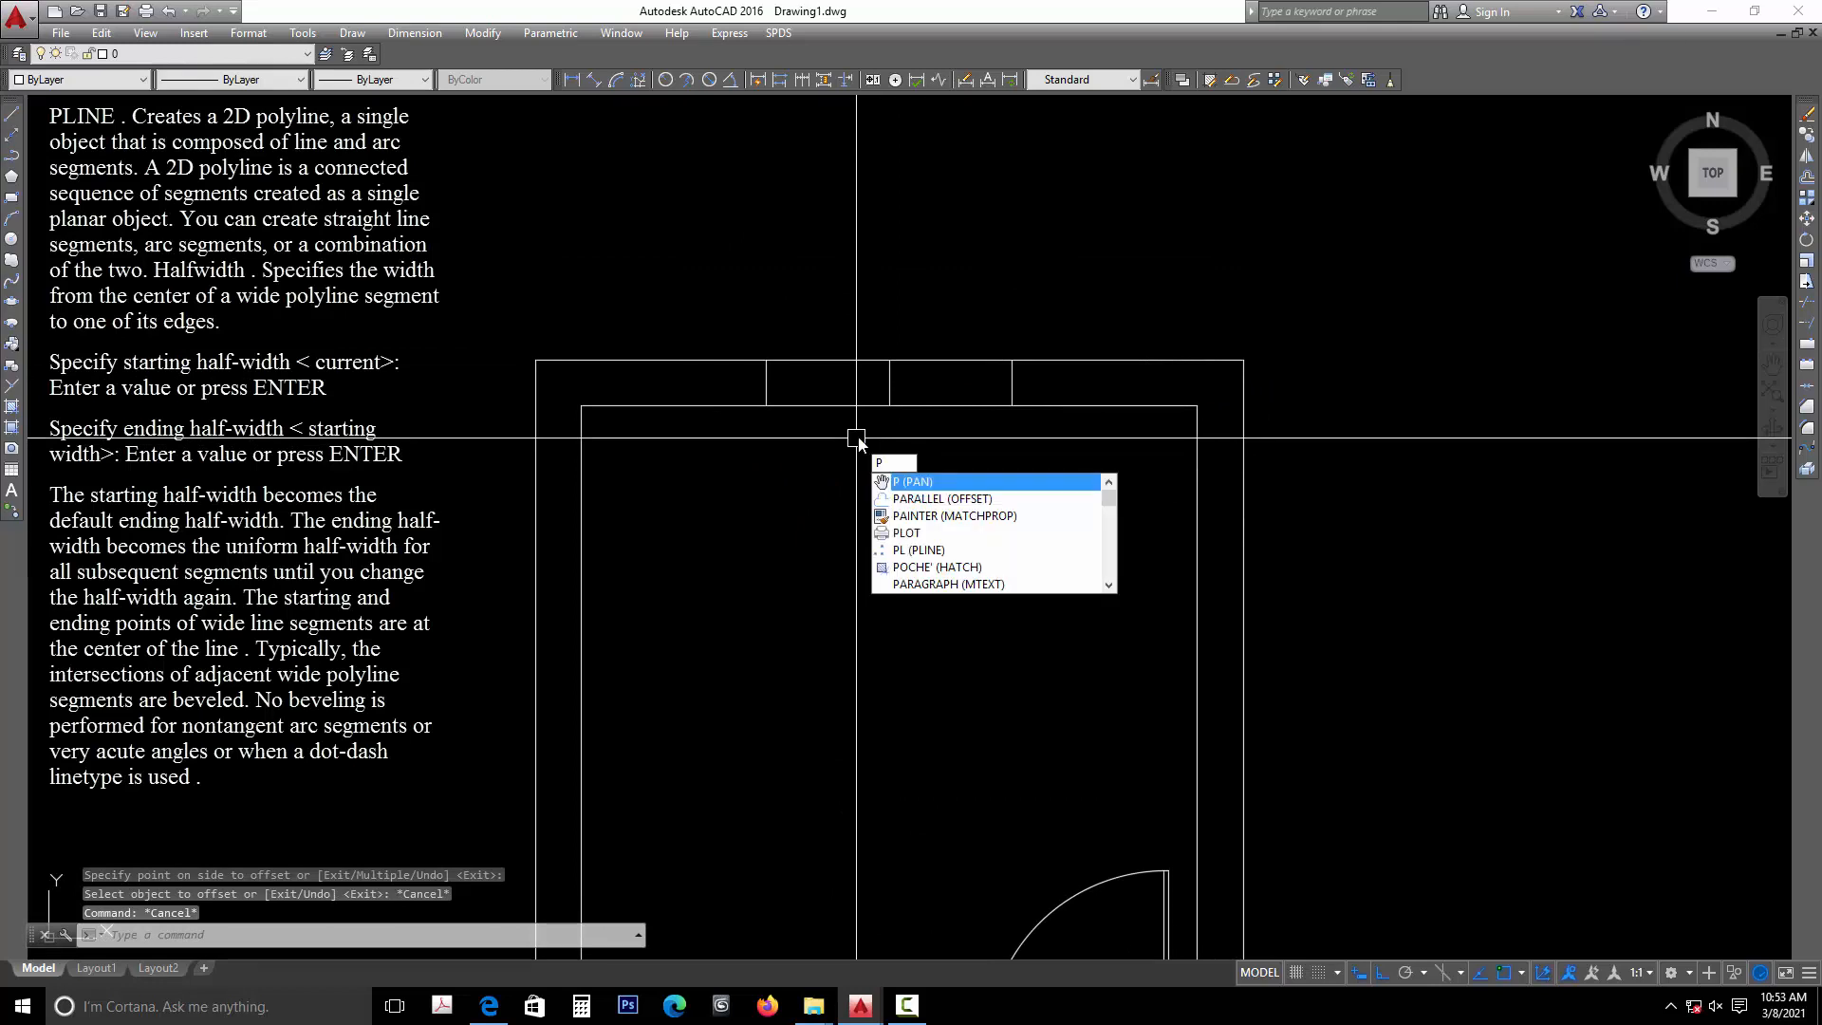
{"action": "type", "text": "L"}
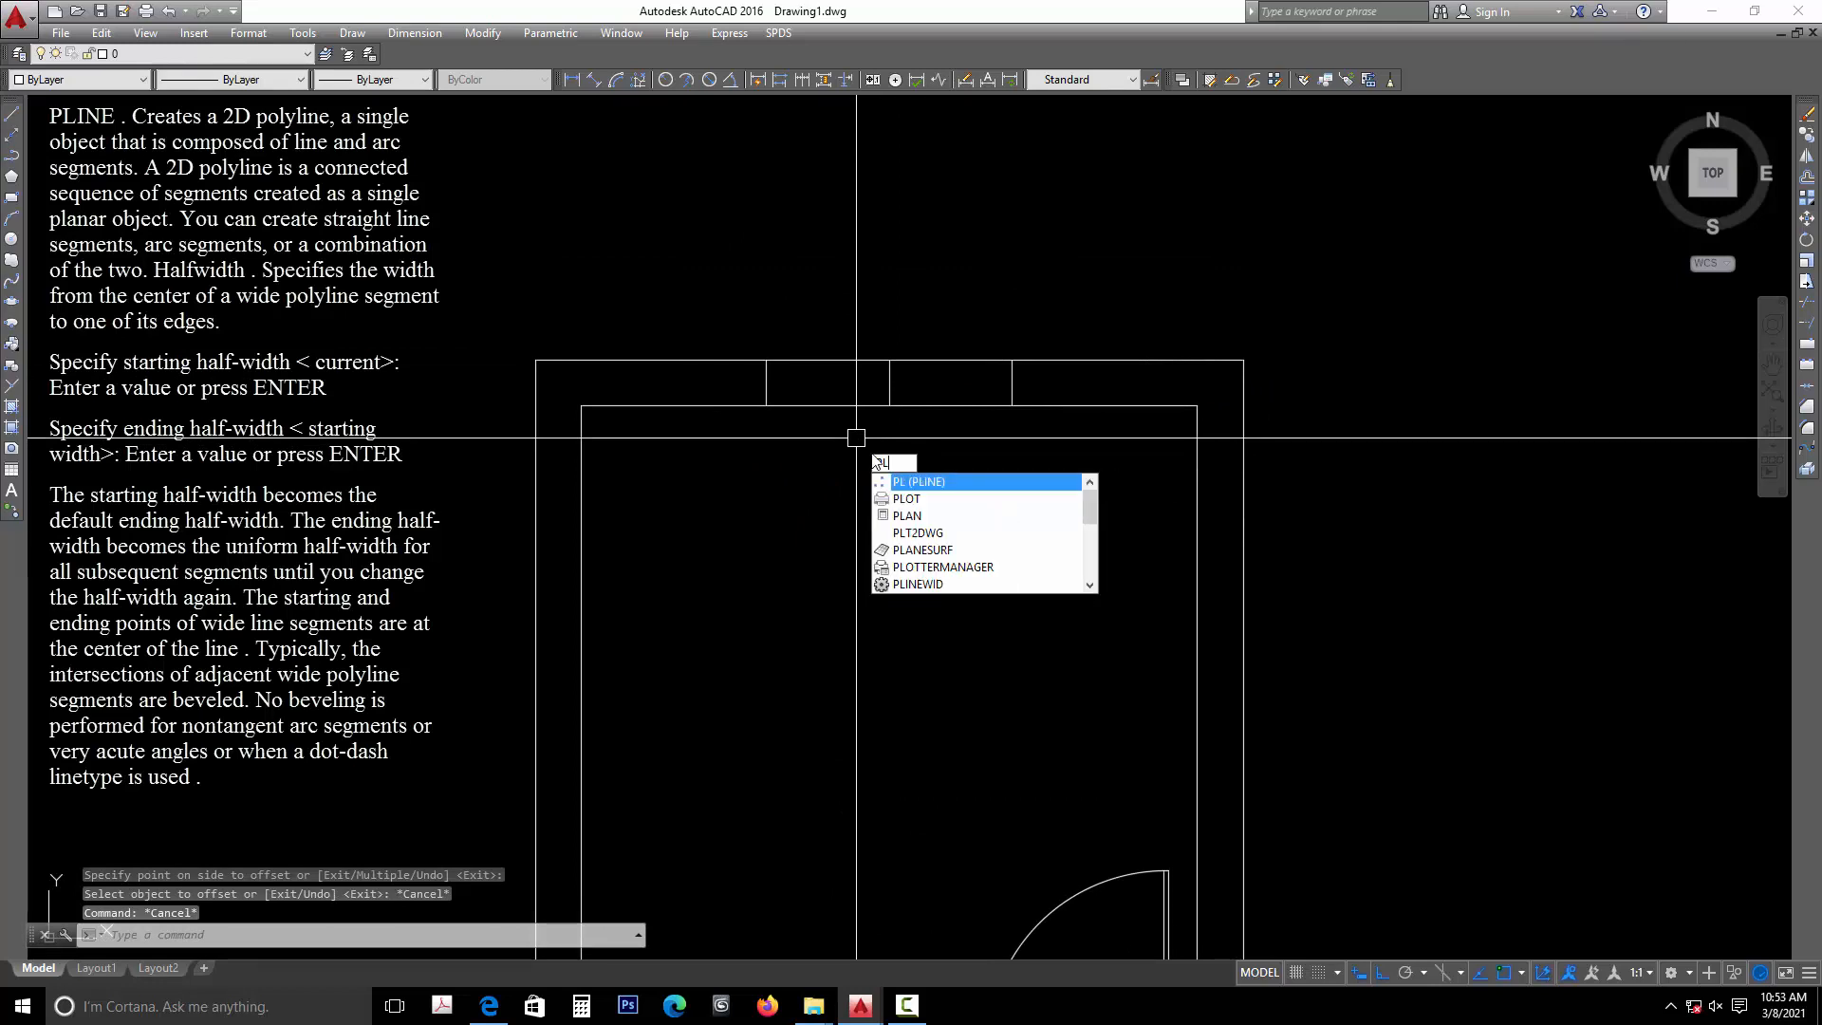
{"action": "left_click", "coordinate": [934, 482]}
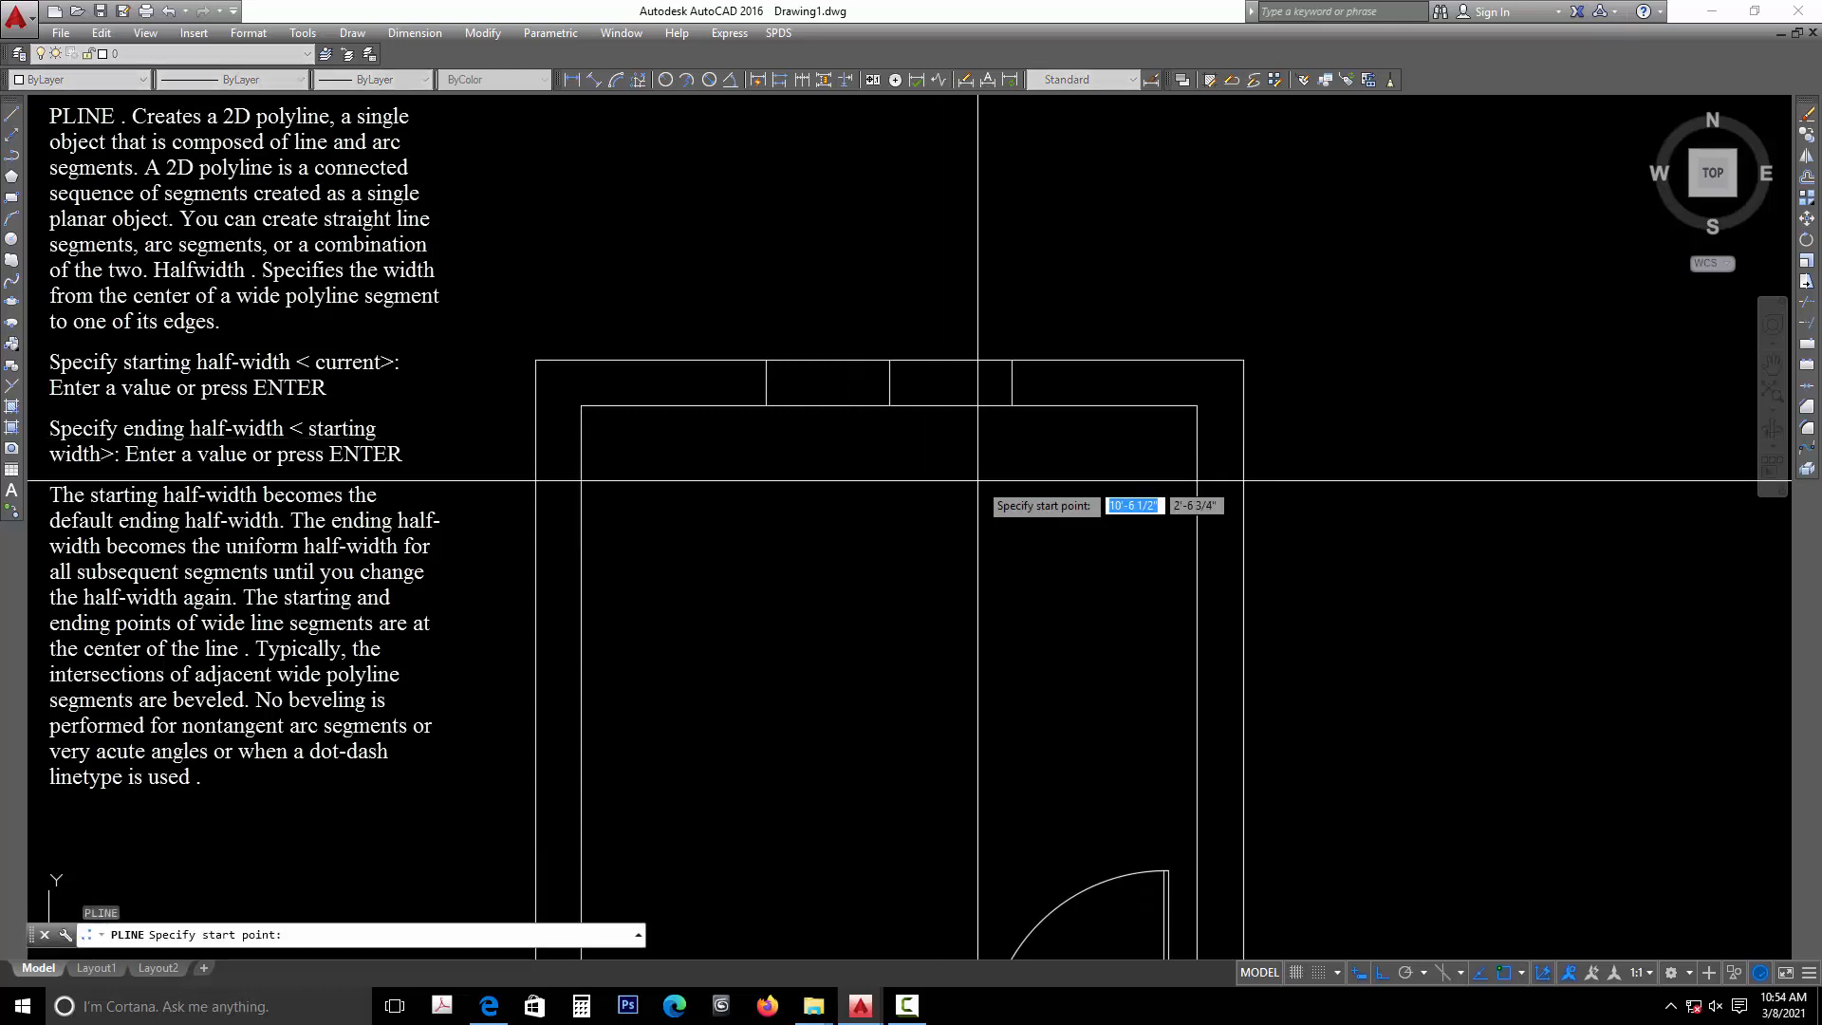
{"action": "left_click", "coordinate": [766, 383]}
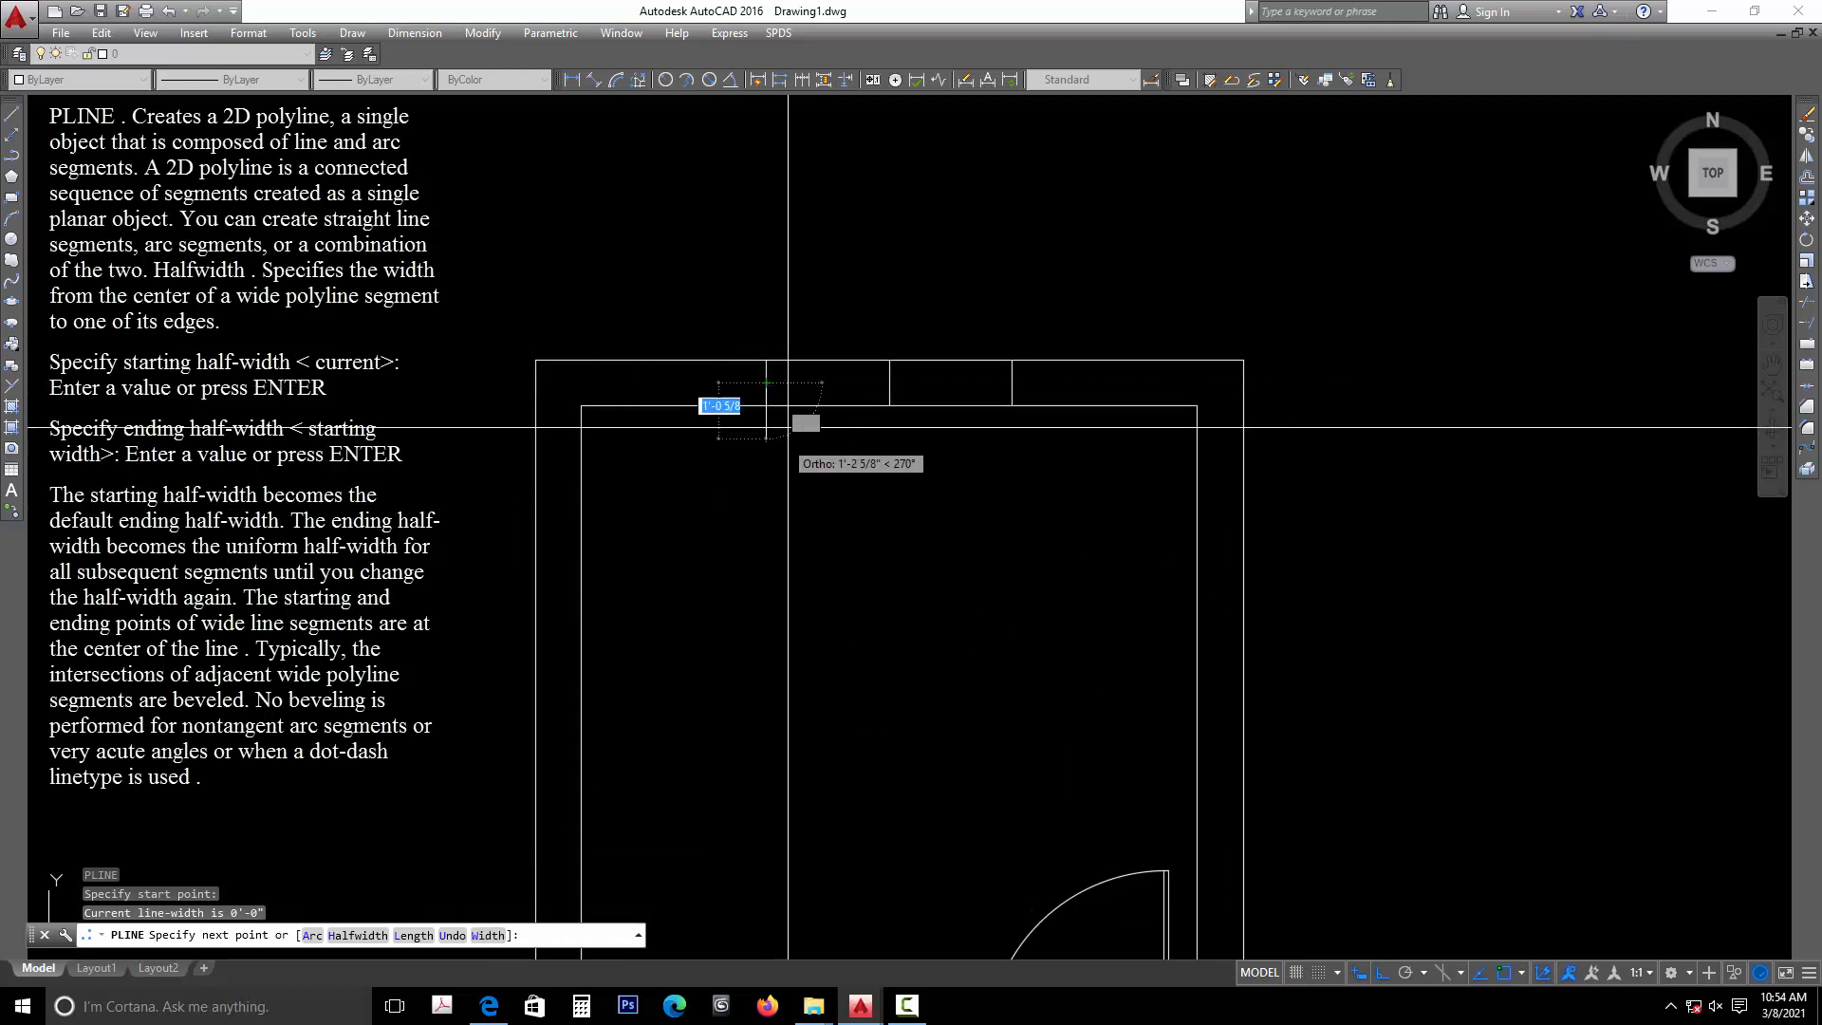
{"action": "type", "text": "w"}
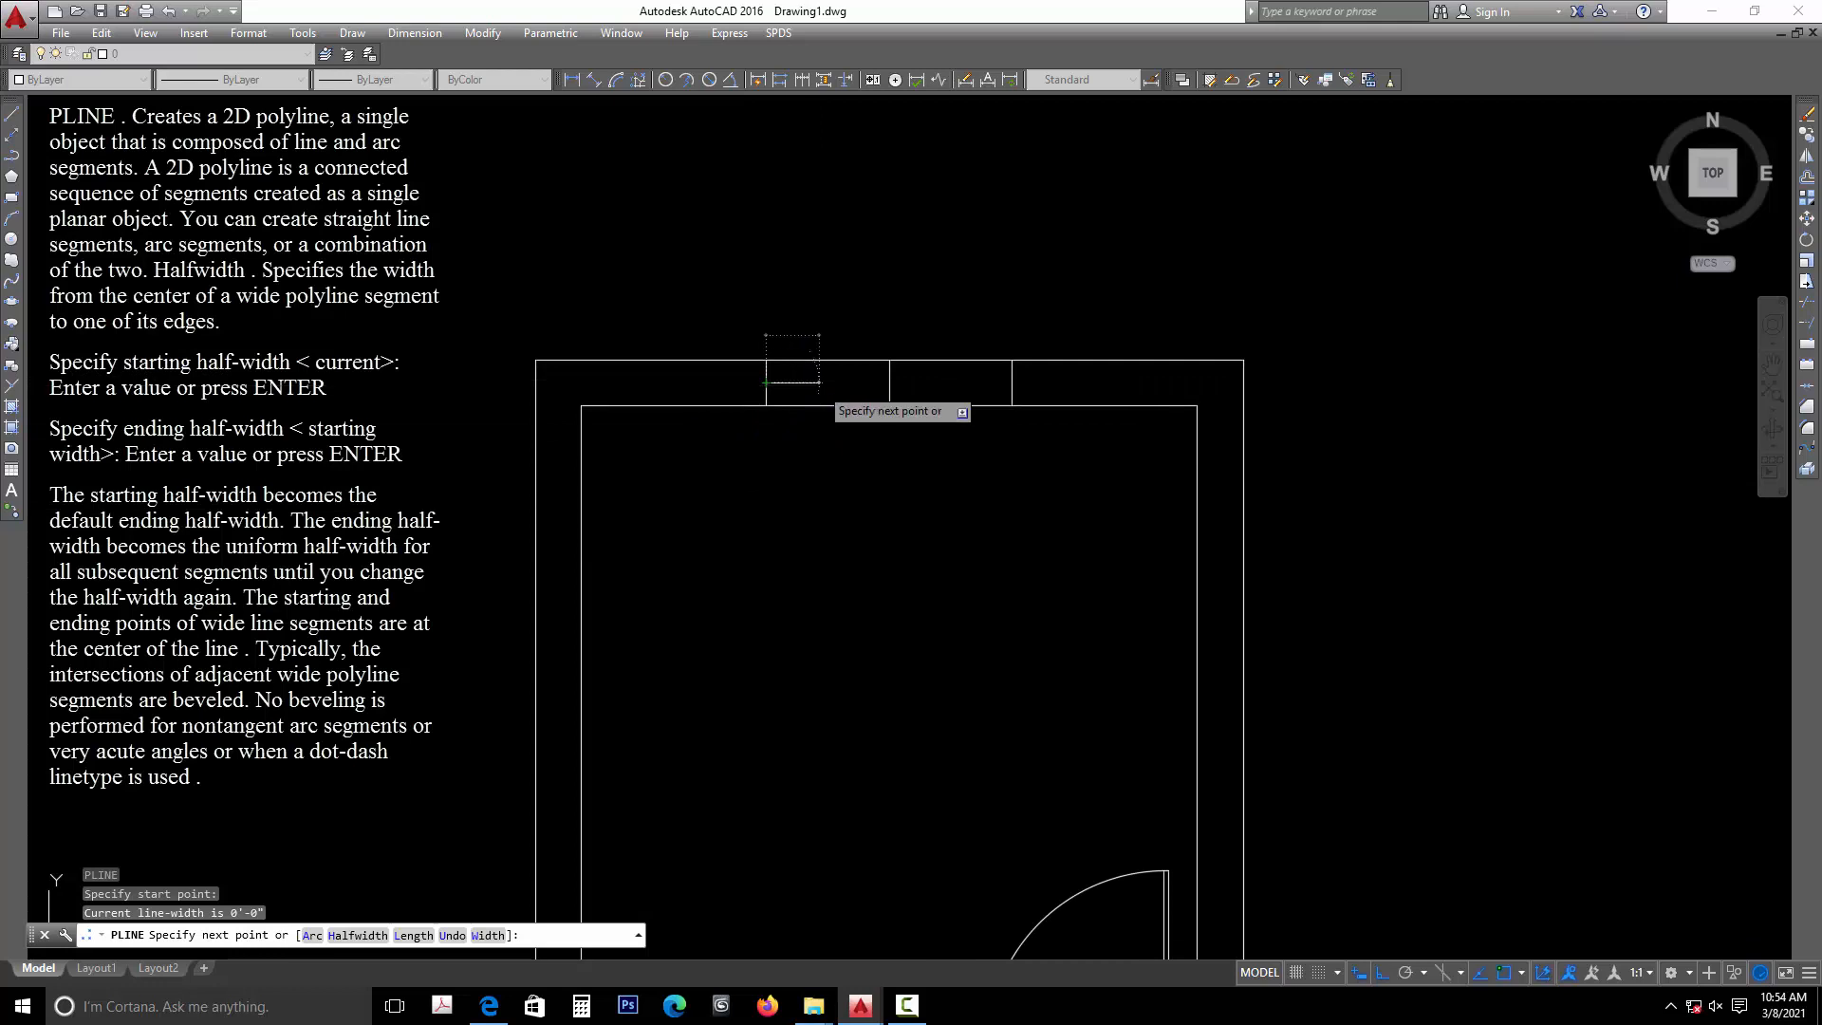
{"action": "key", "text": "Return"}
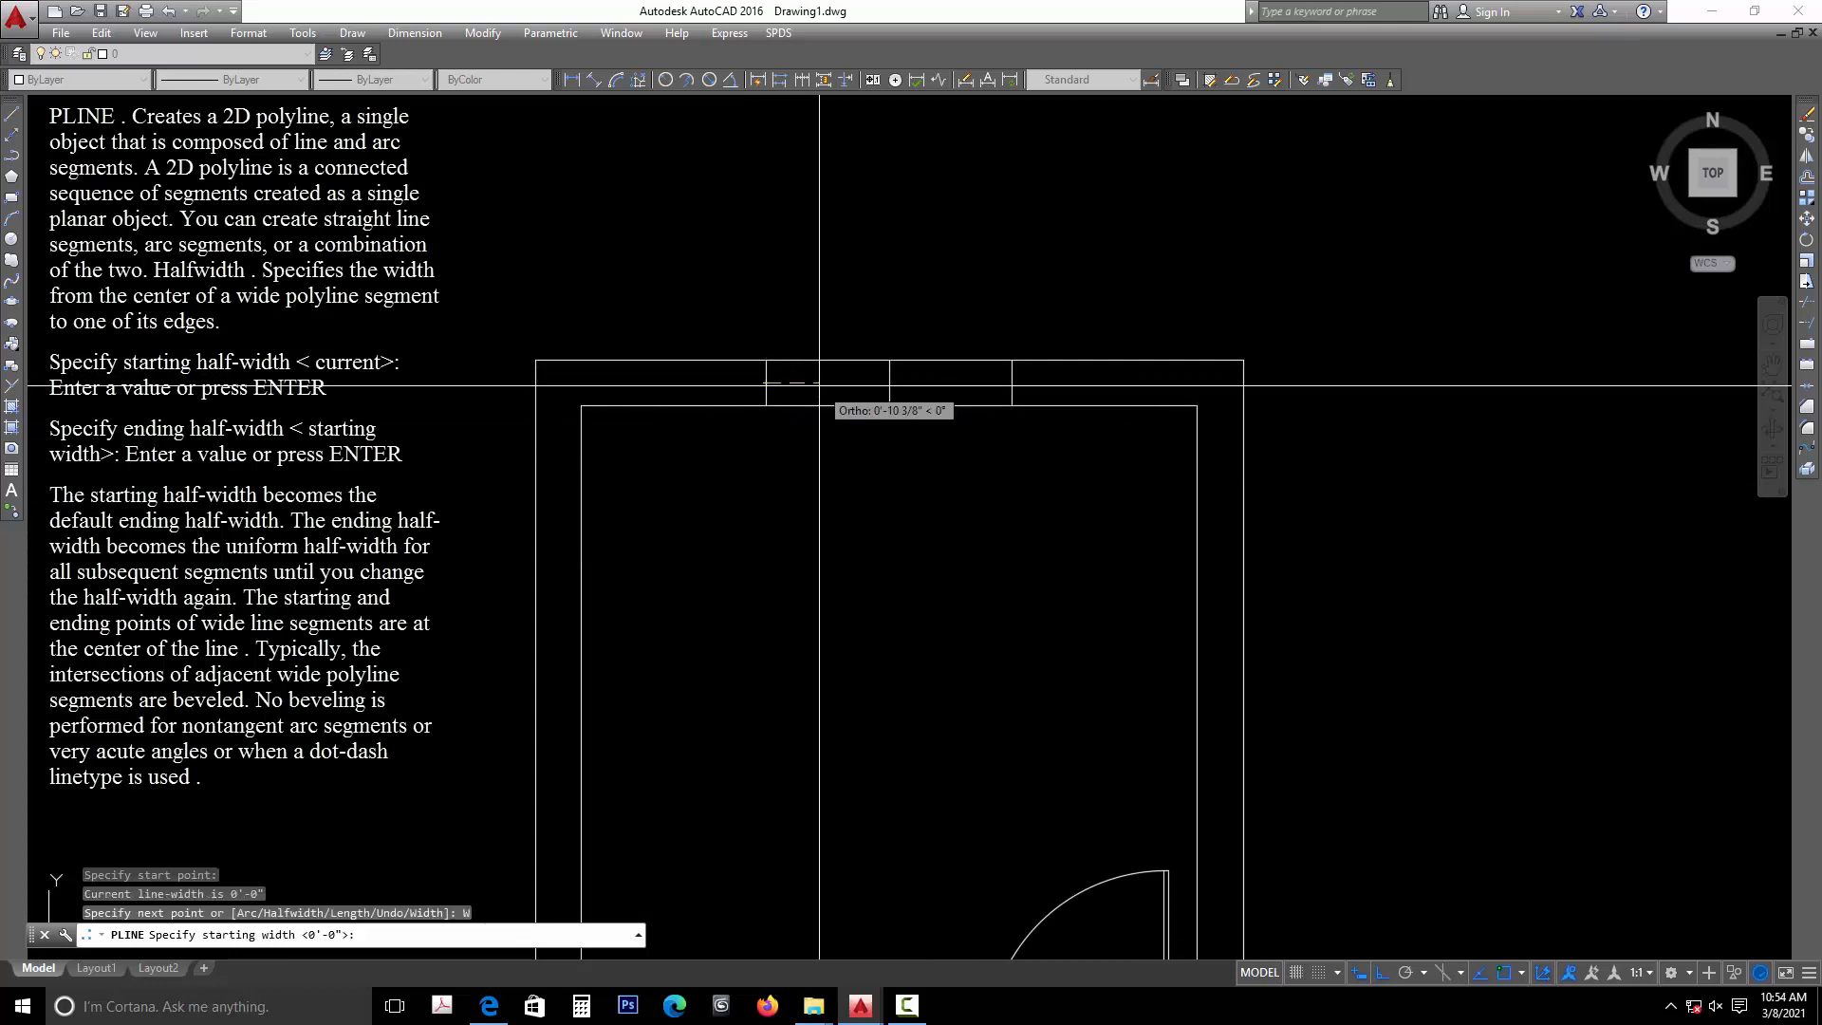
{"action": "type", "text": "2"}
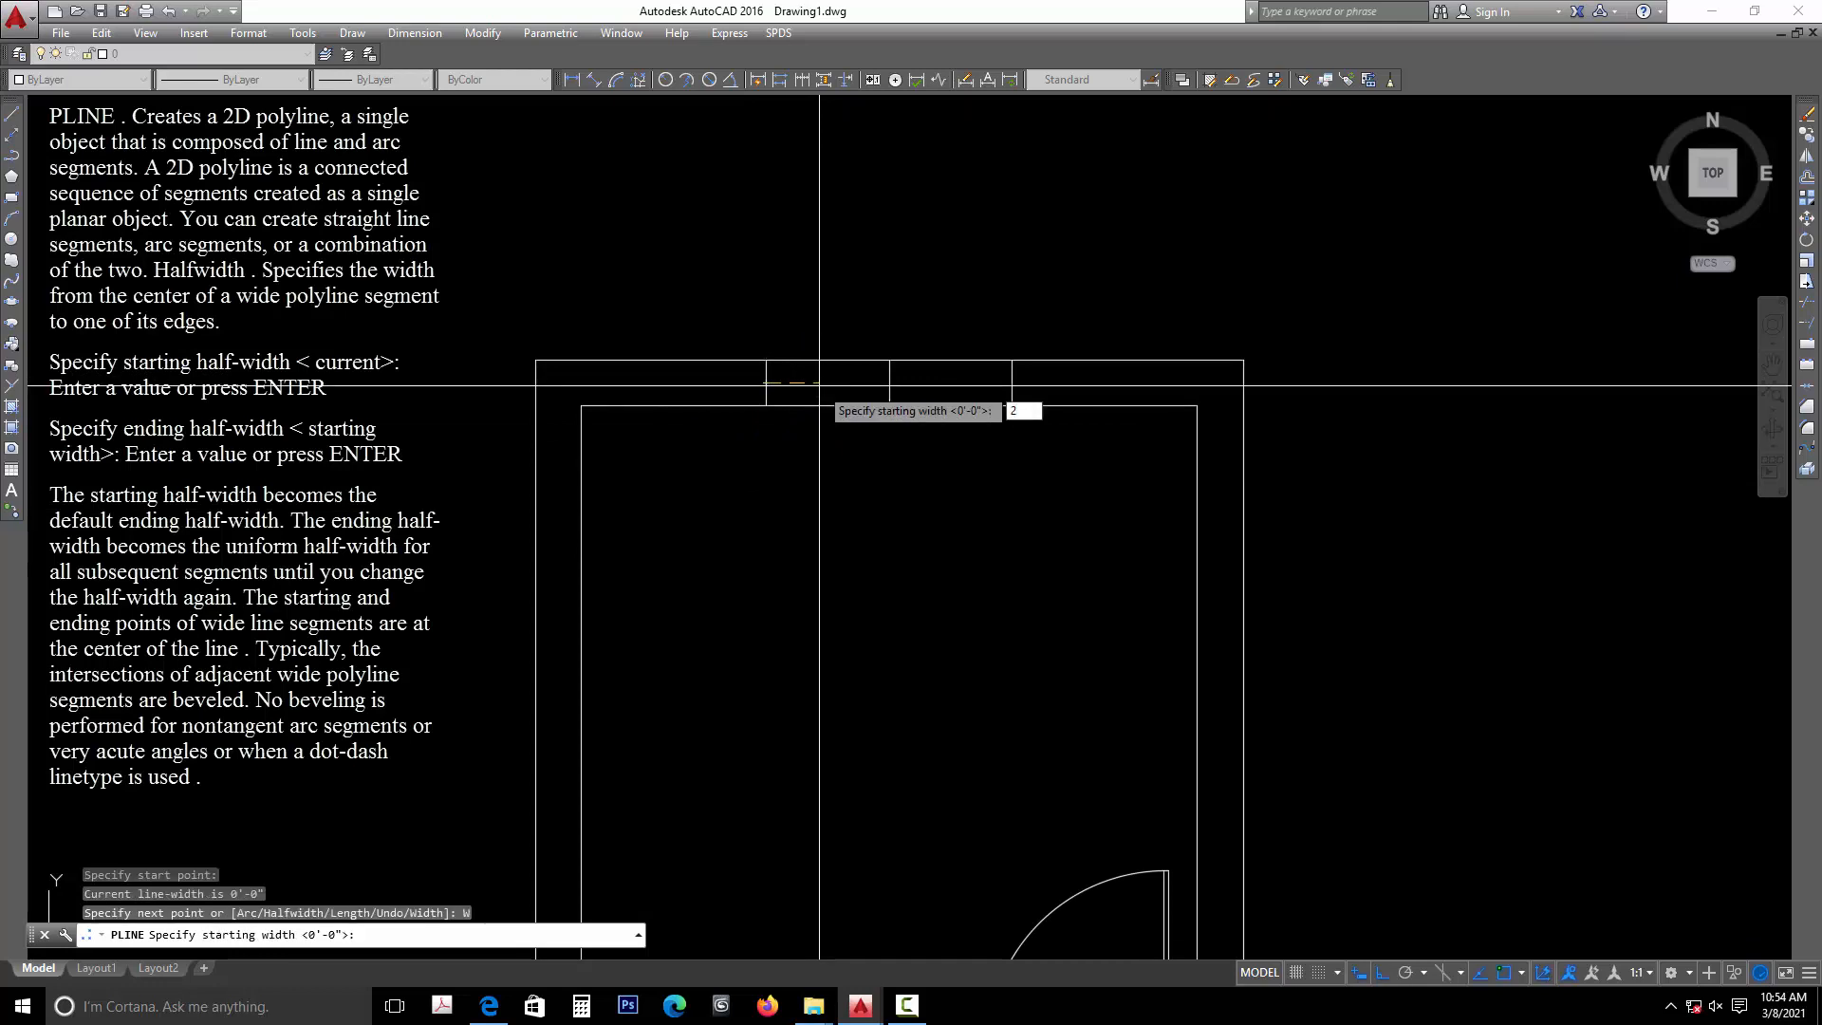
{"action": "key", "text": "Return"}
{"action": "key", "text": "Return"}
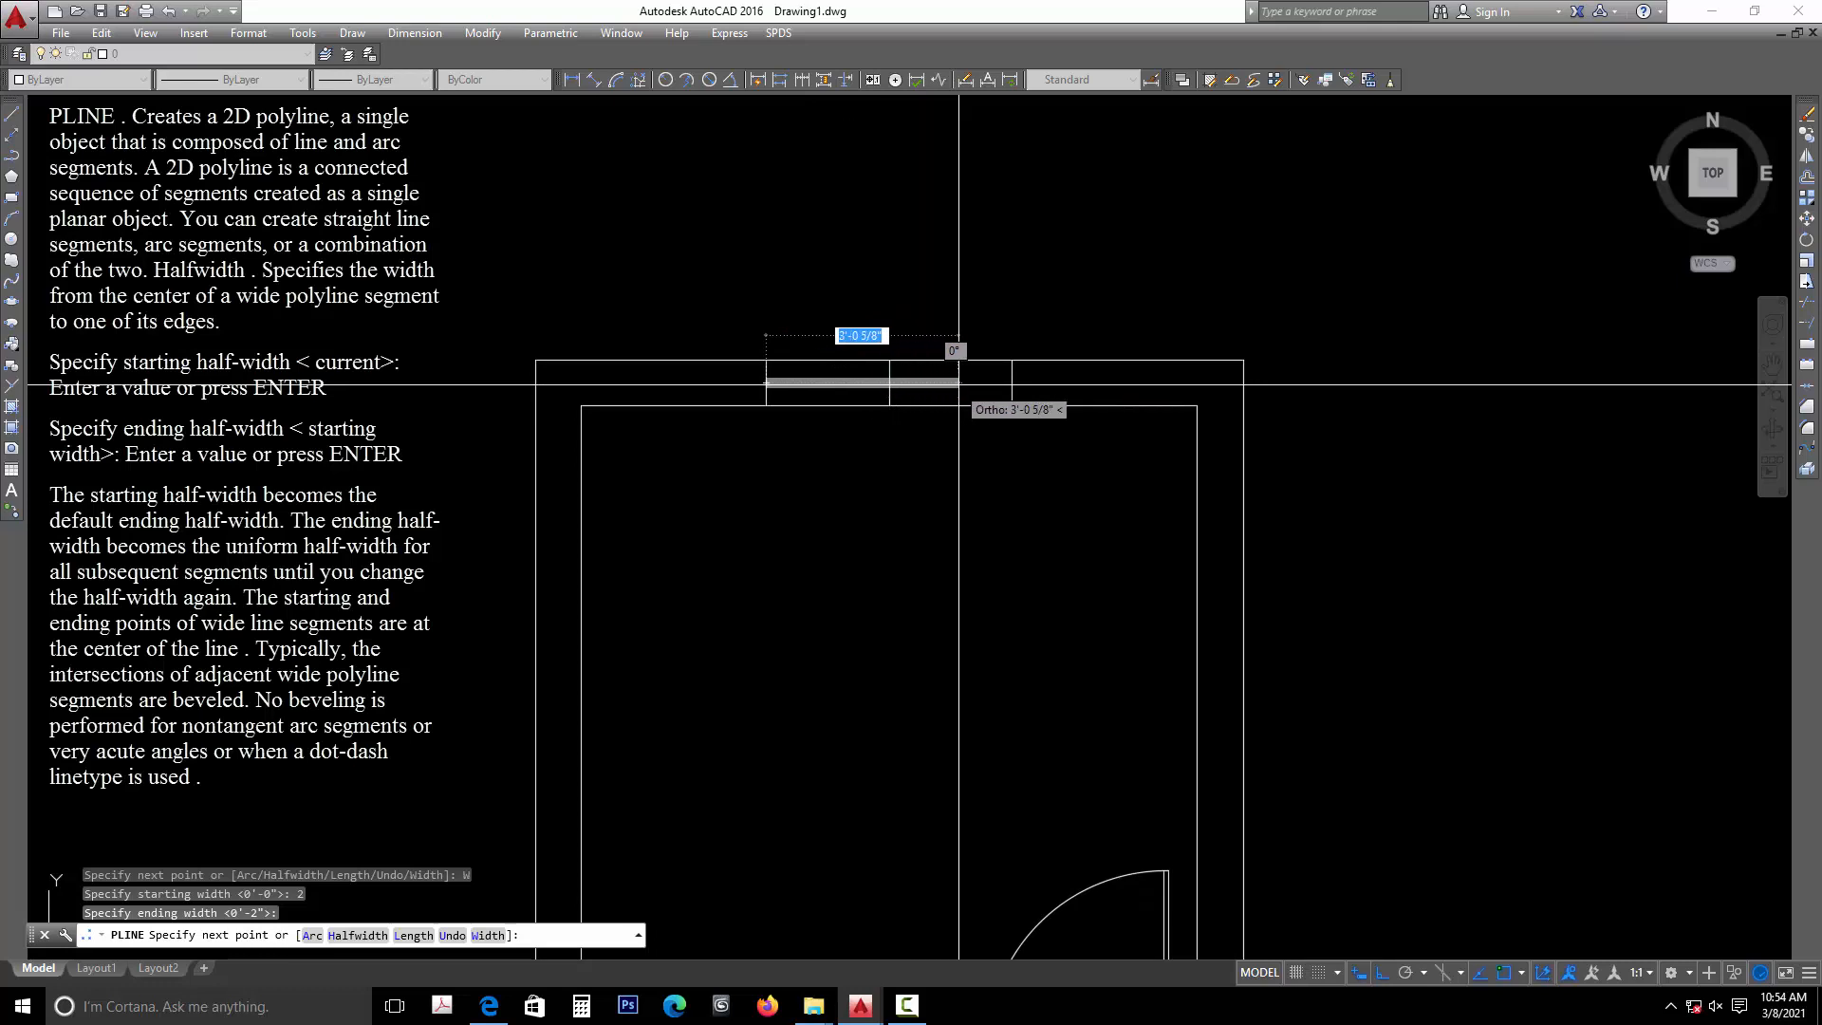
{"action": "left_click", "coordinate": [1011, 383]}
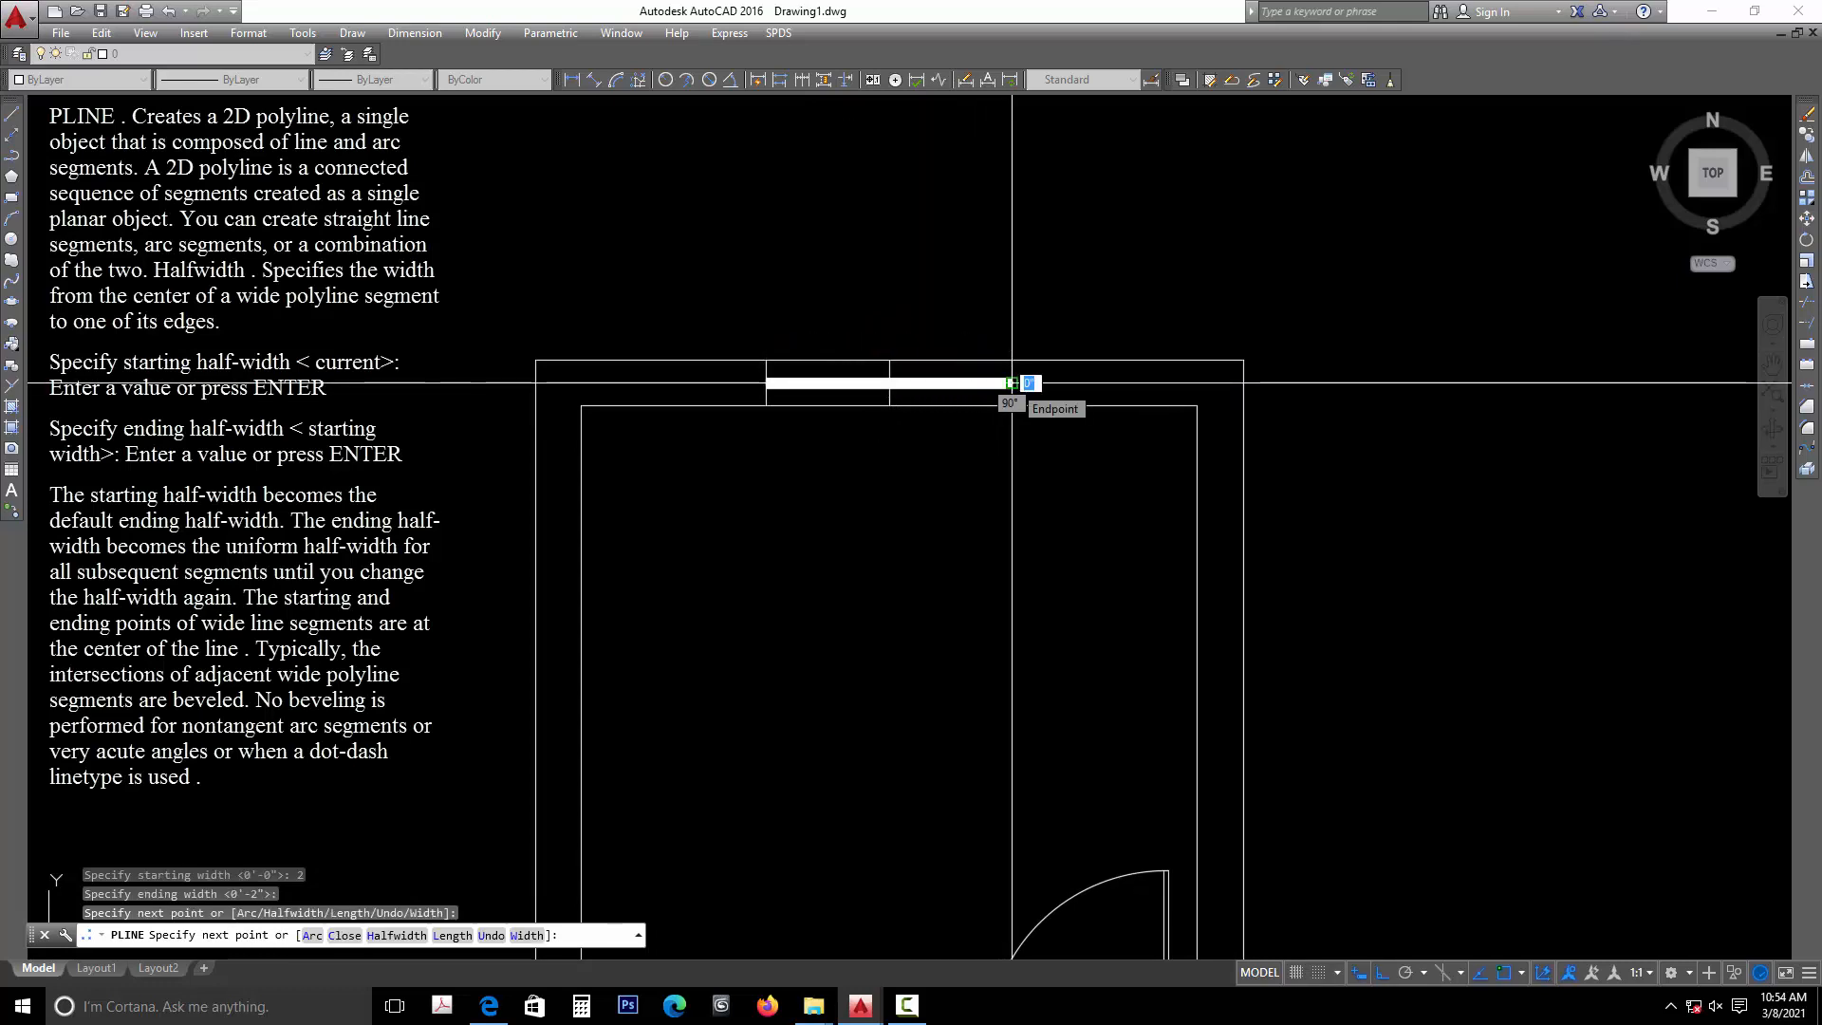
{"action": "key", "text": "Escape"}
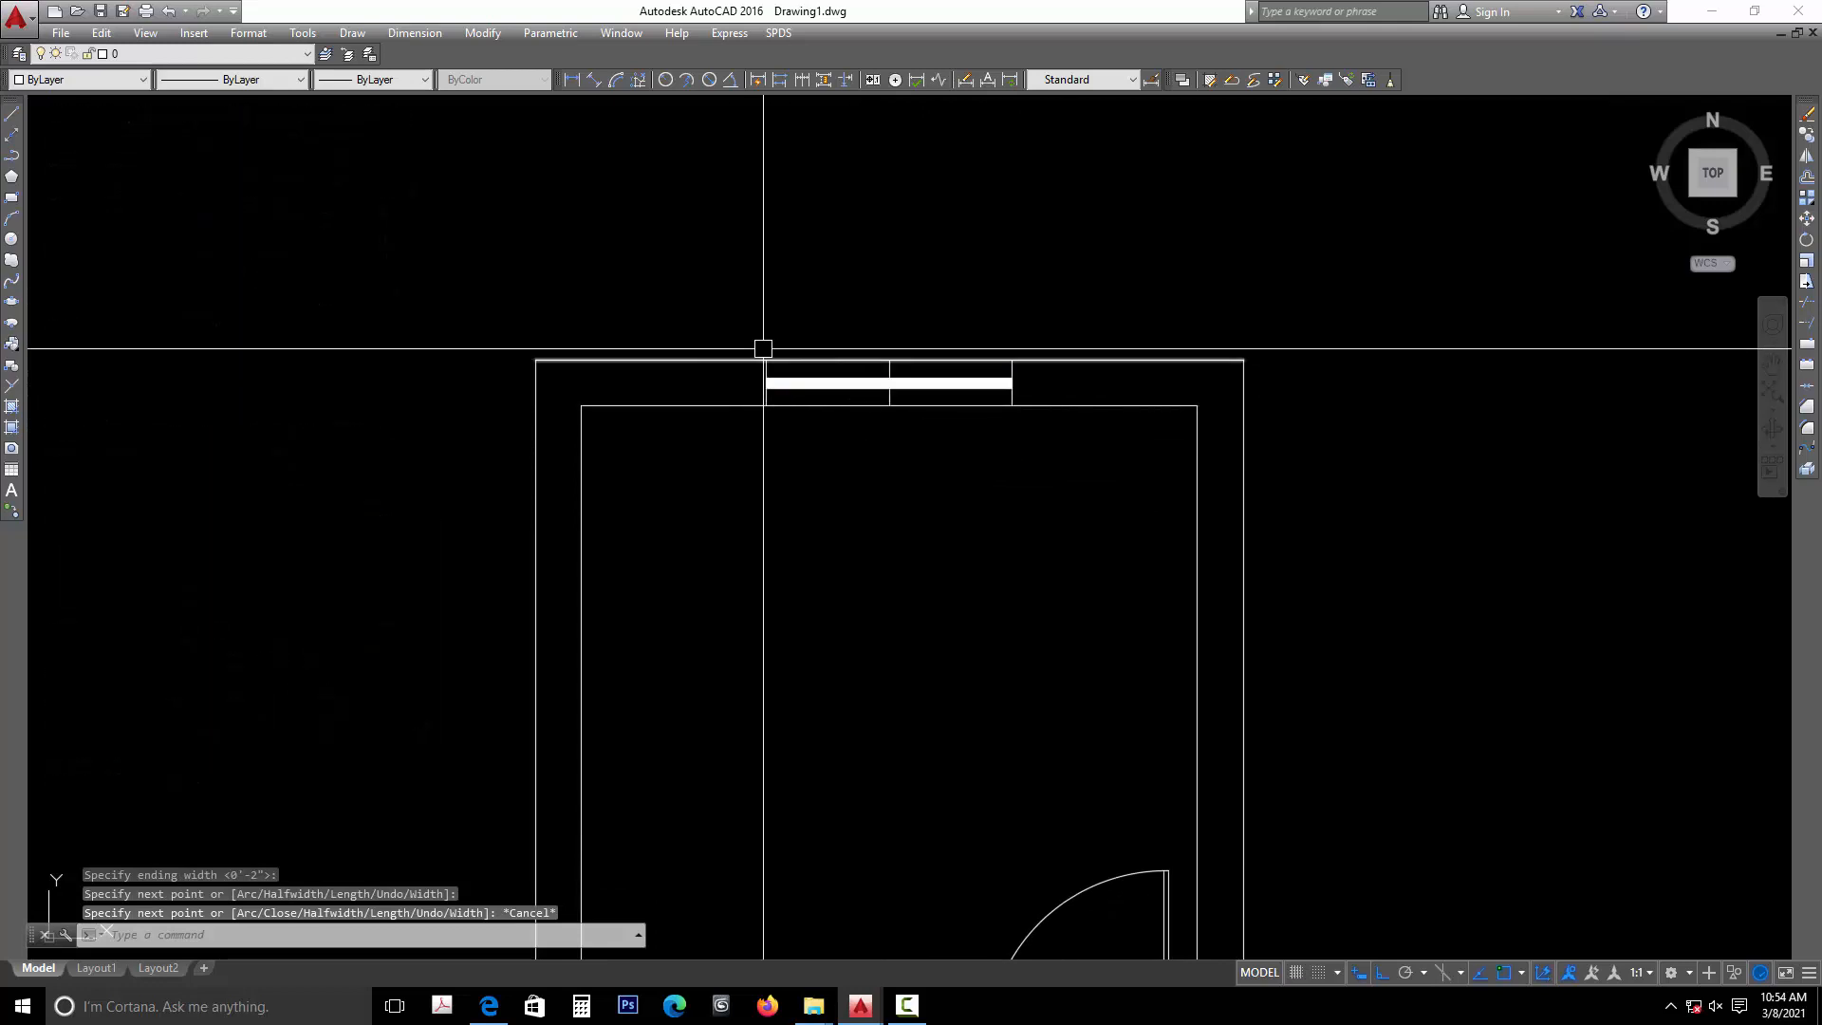
- Erase the centre line that crosses the top wall's thickness at the middle of the window
{"action": "scroll", "coordinate": [879, 375], "scroll_direction": "up", "scroll_amount": 2}
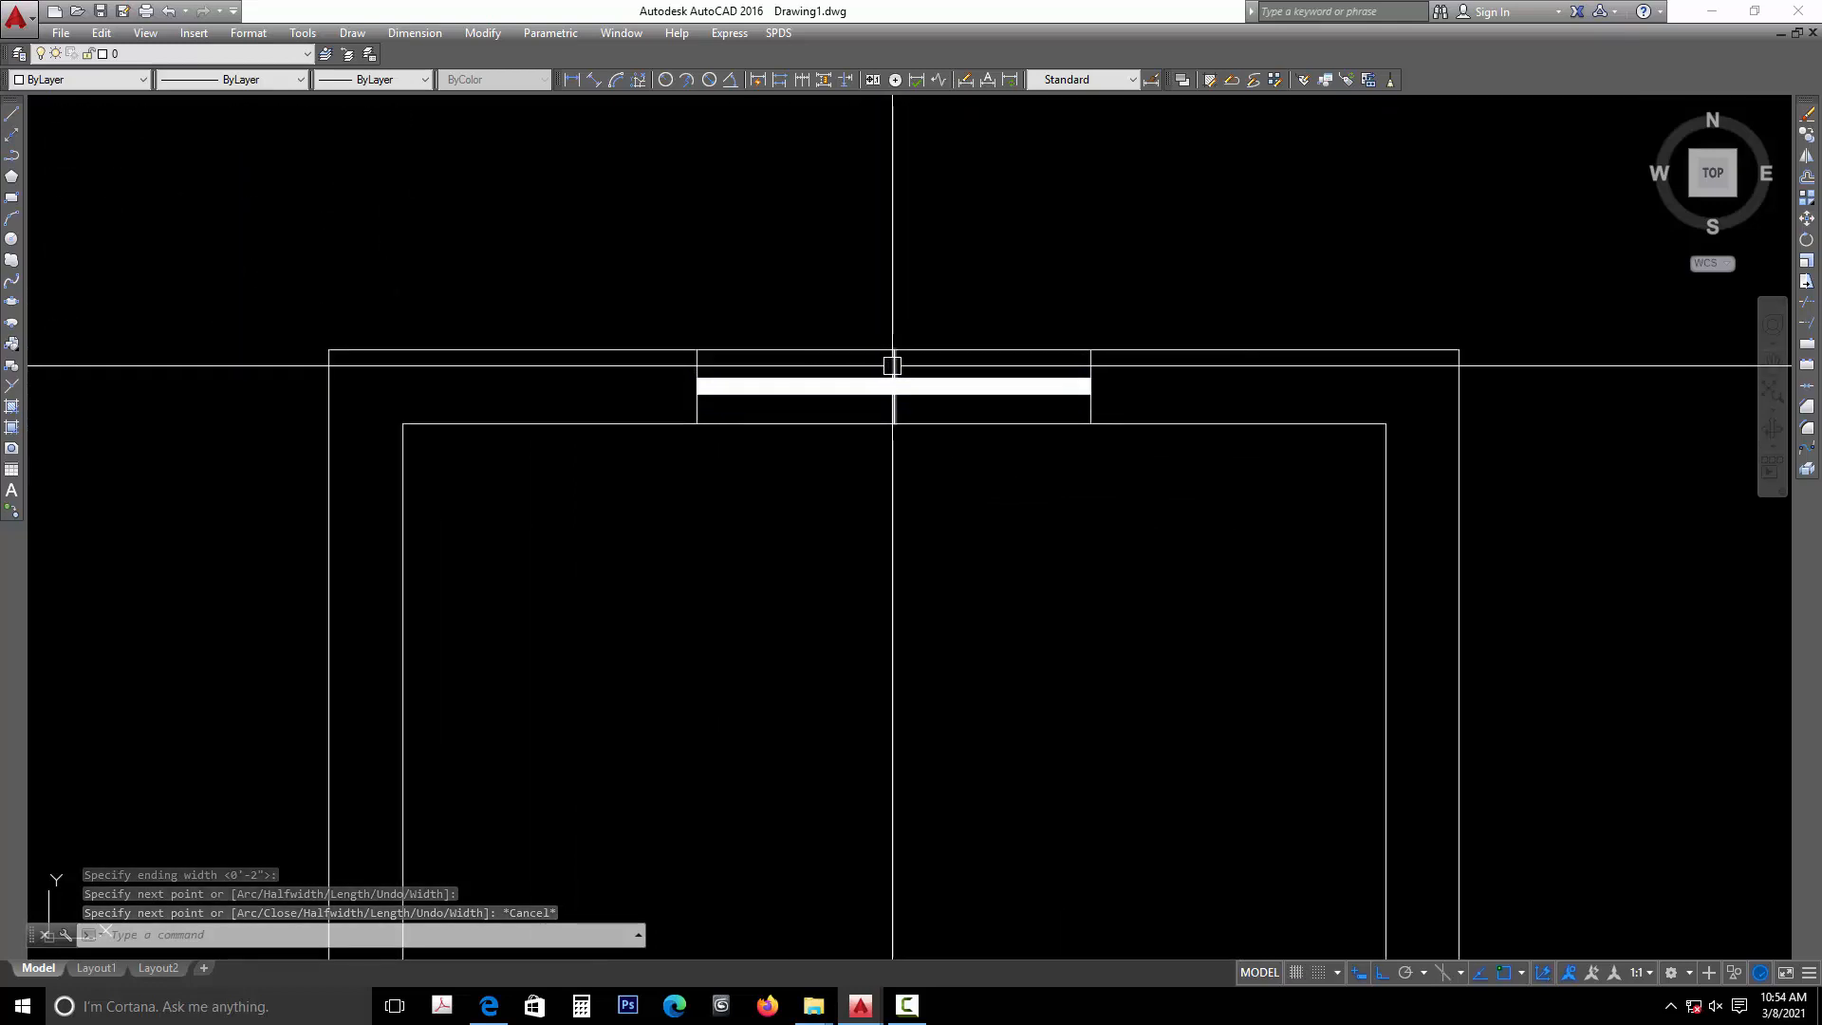
{"action": "left_click", "coordinate": [893, 368]}
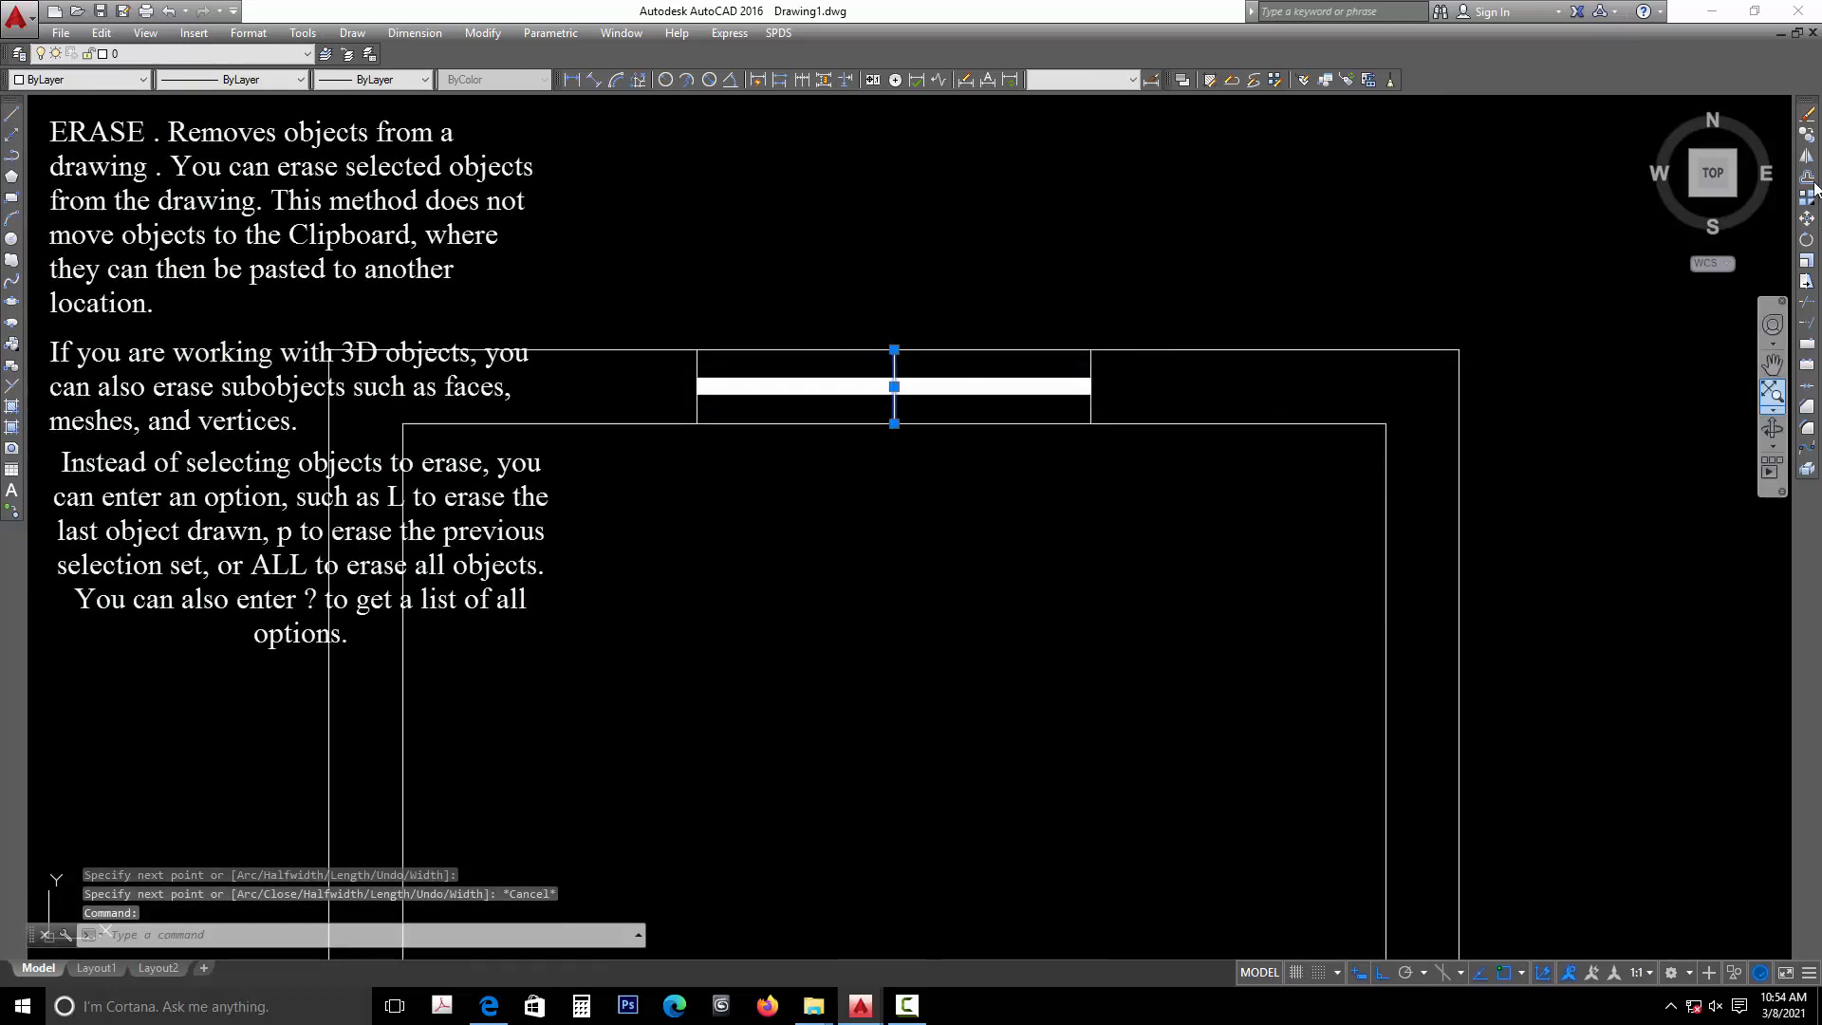
{"action": "left_click", "coordinate": [1804, 117]}
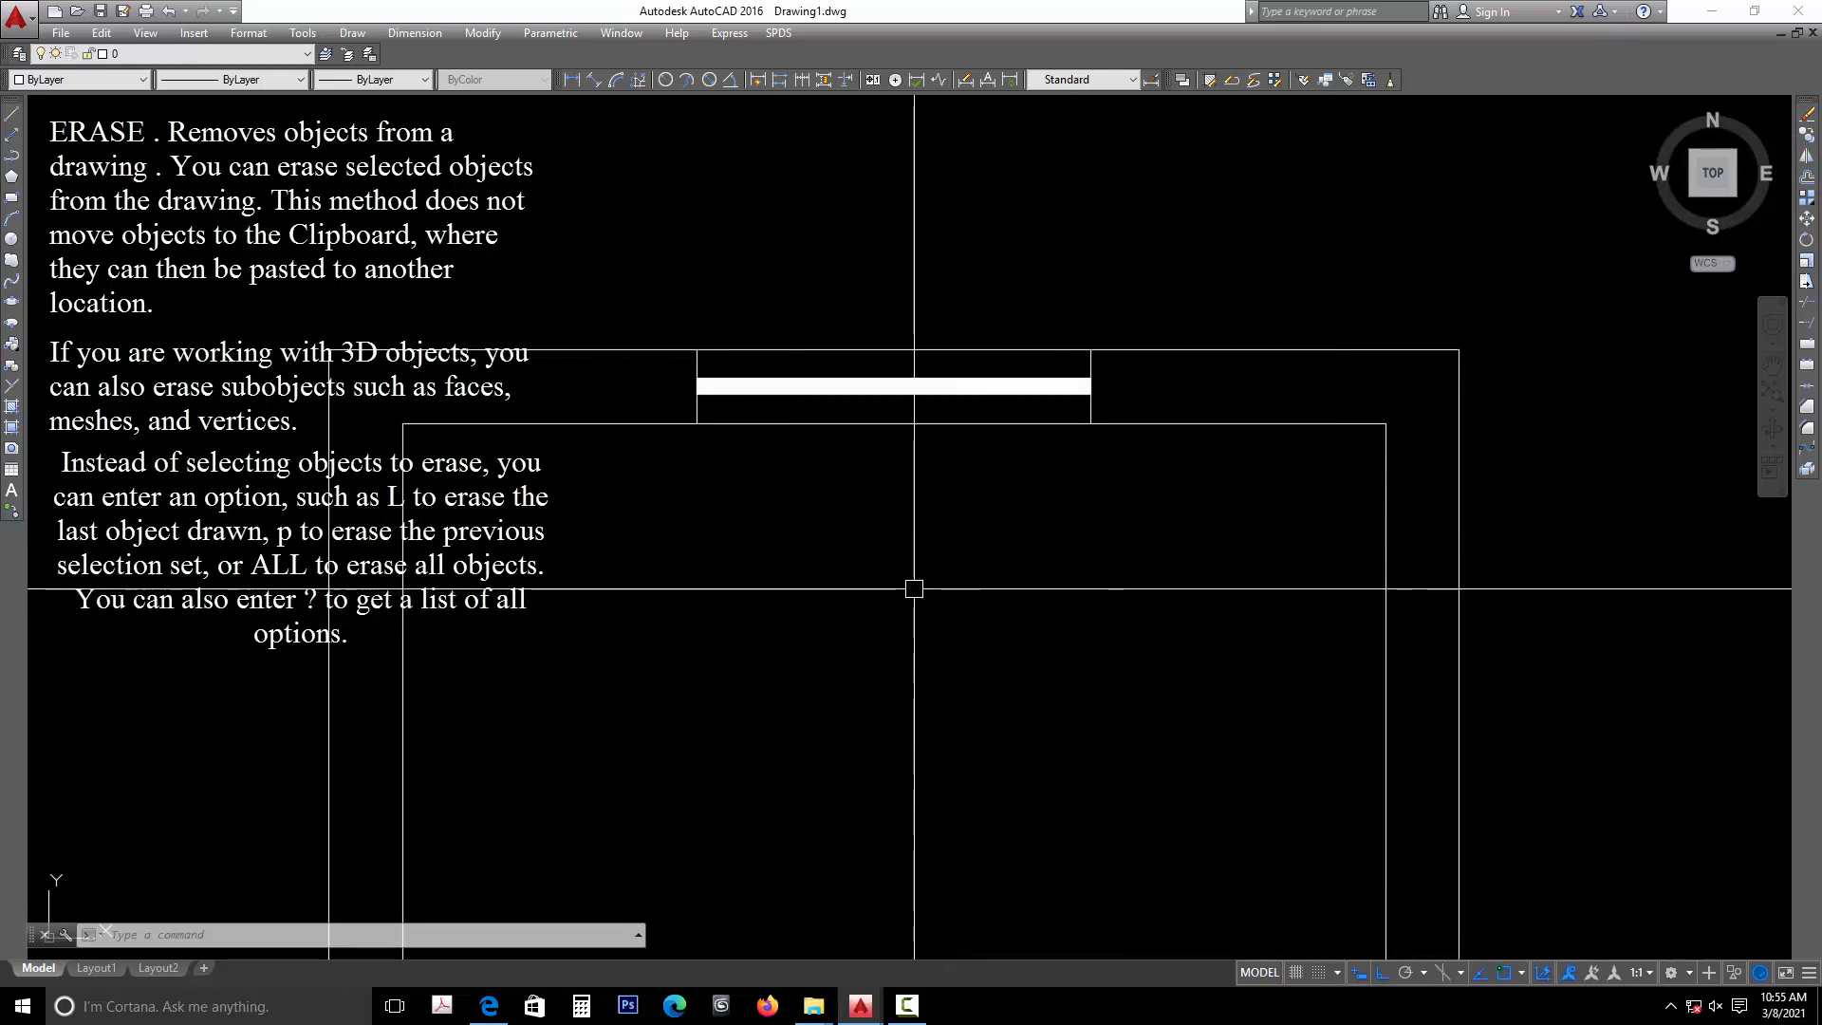
- Measure the width of the window in the top wall and of the door opening in the bottom wall
{"action": "scroll", "coordinate": [910, 591], "scroll_direction": "down", "scroll_amount": 3}
{"action": "middle_click_drag", "start_coordinate": [915, 591], "coordinate": [943, 418]}
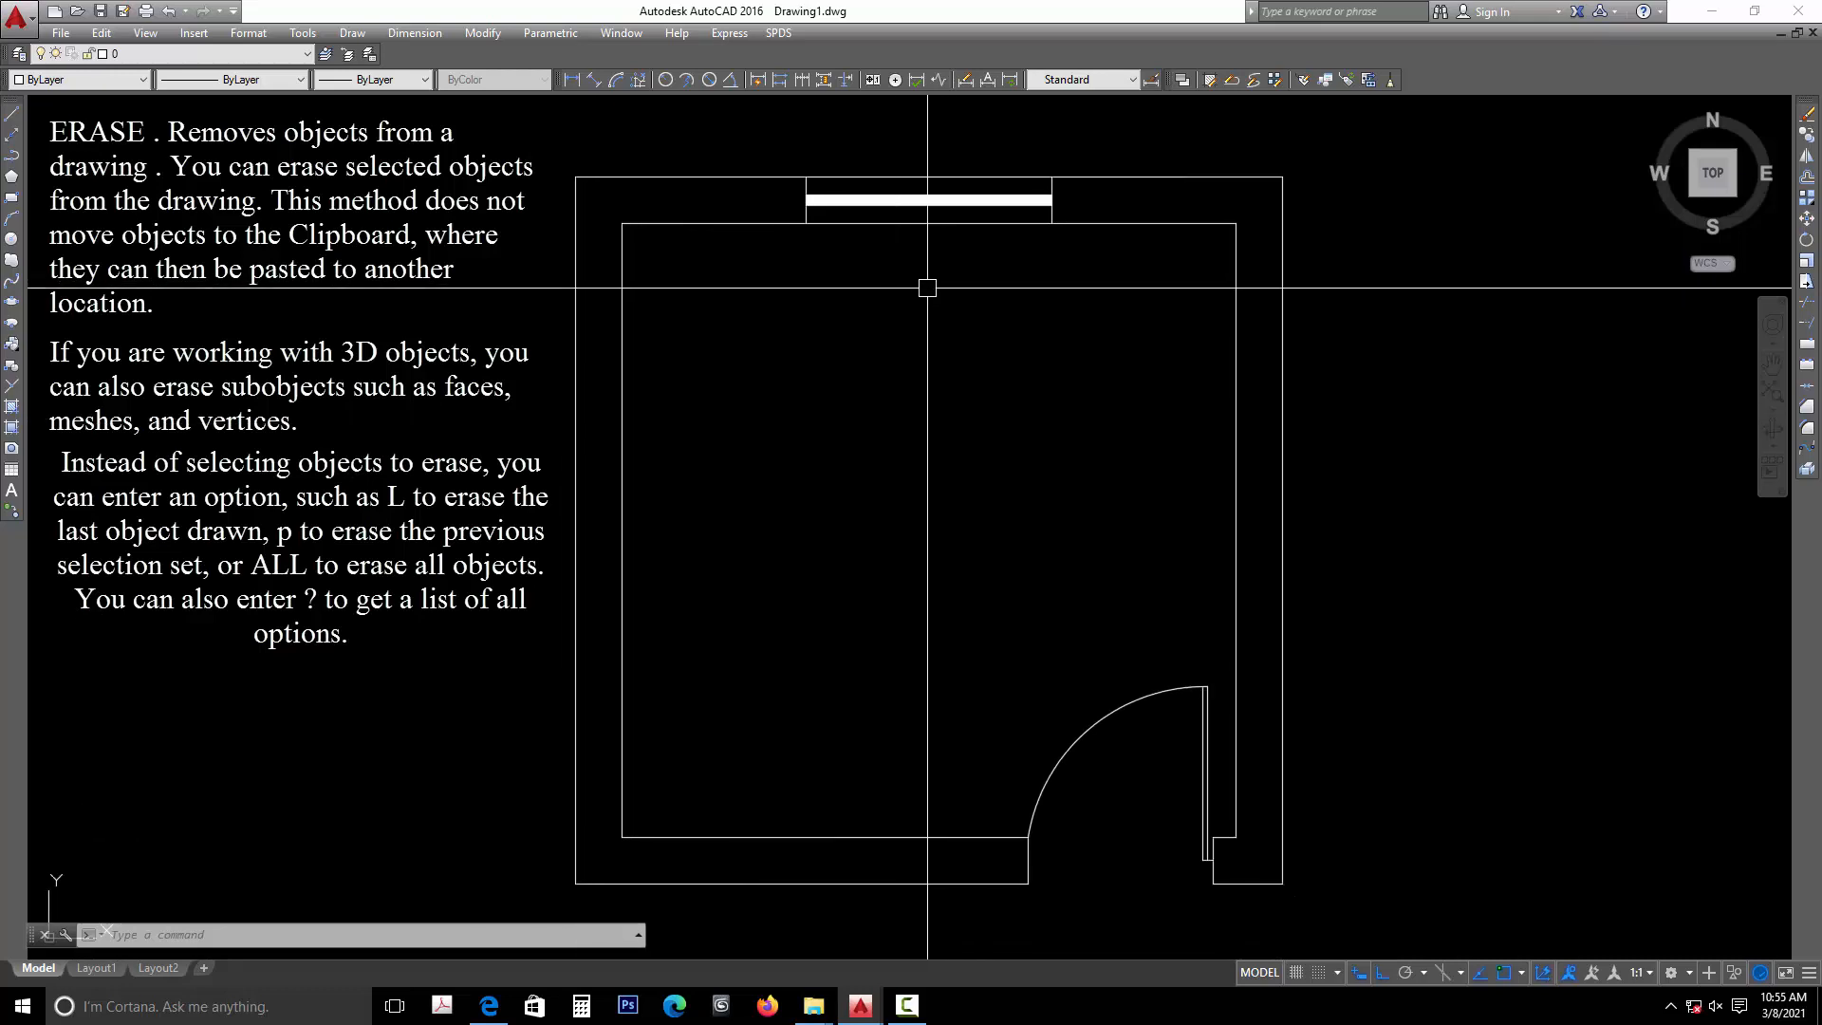
{"action": "type", "text": "dist"}
{"action": "key", "text": "Return"}
{"action": "left_click", "coordinate": [805, 222]}
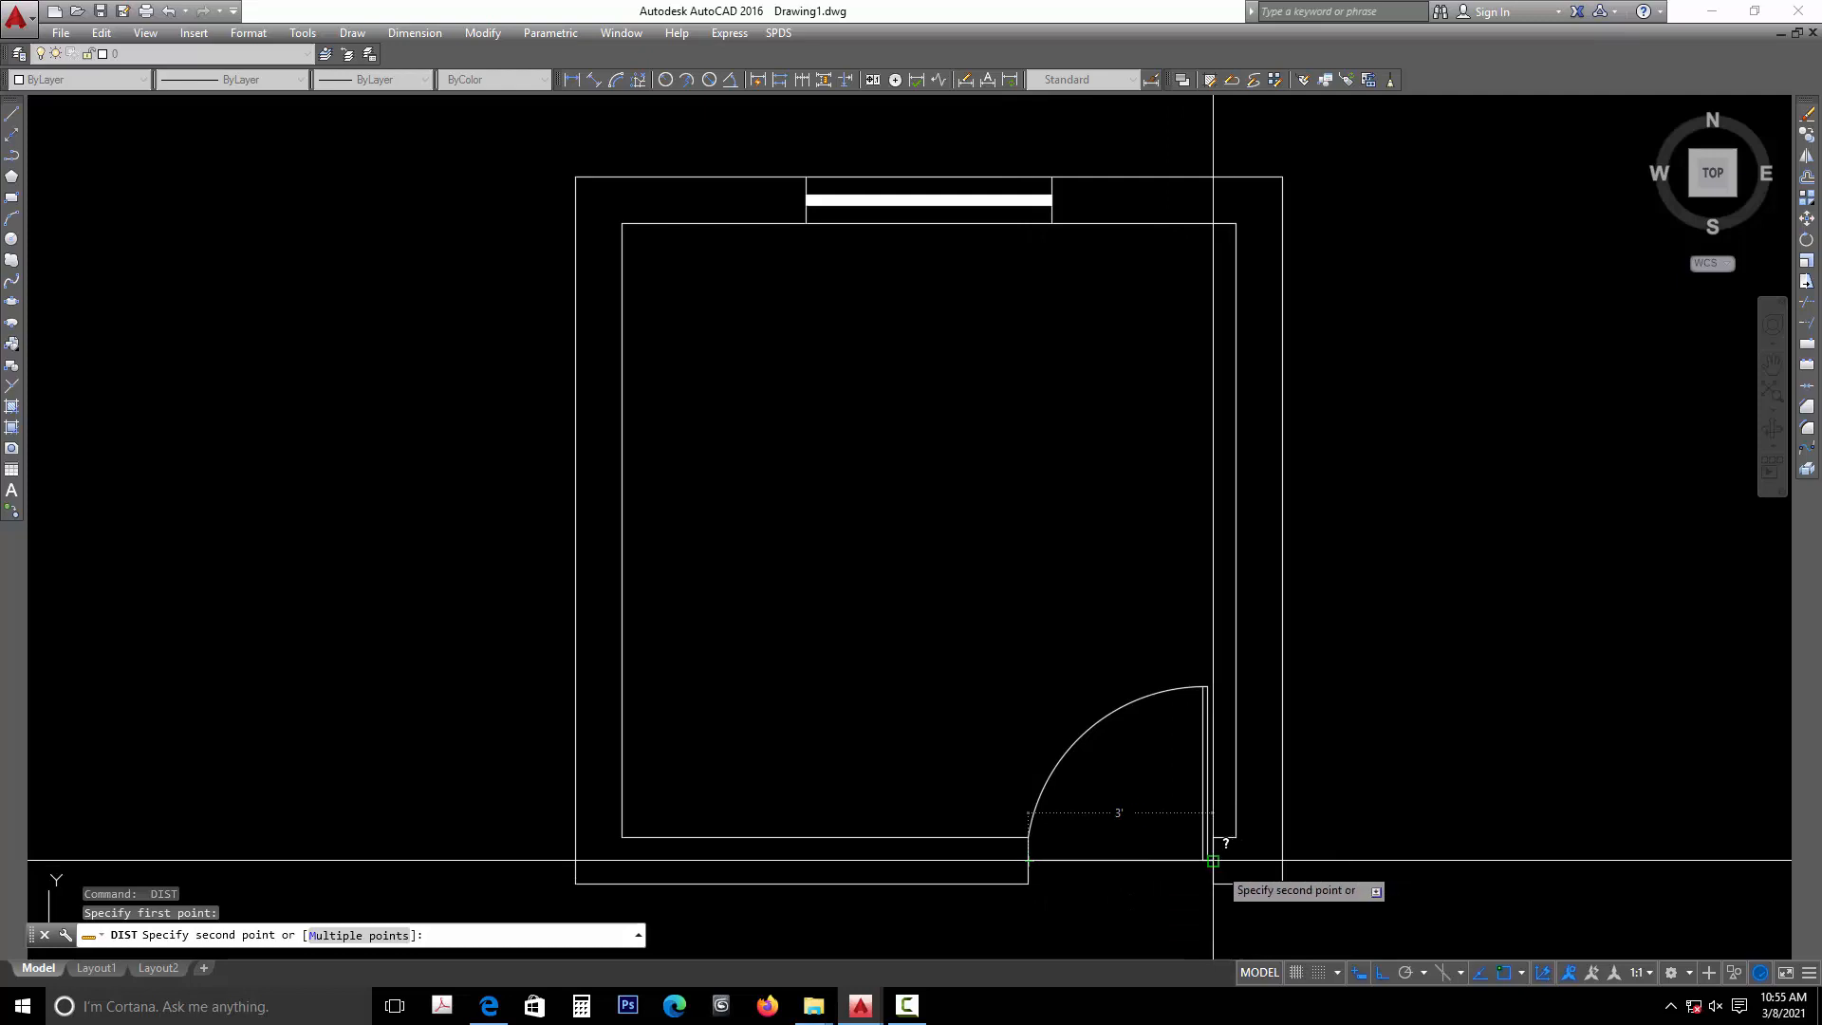
{"action": "key", "text": "Escape"}
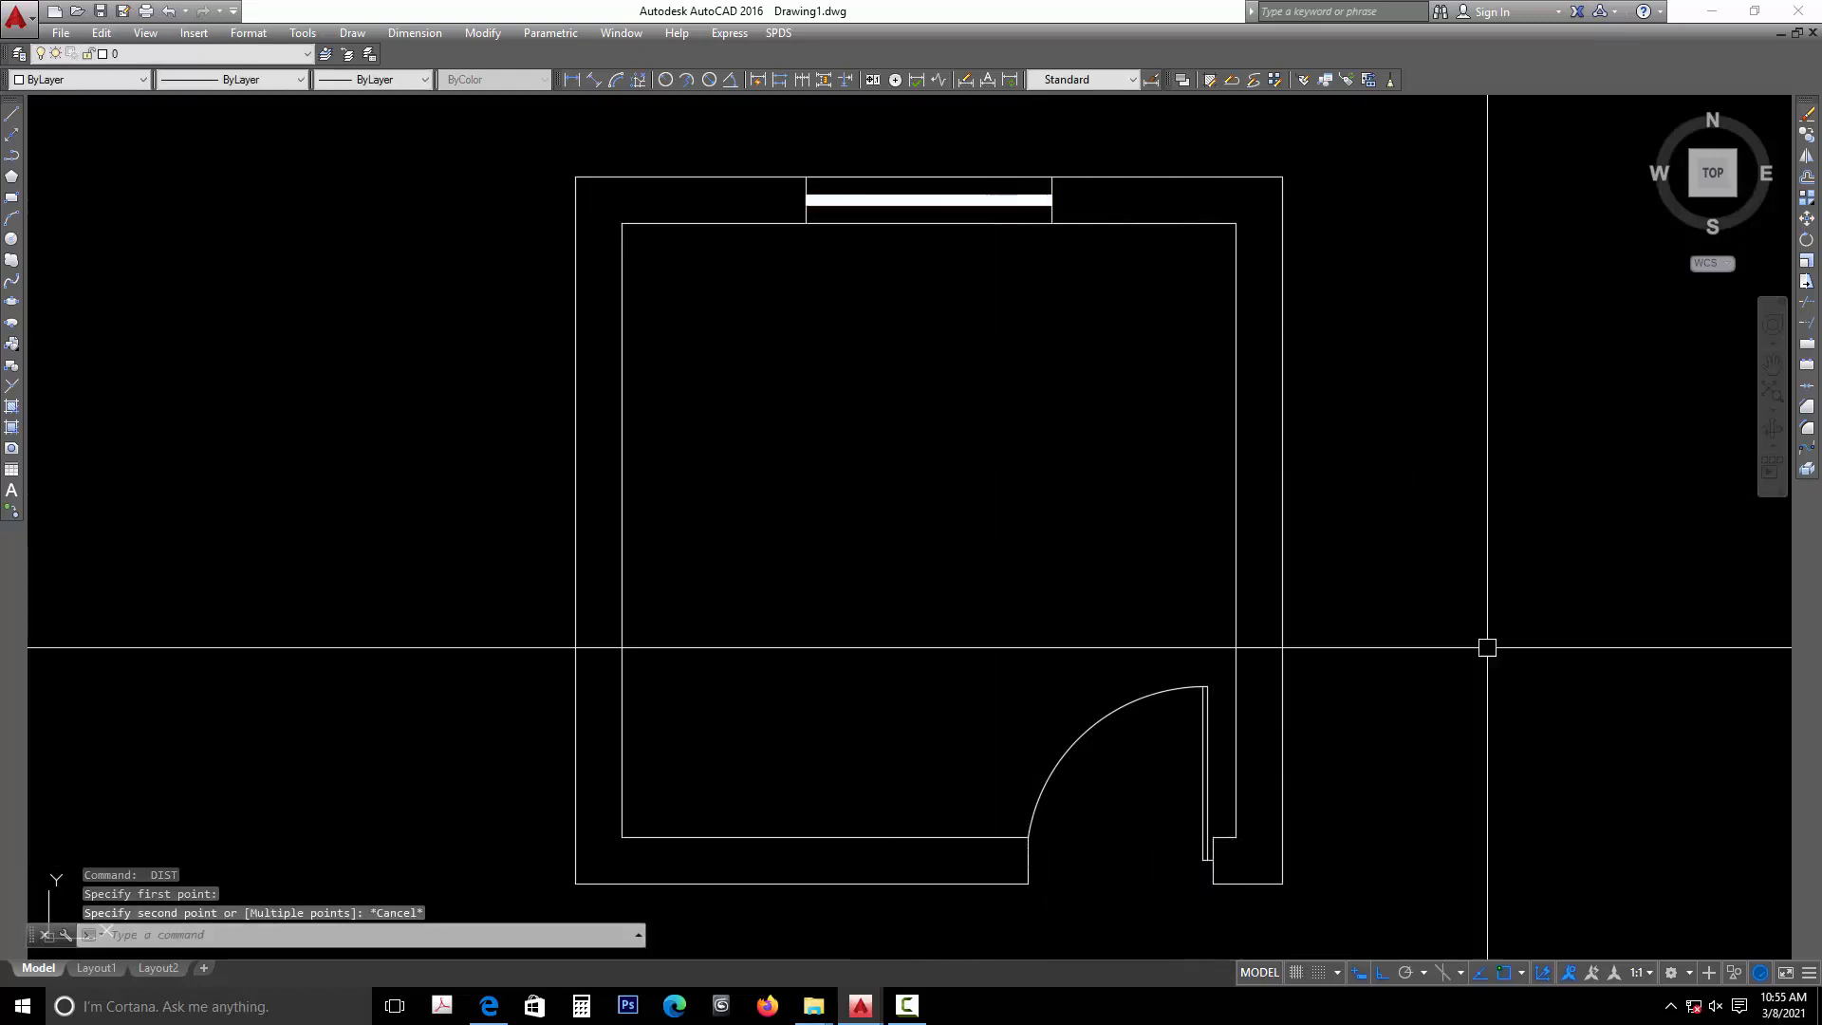